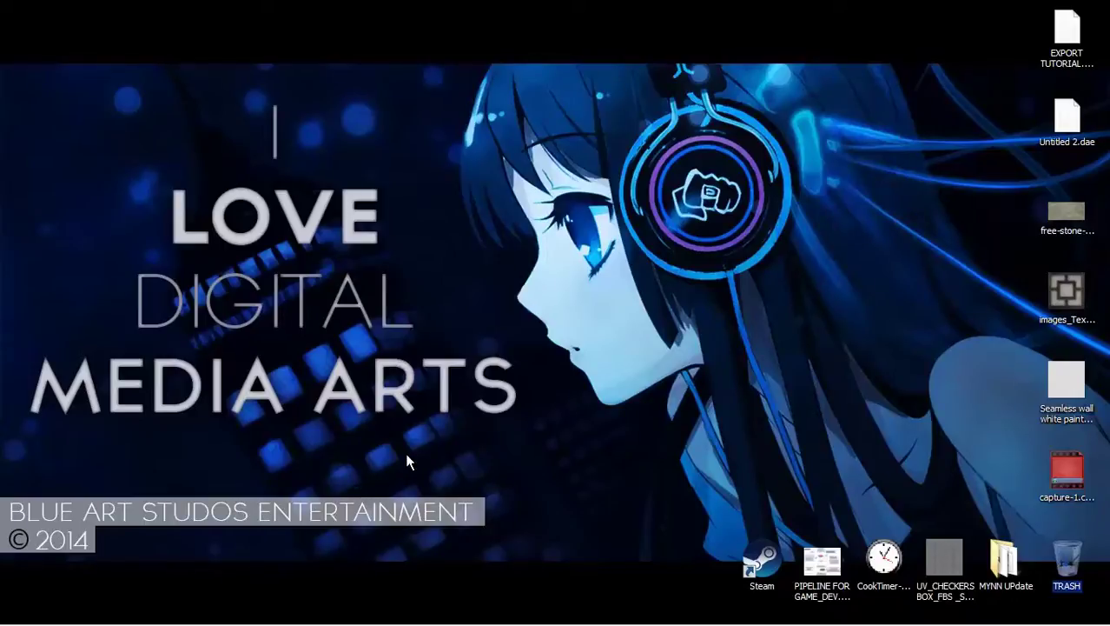
Switch to SketchUp and examine the textured pillar's stone shaft, middle band and patterned end blocks from several angles
mouse_move(216, 615)
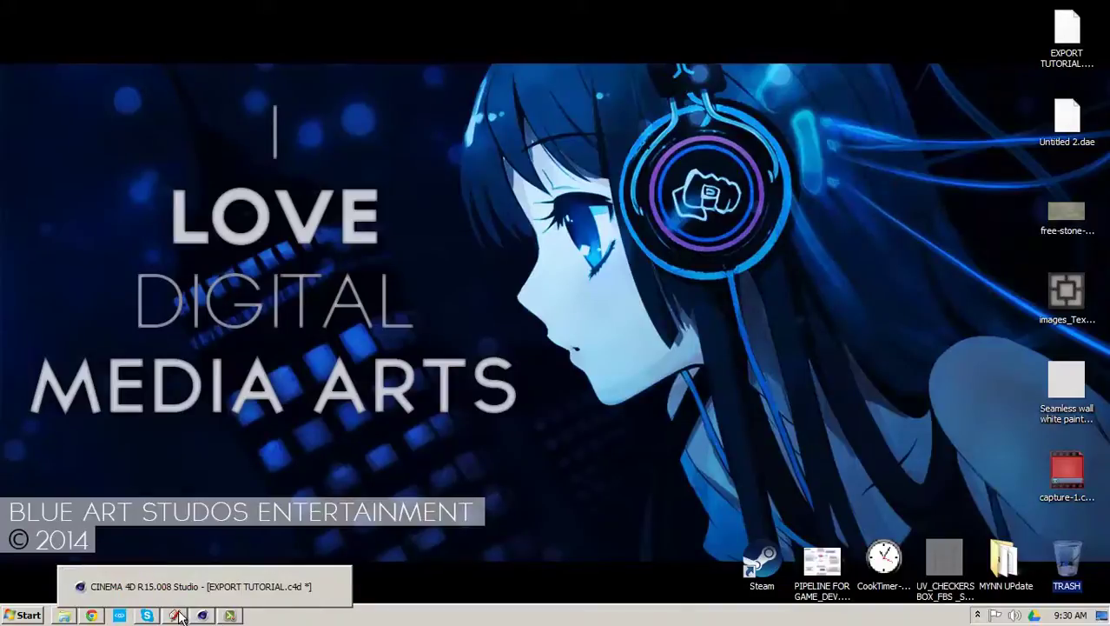
click(174, 615)
mouse_move(566, 249)
middle_down()
mouse_move(560, 313)
mouse_move(607, 223)
mouse_move(596, 261)
mouse_move(550, 159)
mouse_move(520, 390)
mouse_move(325, 448)
mouse_move(733, 329)
mouse_move(375, 424)
mouse_move(293, 392)
mouse_move(649, 329)
mouse_move(505, 380)
mouse_move(580, 330)
mouse_move(624, 318)
mouse_move(758, 469)
mouse_move(994, 373)
mouse_move(433, 397)
mouse_move(604, 313)
middle_up()
scroll(550, 158, up, 5)
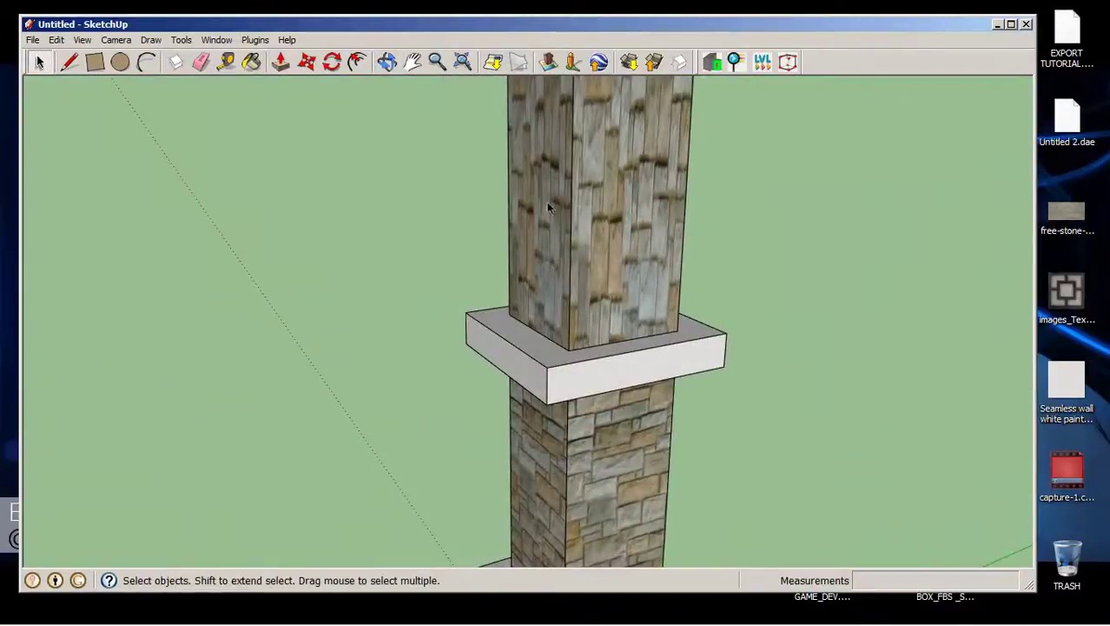
middle_drag(548, 207, 1026, 269)
mouse_move(448, 292)
middle_down()
mouse_move(799, 213)
mouse_move(322, 252)
mouse_move(377, 143)
mouse_move(329, 75)
mouse_move(3, 39)
mouse_move(517, 94)
mouse_move(238, 235)
mouse_move(529, 325)
mouse_move(638, 230)
mouse_move(134, 186)
mouse_move(369, 268)
mouse_move(194, 295)
mouse_move(370, 303)
mouse_move(426, 432)
mouse_move(391, 400)
middle_up()
scroll(370, 303, up, 2)
scroll(397, 438, up, 4)
scroll(397, 437, down, 5)
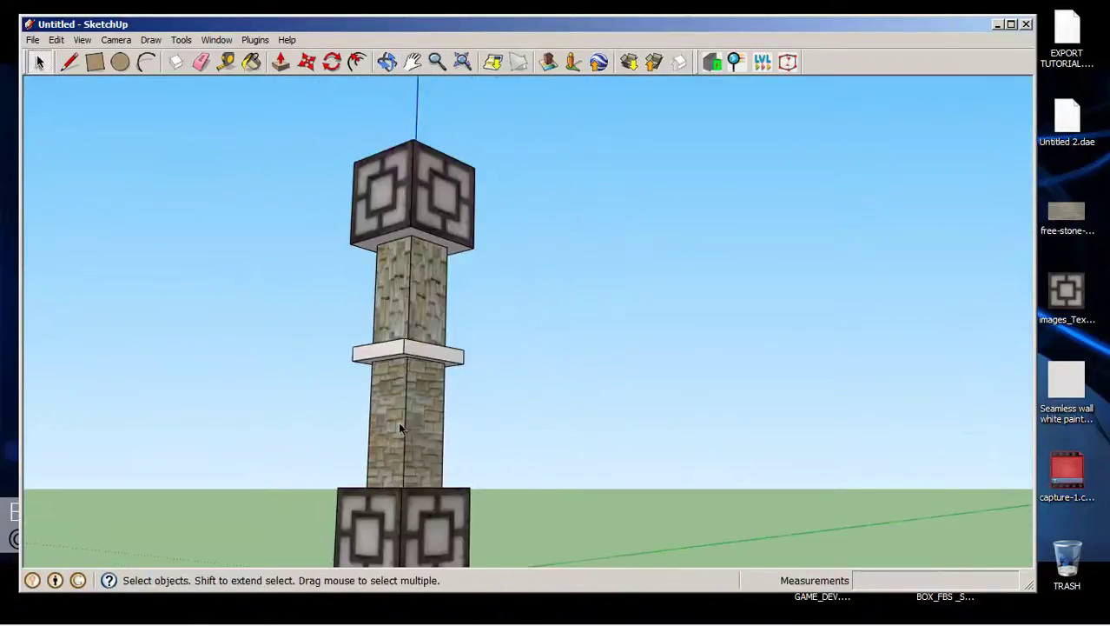
scroll(398, 426, down, 4)
middle_drag(587, 399, 666, 233)
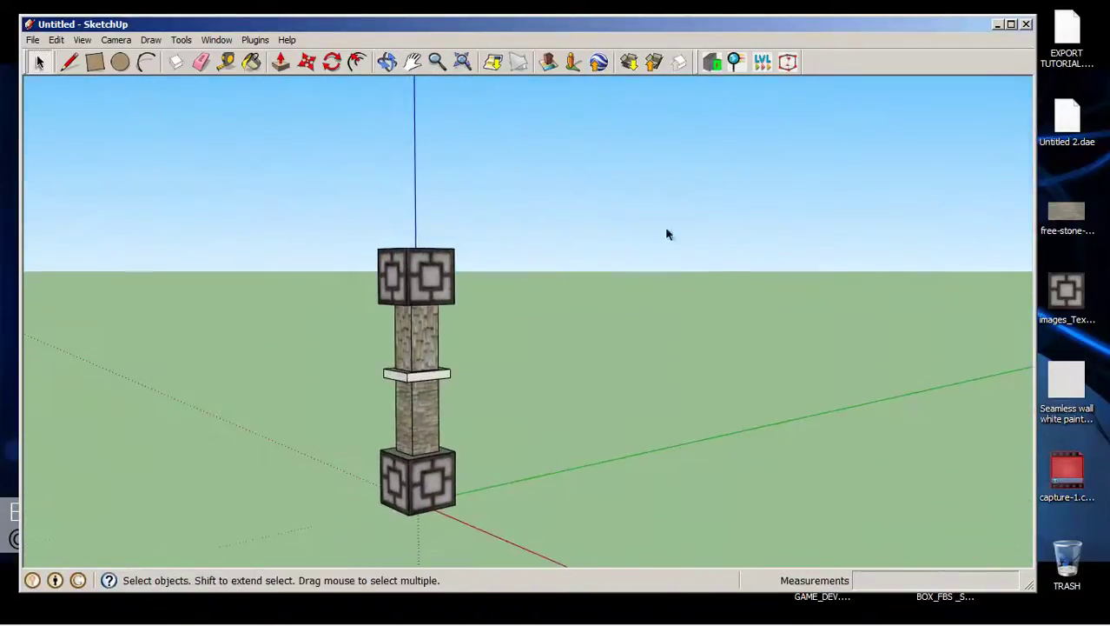
click(999, 24)
Switch to CINEMA 4D and inspect the projection and tiling settings of the pillar's Mat texture tag
mouse_move(133, 619)
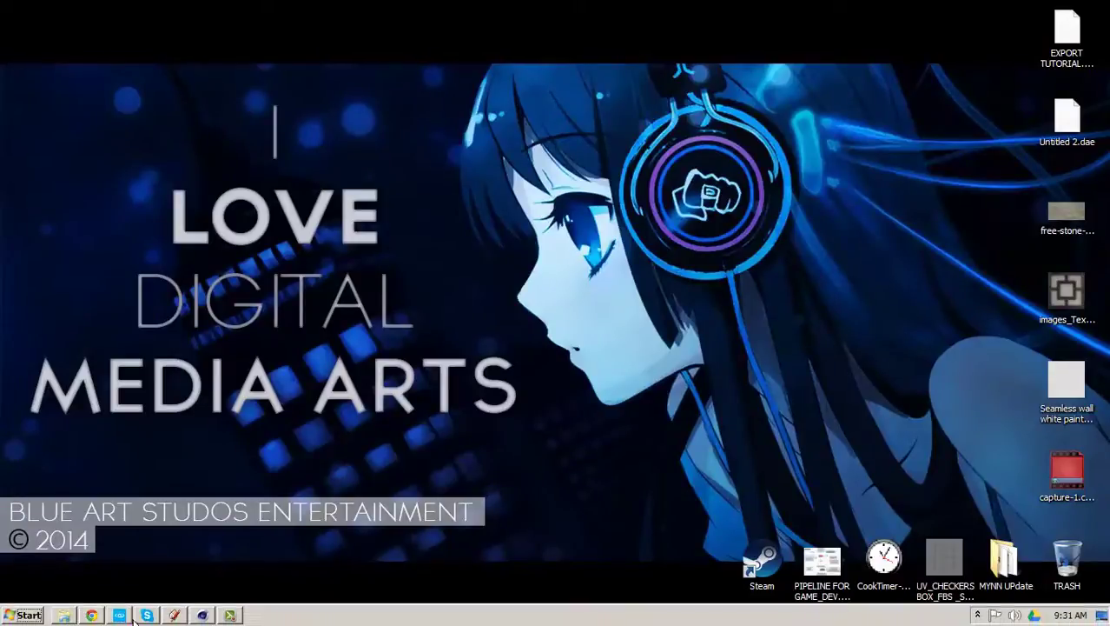
click(203, 615)
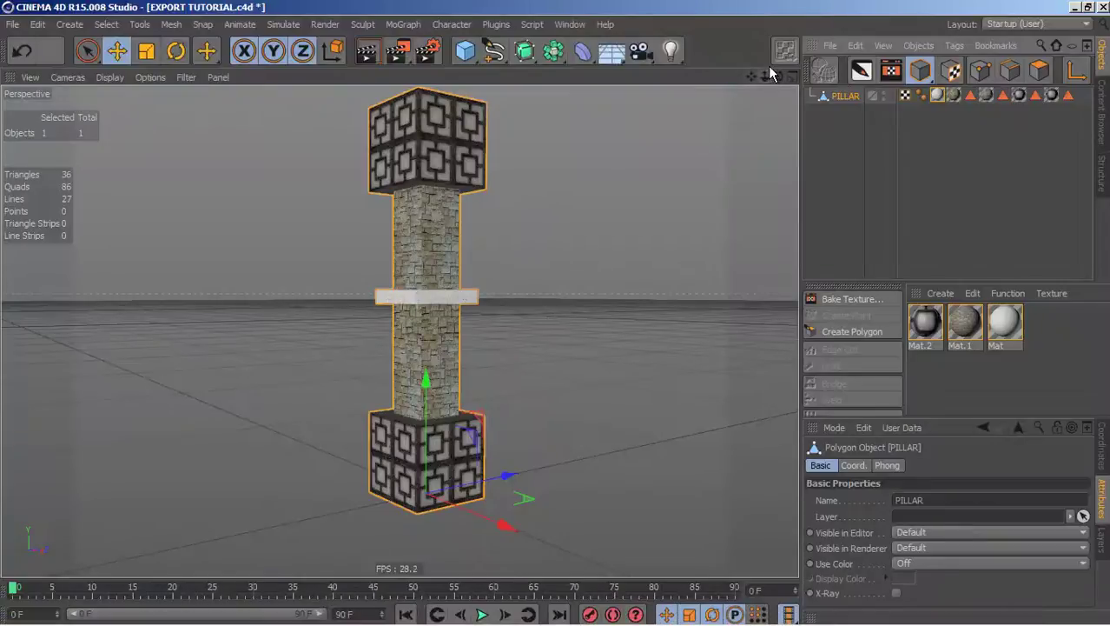
mouse_move(555, 315)
alt+mouse_down()
mouse_move(578, 298)
mouse_move(557, 318)
mouse_move(516, 310)
mouse_move(620, 299)
mouse_move(557, 317)
alt+mouse_up()
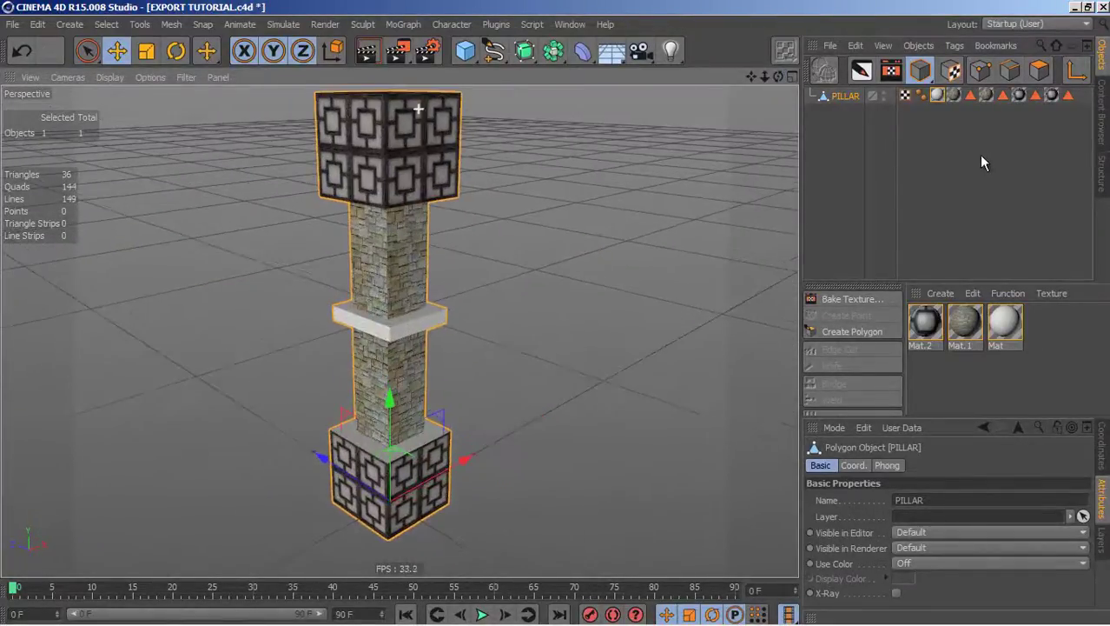
click(937, 97)
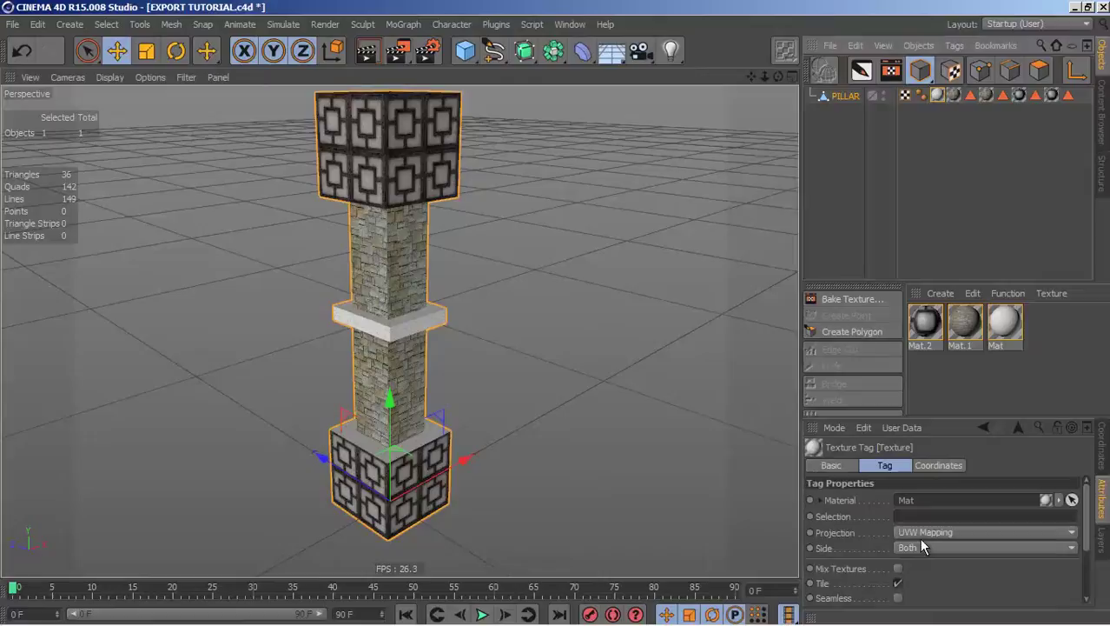
alt+right_drag(356, 196, 453, 237)
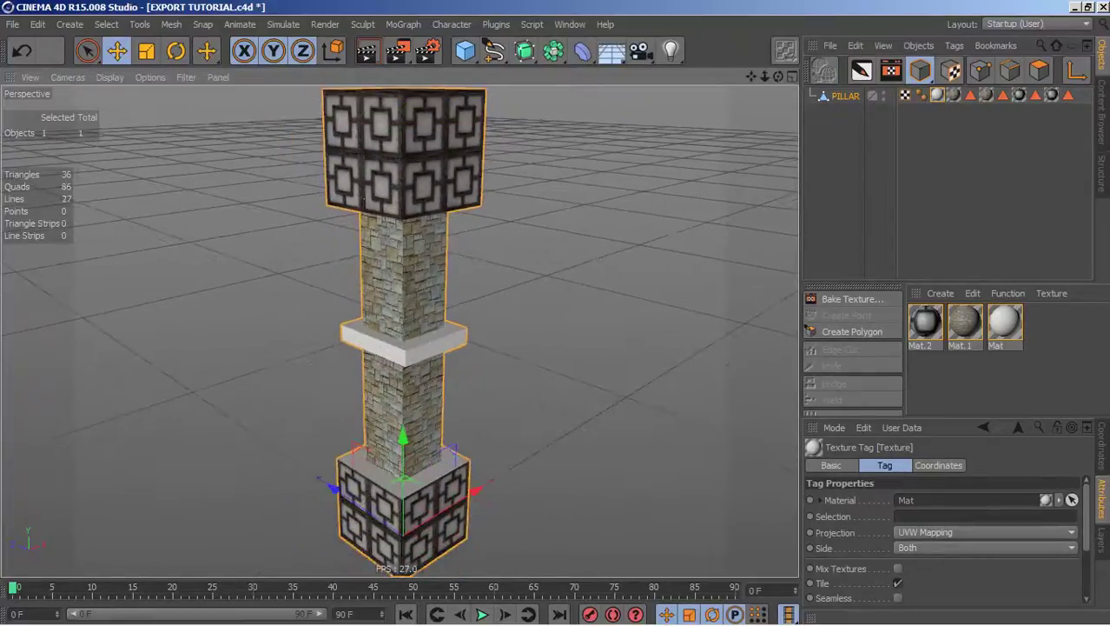
drag(1088, 540, 1093, 610)
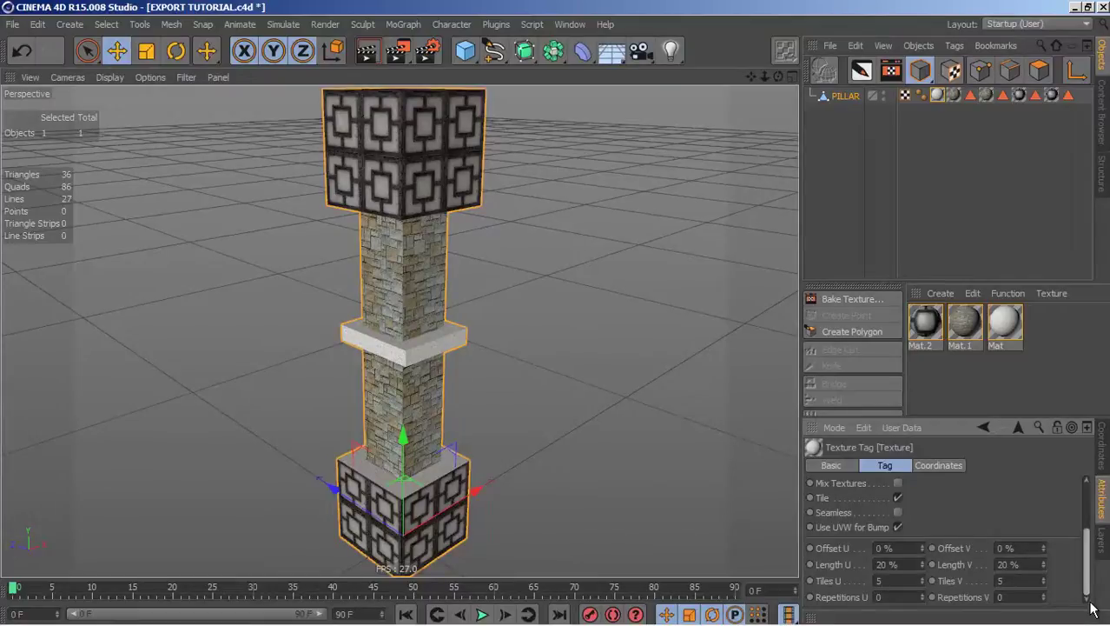
scroll(999, 556, up, 3)
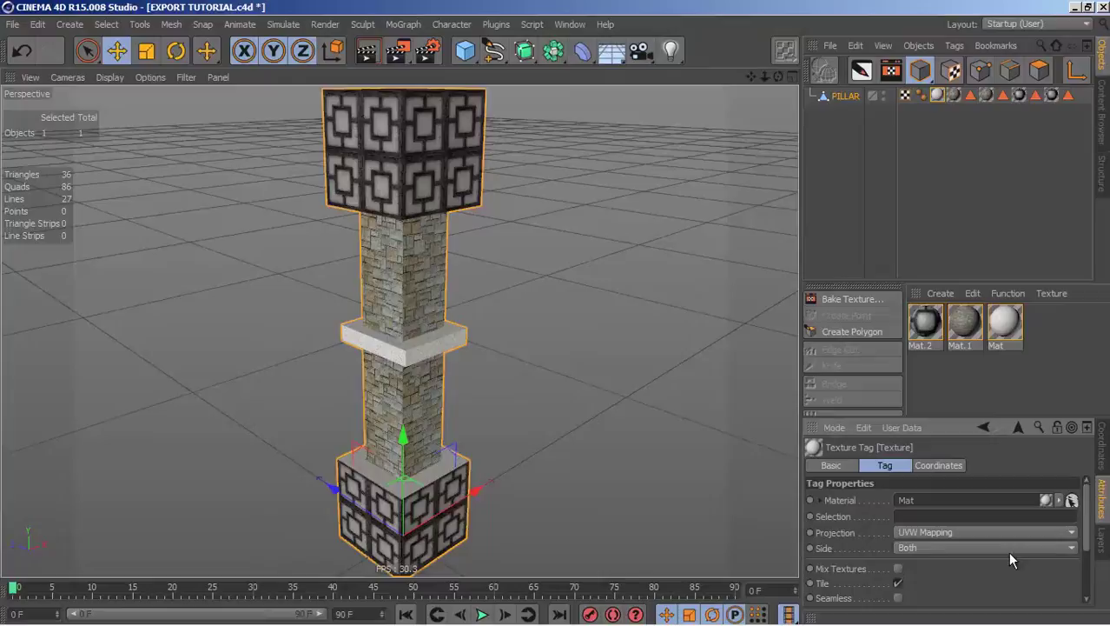
Set the Mat texture tag's projection to Cubic and its Tiles U and Tiles V to 7
click(994, 532)
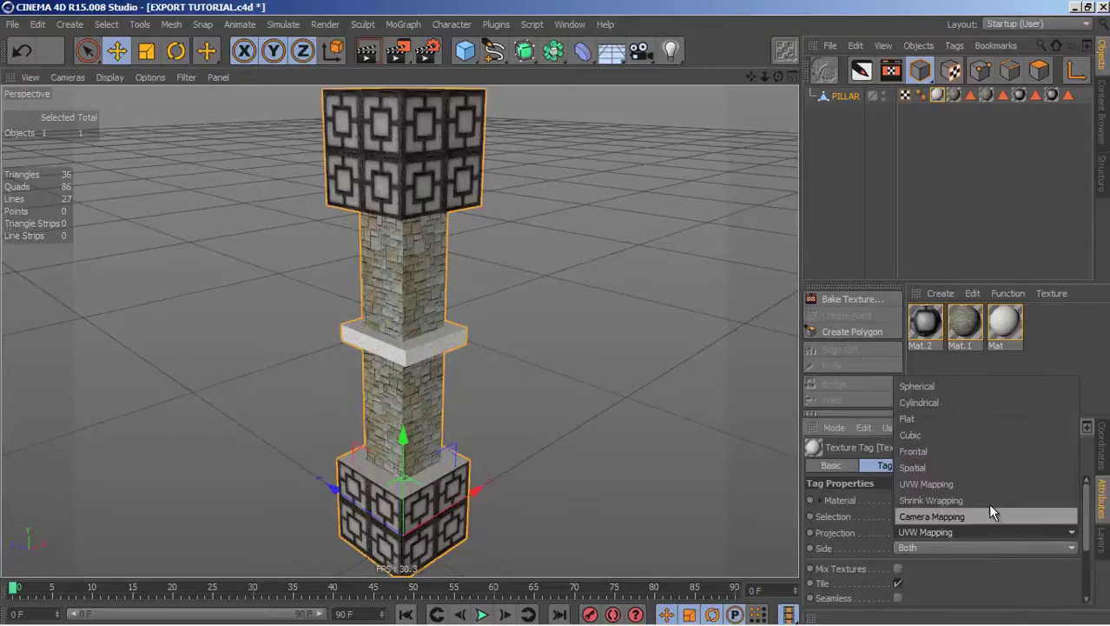
click(963, 429)
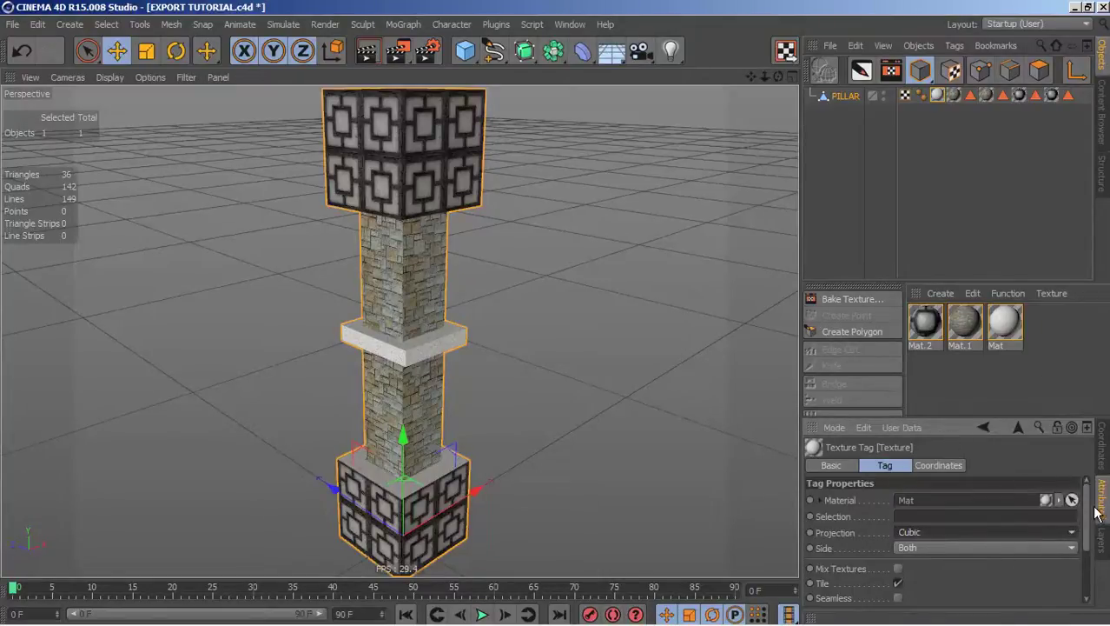
drag(1087, 503, 1097, 563)
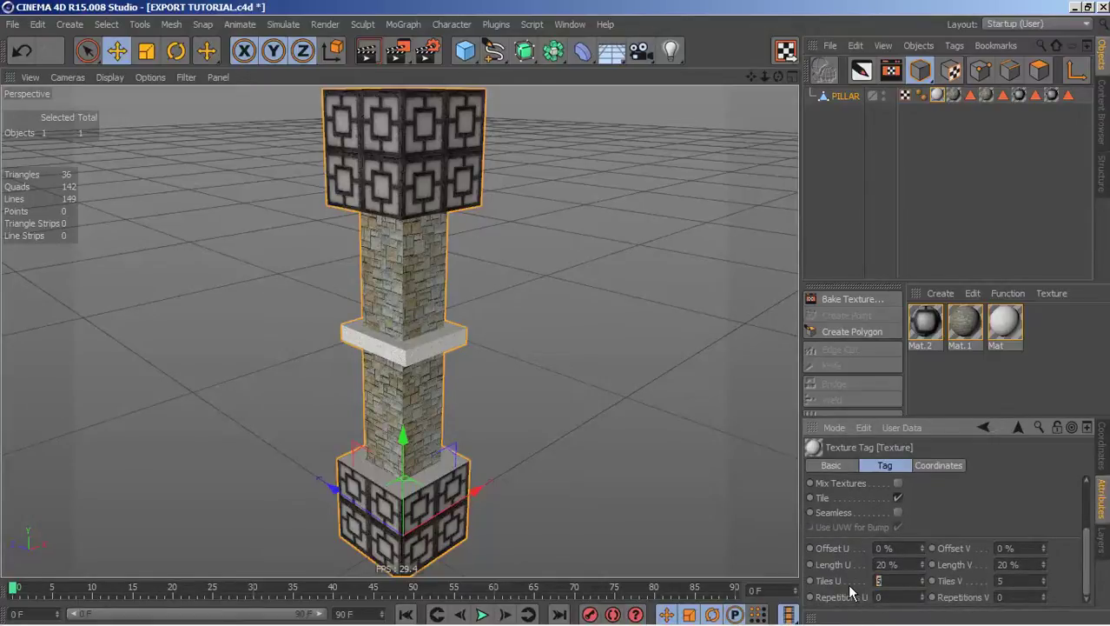
text(7)
double_click(999, 580)
text(7)
key(Return)
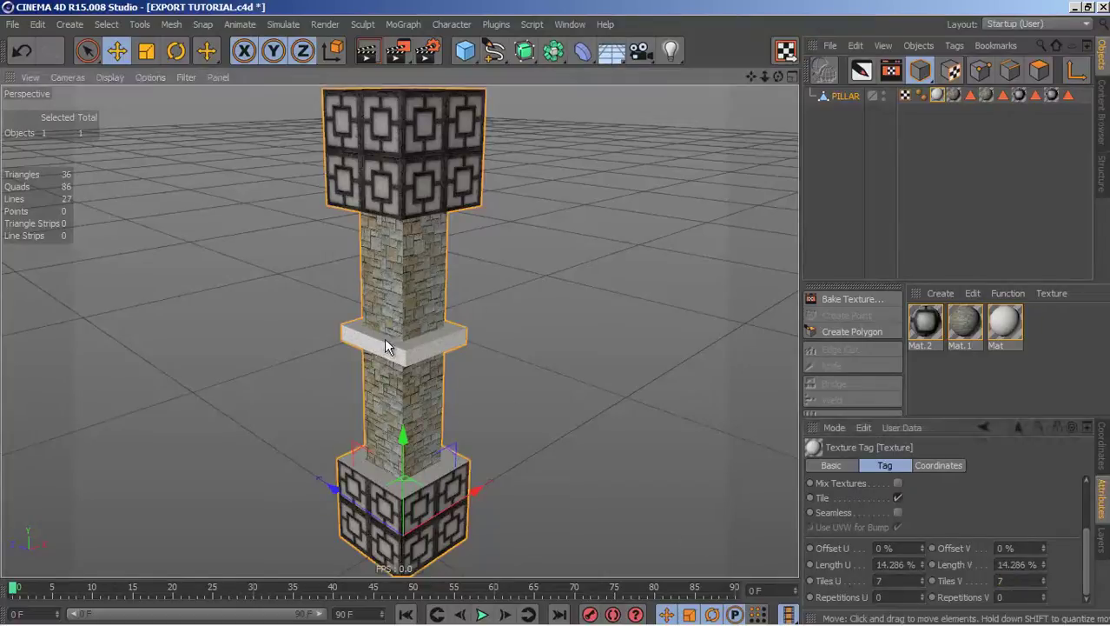
Check the plaster texture on the middle band up close and set Tiles U and Tiles V to 10
scroll(444, 419, up, 10)
scroll(412, 296, up, 10)
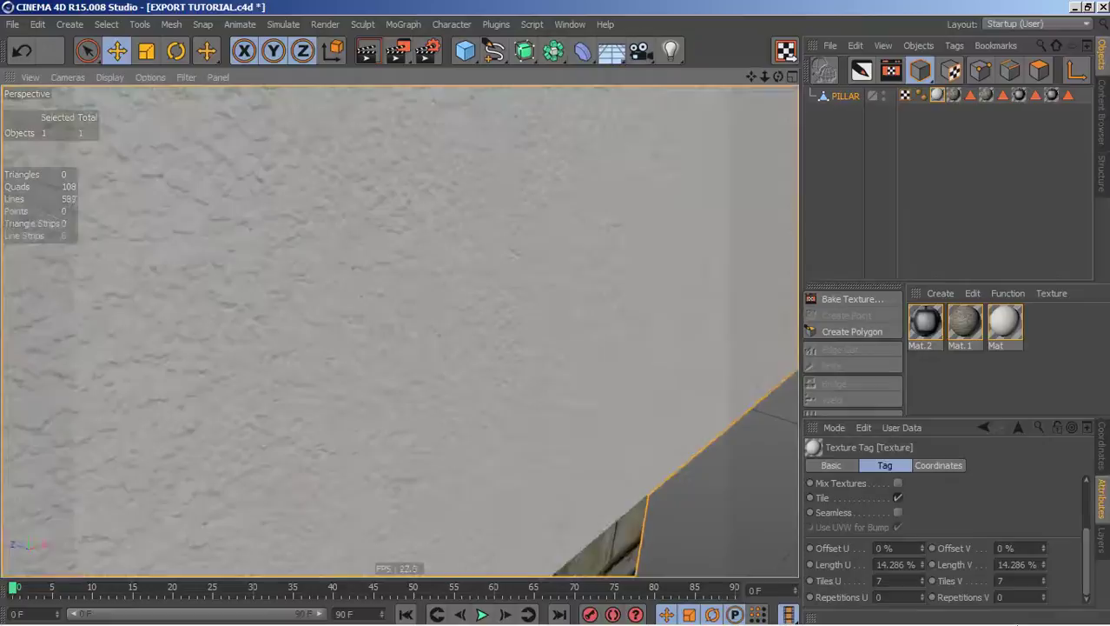
double_click(897, 581)
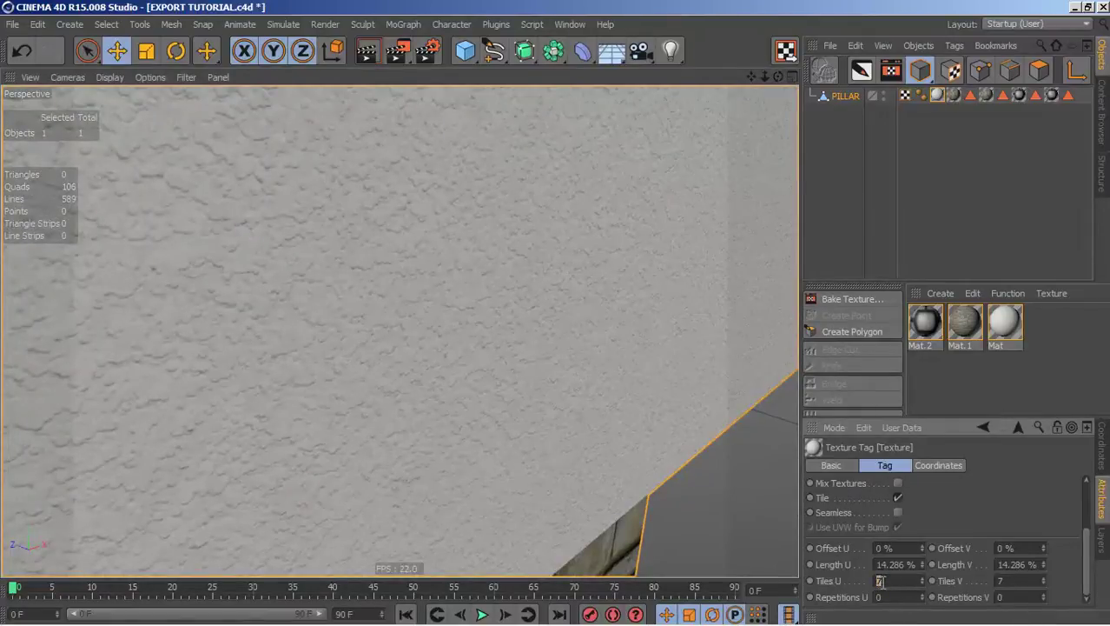
text(10)
double_click(999, 580)
text(10)
key(Return)
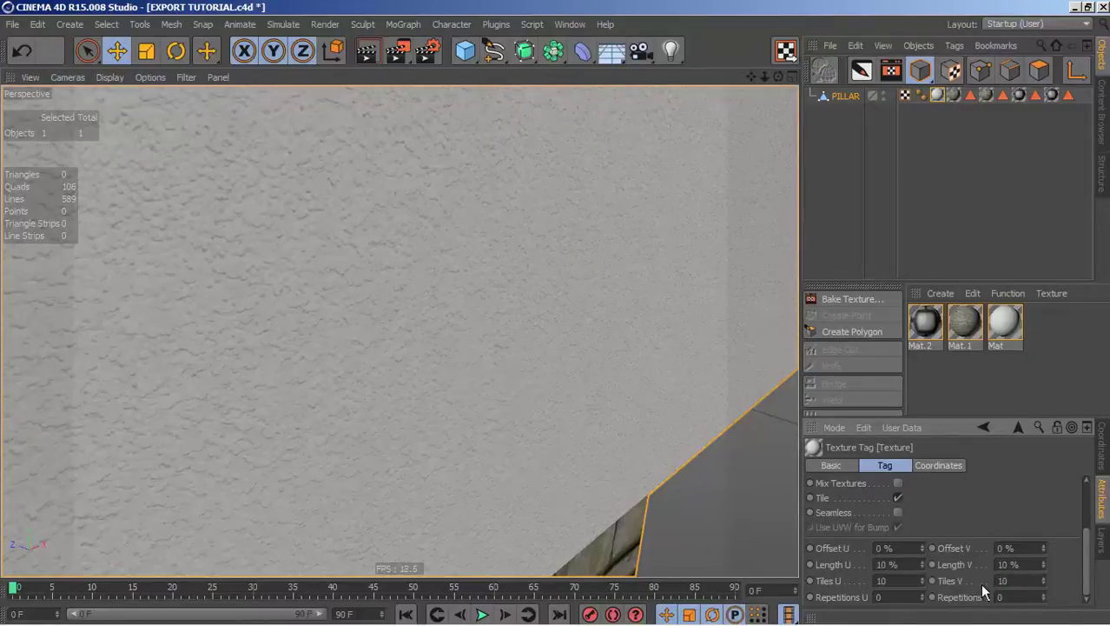
Examine the retiled texture on the pillar's middle band, both up close and with the whole pillar in view
scroll(348, 381, down, 10)
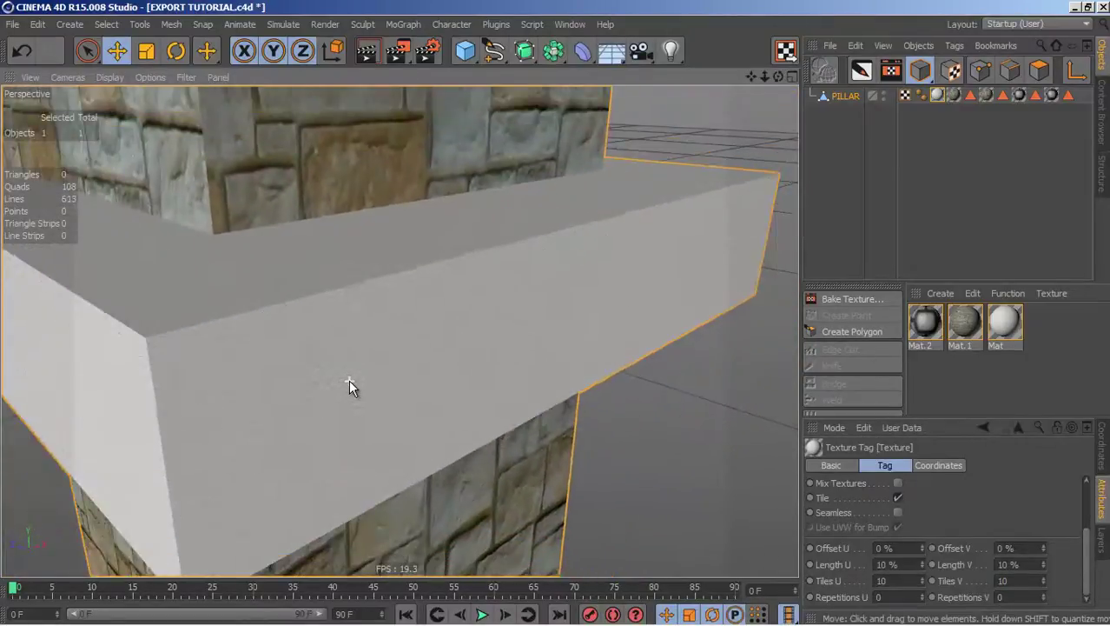
alt+drag(315, 402, 325, 469)
scroll(342, 407, up, 5)
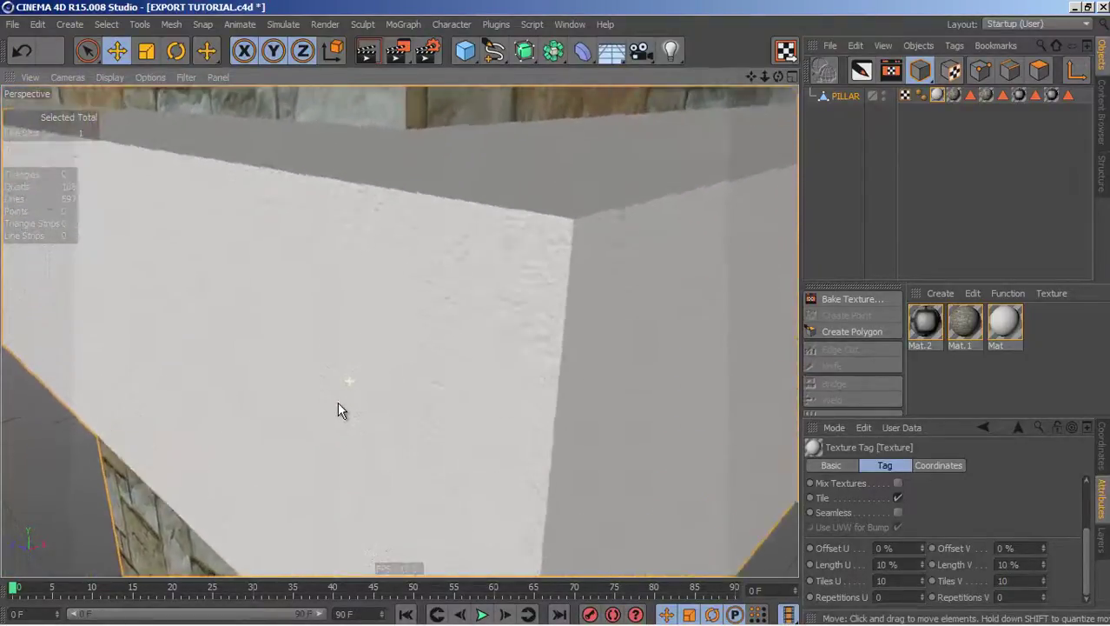
scroll(317, 432, down, 3)
scroll(317, 409, down, 6)
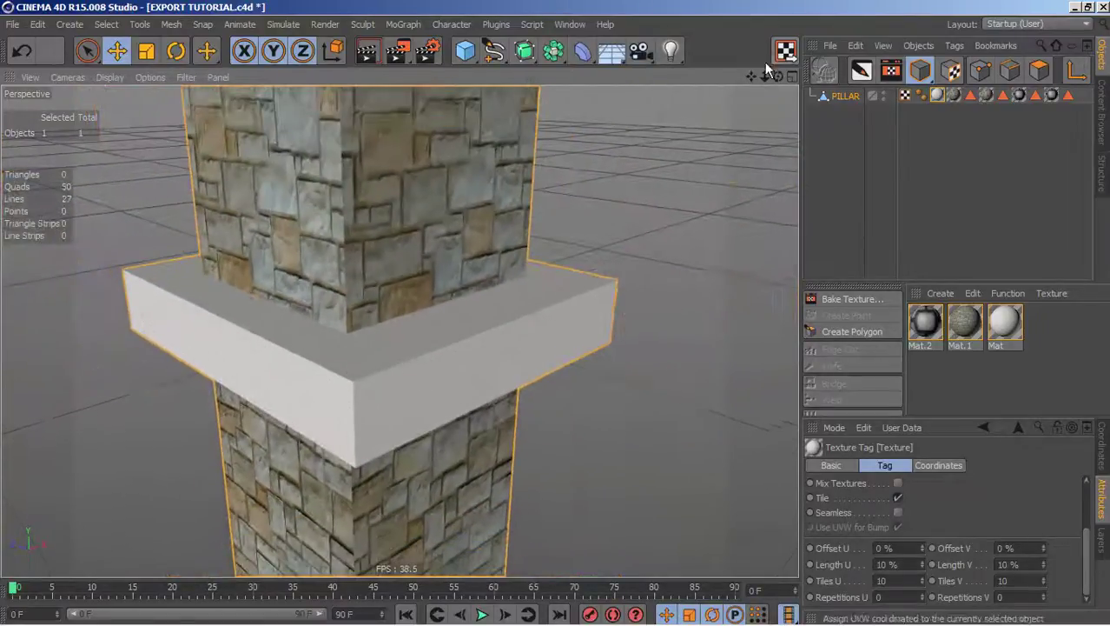
drag(750, 75, 487, 182)
scroll(488, 181, down, 6)
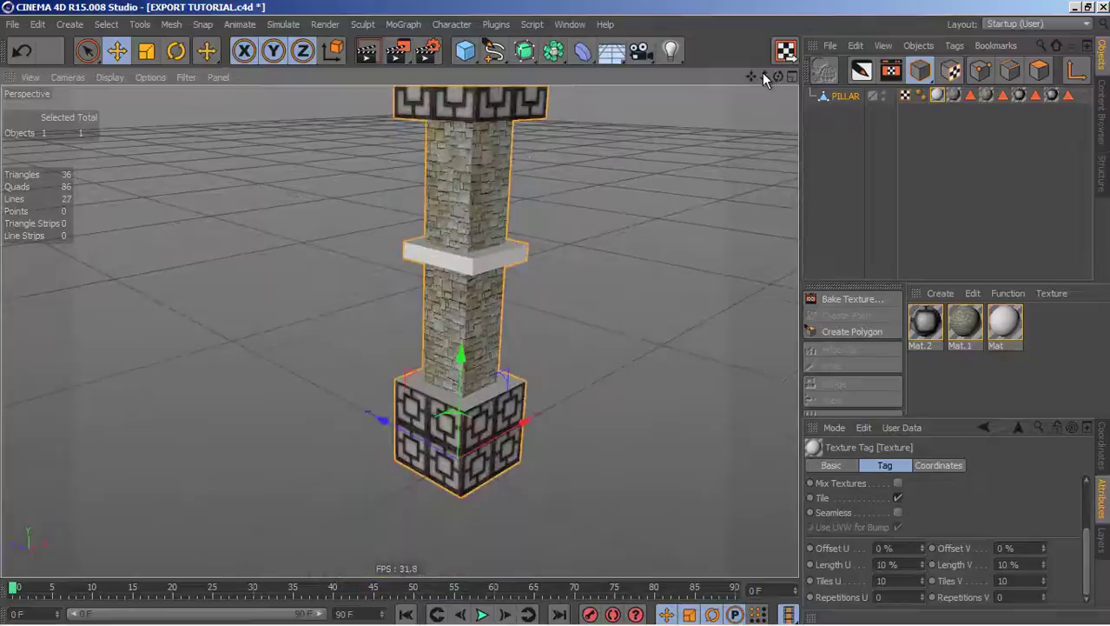
drag(776, 80, 556, 322)
alt+drag(436, 280, 373, 397)
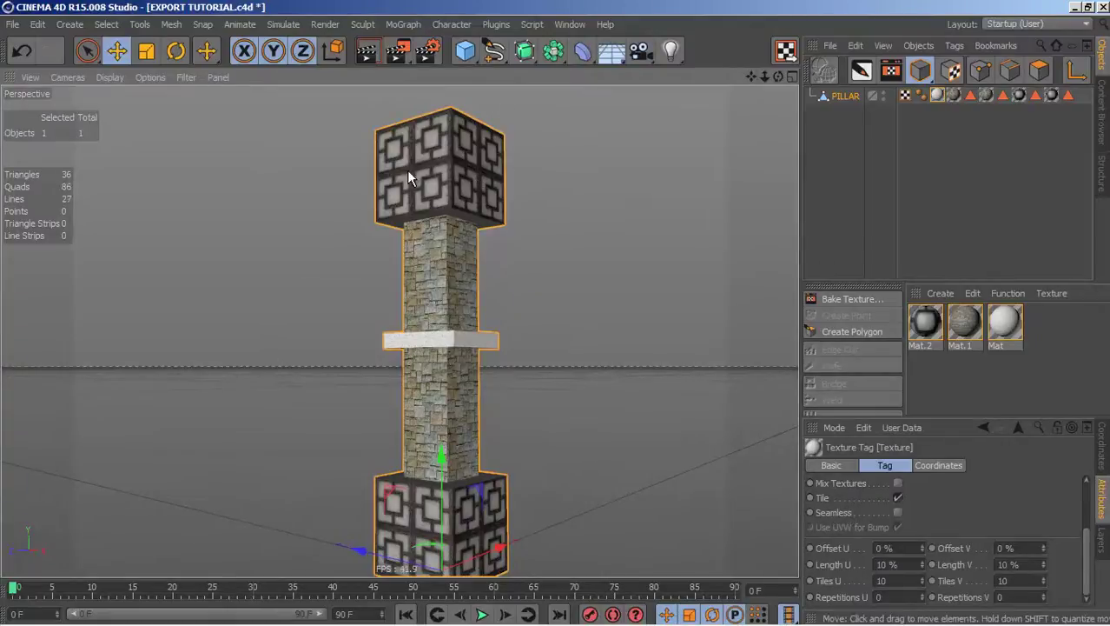
Try the BodyPaint 3D Setup Wizard on the pillar in the BP UV Edit layout, with Automatic Mapsize Interpolation off
click(1051, 24)
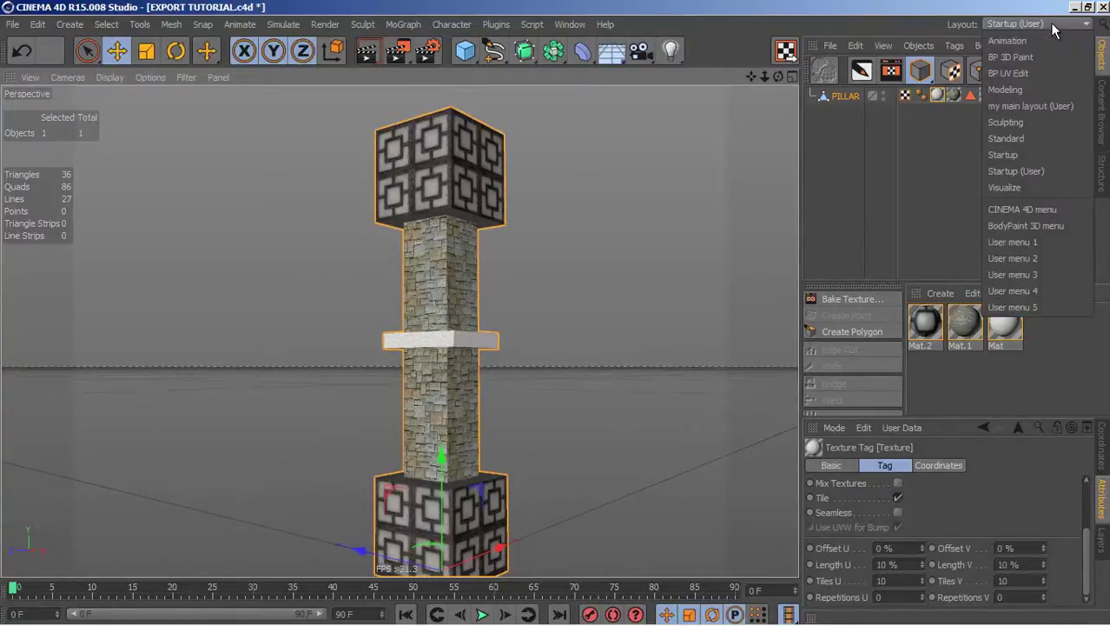
click(1034, 73)
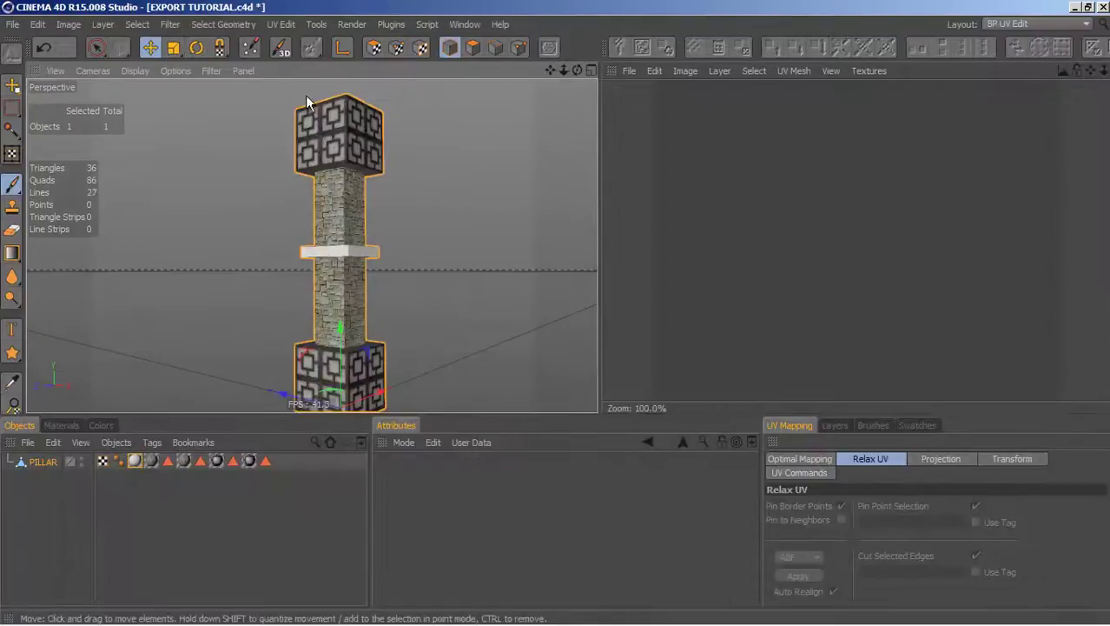
click(250, 48)
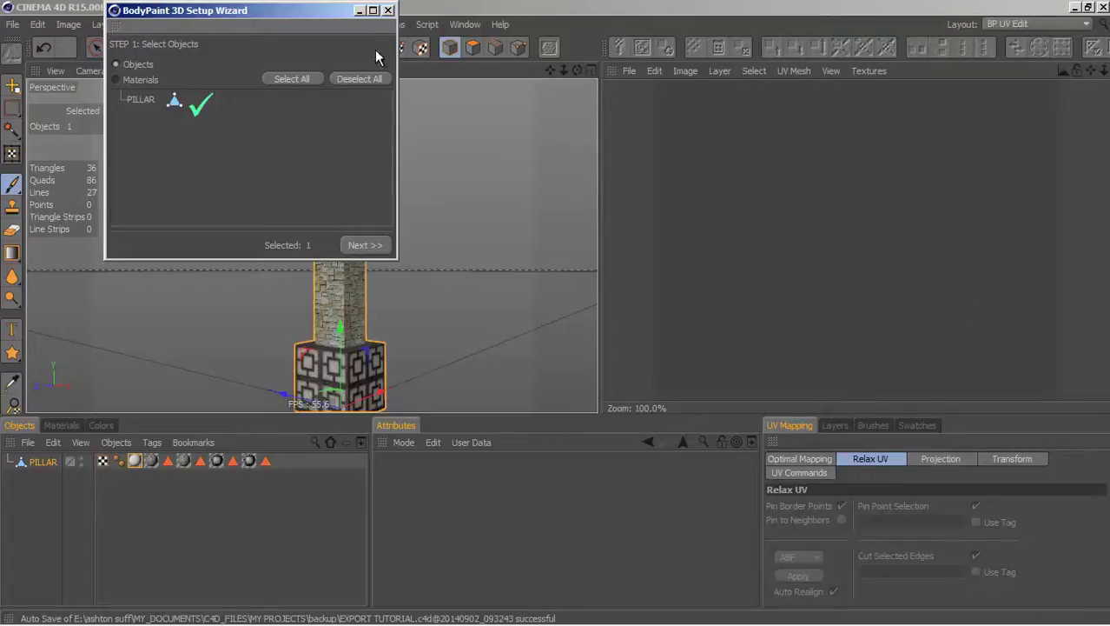
click(363, 245)
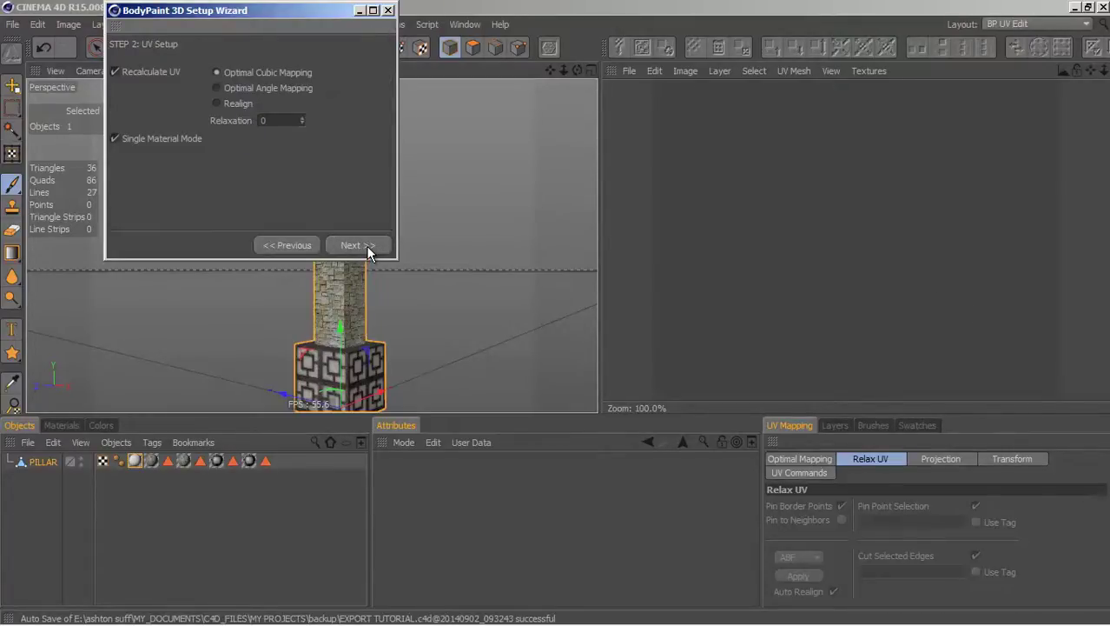
click(365, 246)
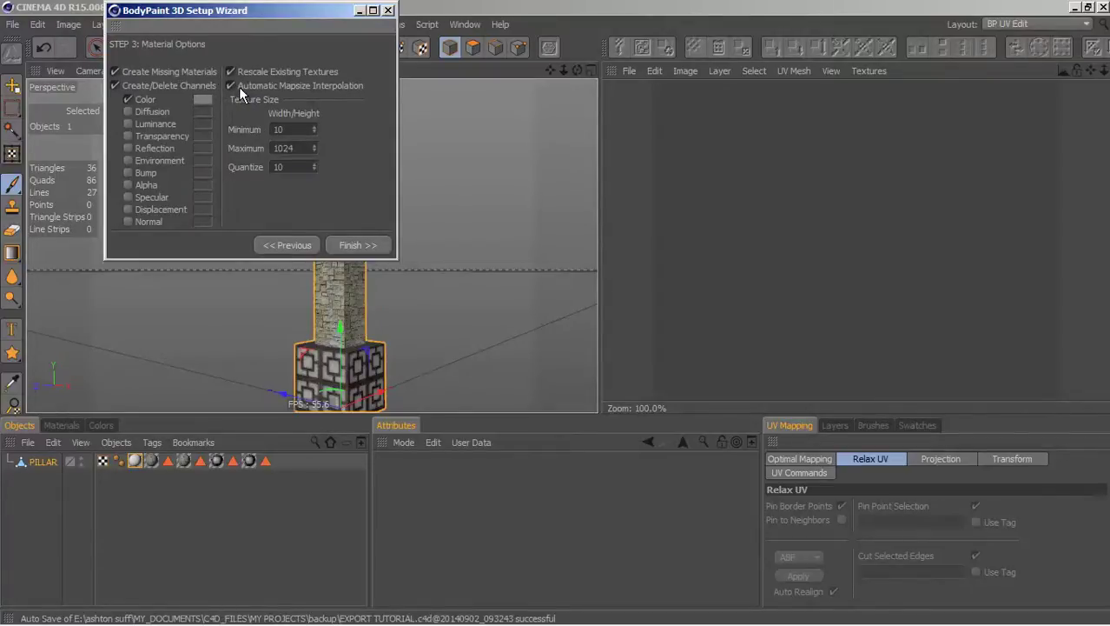
click(232, 85)
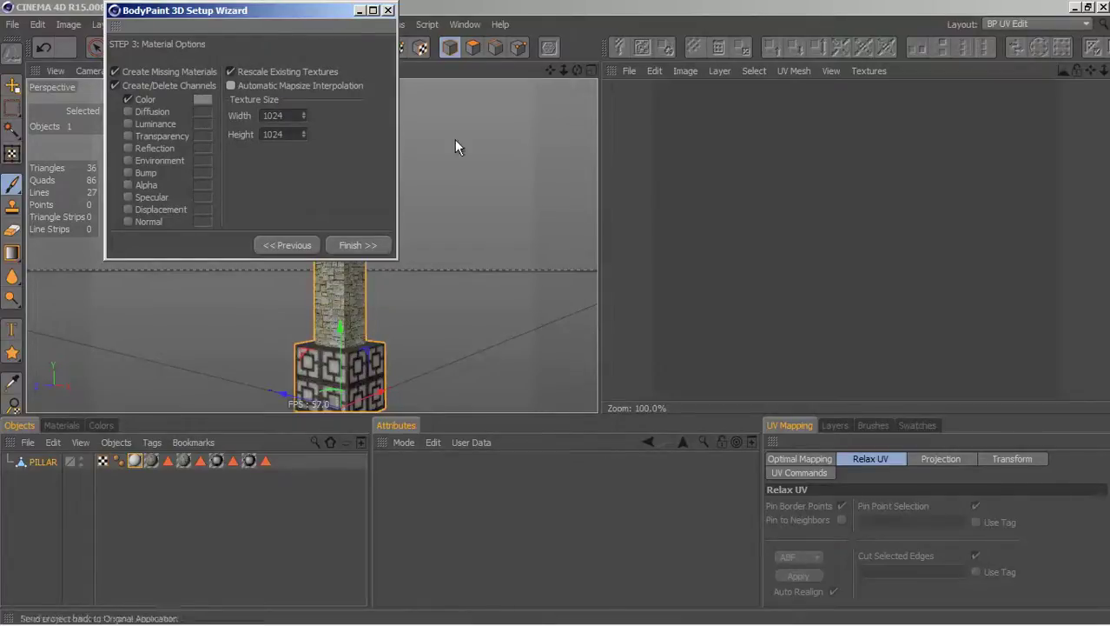
click(389, 11)
Switch the interface to the layout "my main layout (User)"
click(1047, 24)
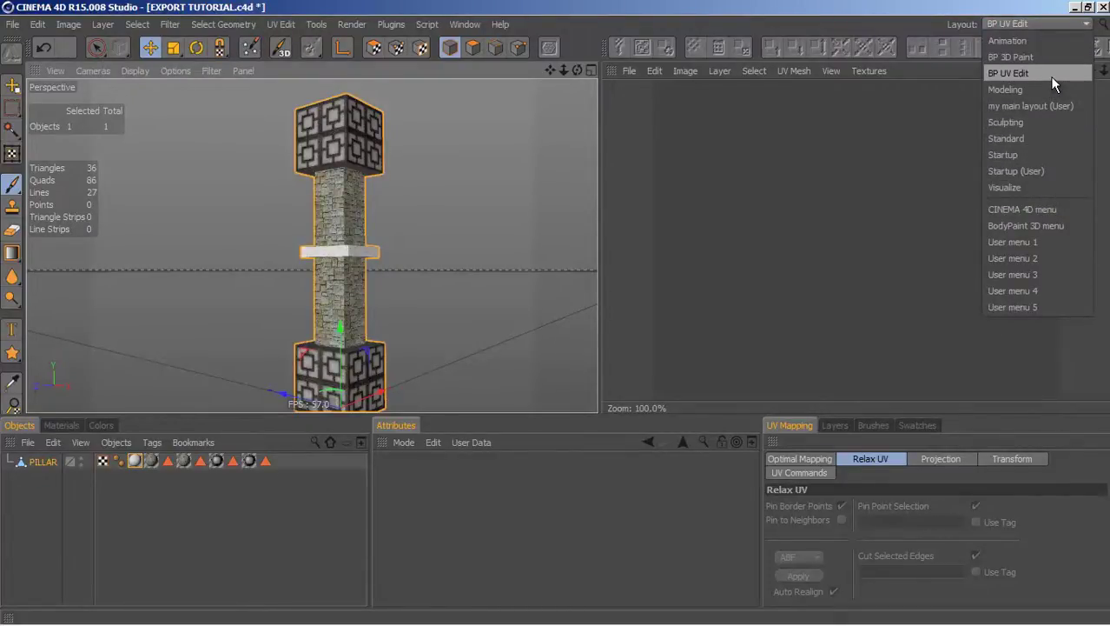
click(1051, 105)
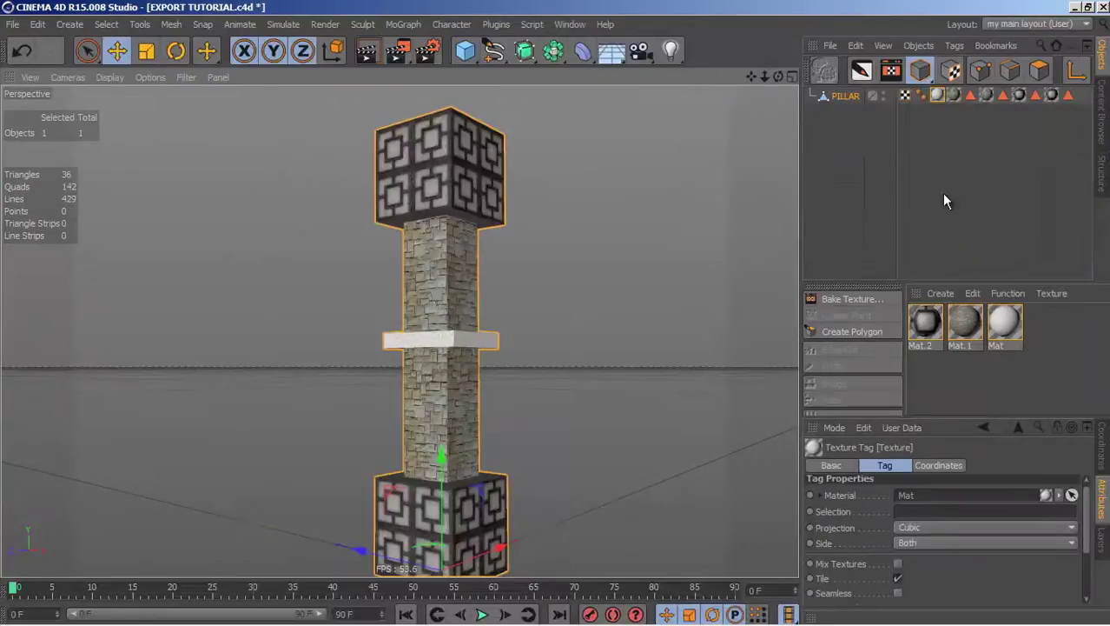
Delete the UVW tag from the PILLAR object
scroll(473, 275, up, 3)
scroll(468, 300, down, 4)
scroll(452, 356, up, 3)
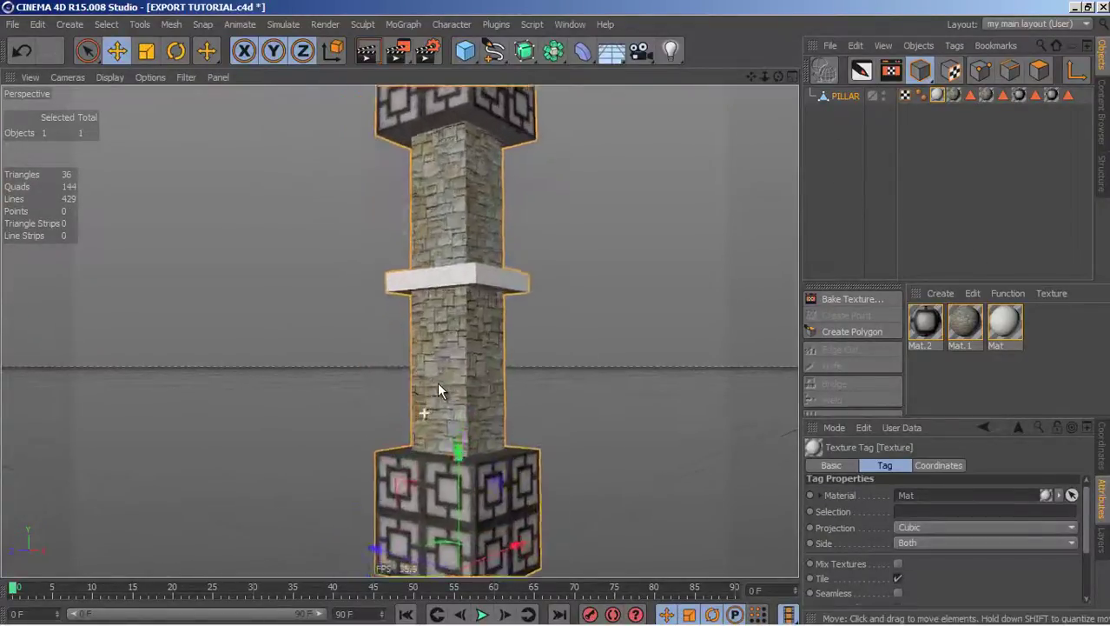
scroll(438, 385, down, 3)
drag(777, 77, 554, 312)
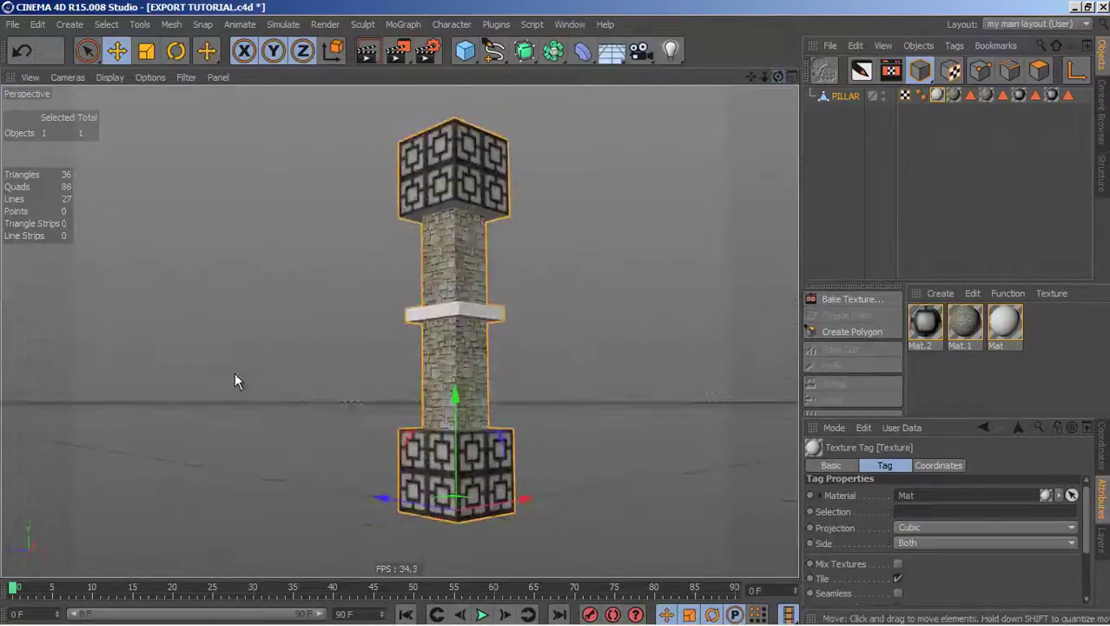
click(906, 95)
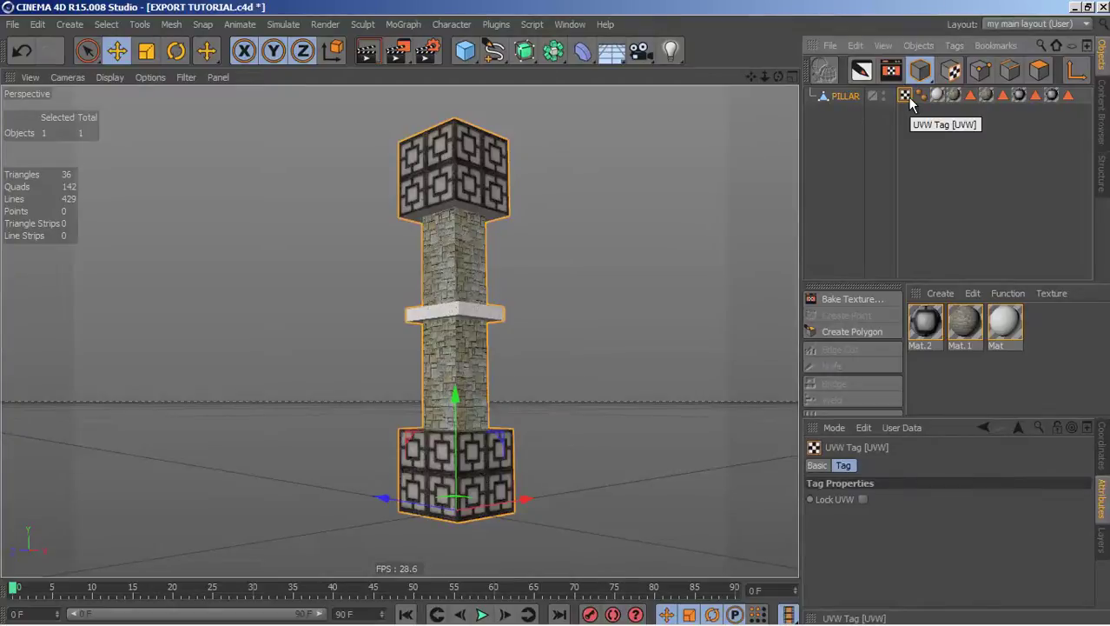
key(Delete)
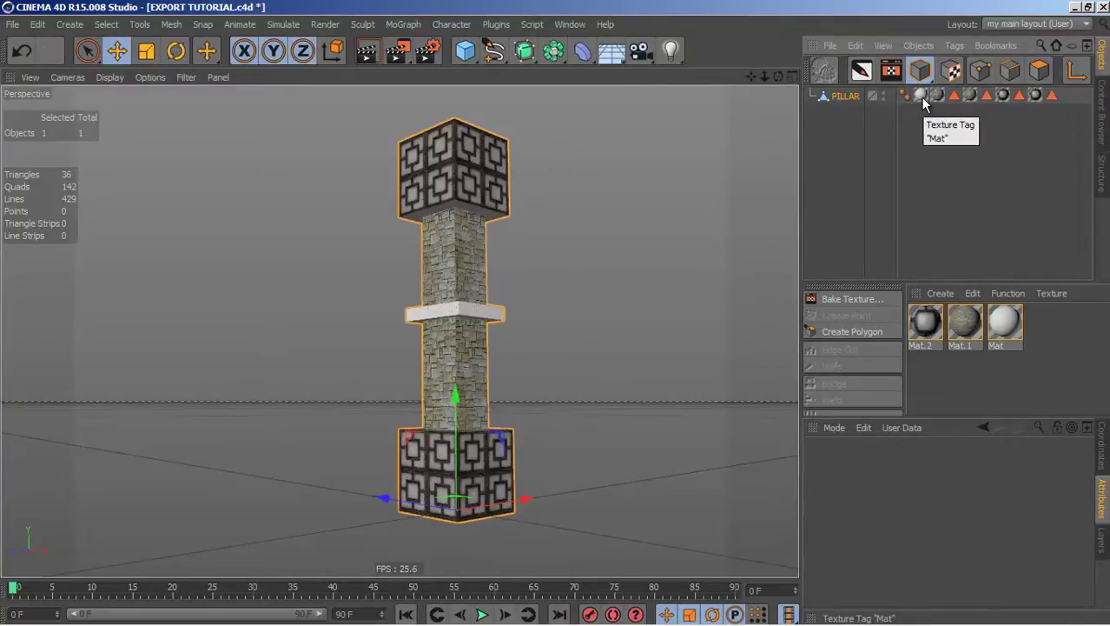
Check the material, selection and projection settings of the PILLAR object's Mat, Mat.1 and Mat.2 texture tags
scroll(384, 203, up, 3)
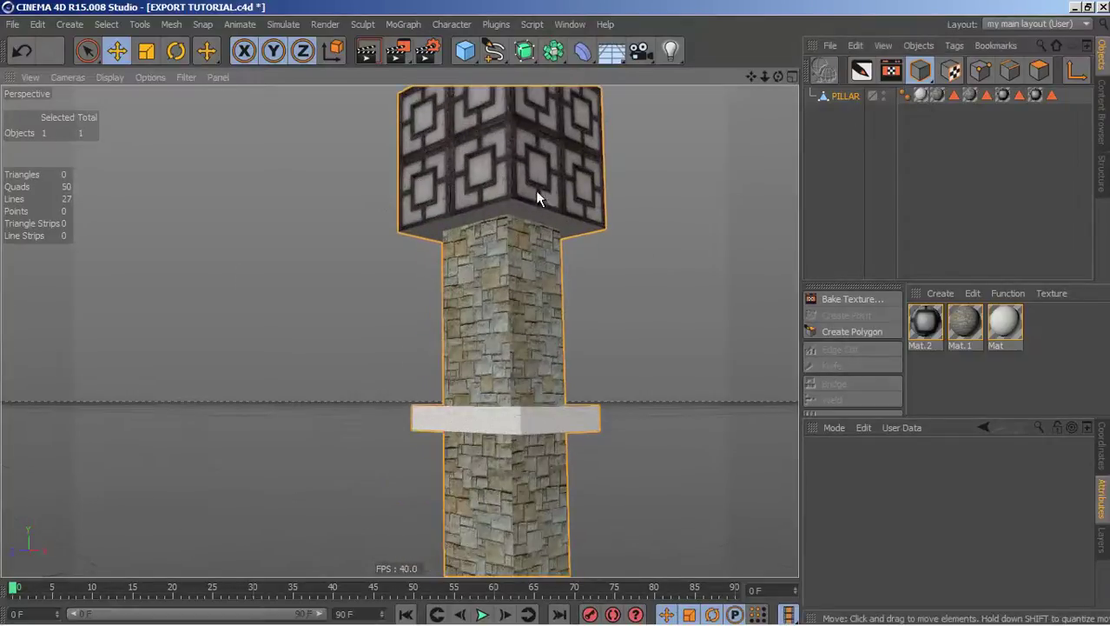
scroll(529, 200, up, 2)
scroll(541, 364, down, 2)
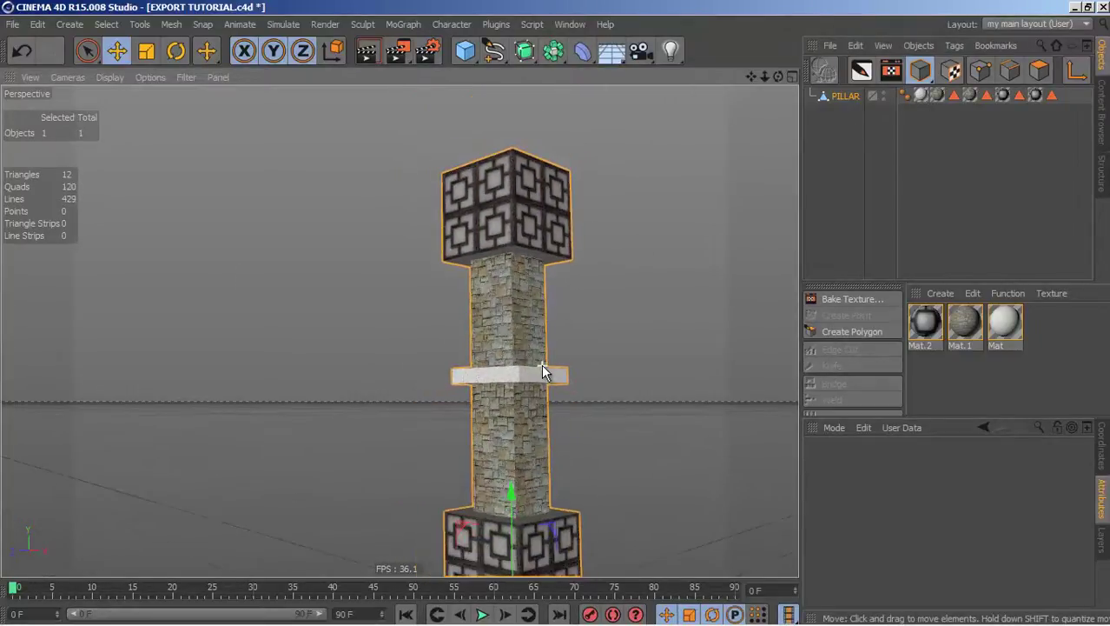
click(938, 96)
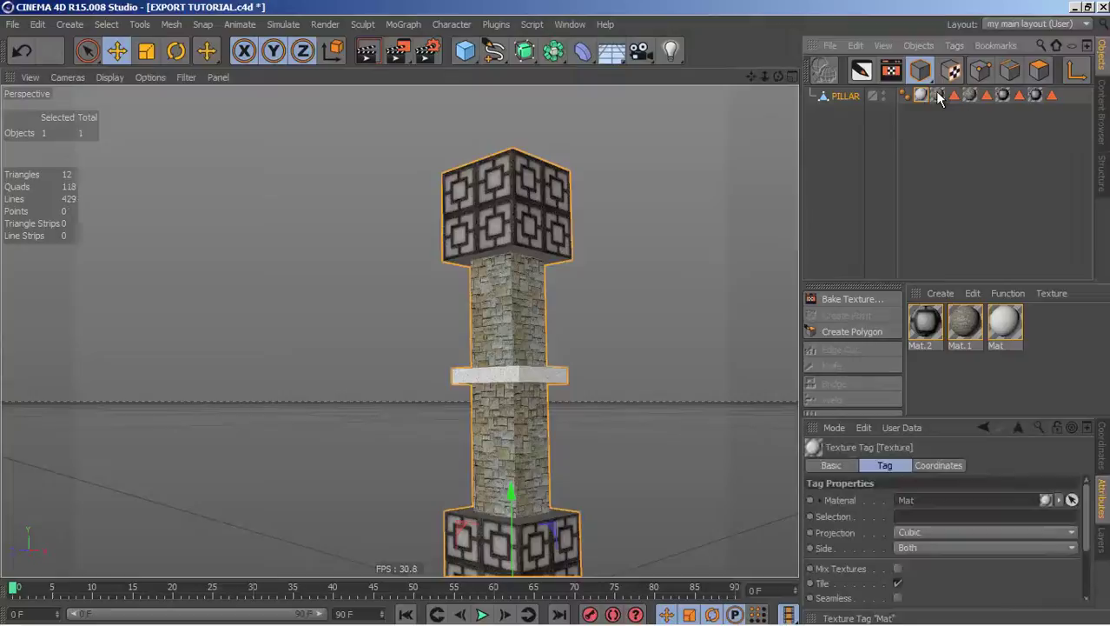
click(937, 96)
click(970, 96)
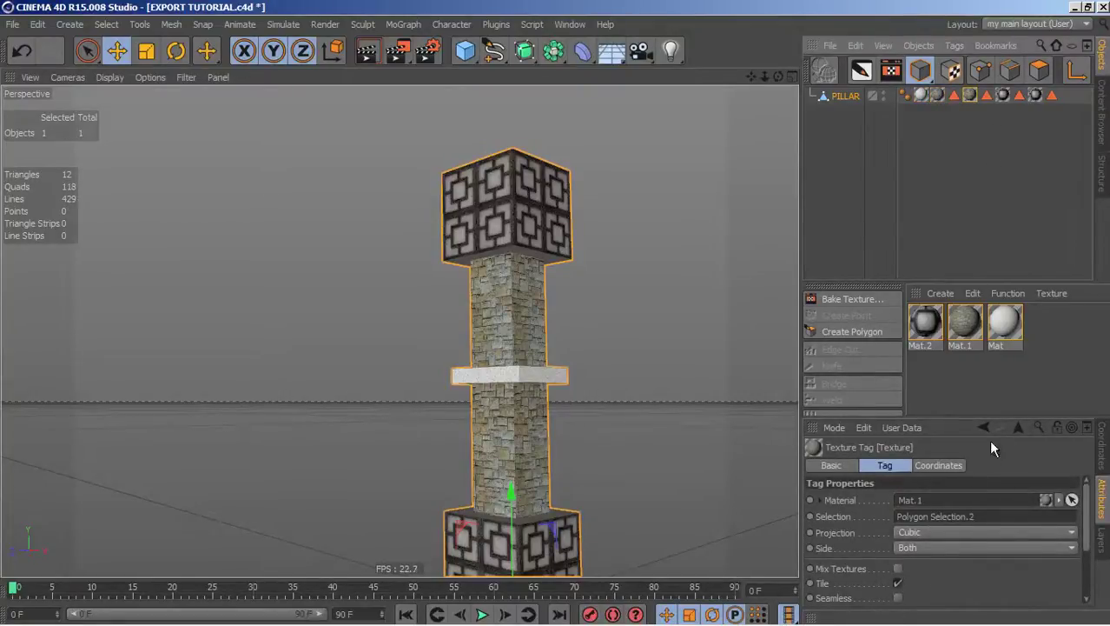
click(1034, 96)
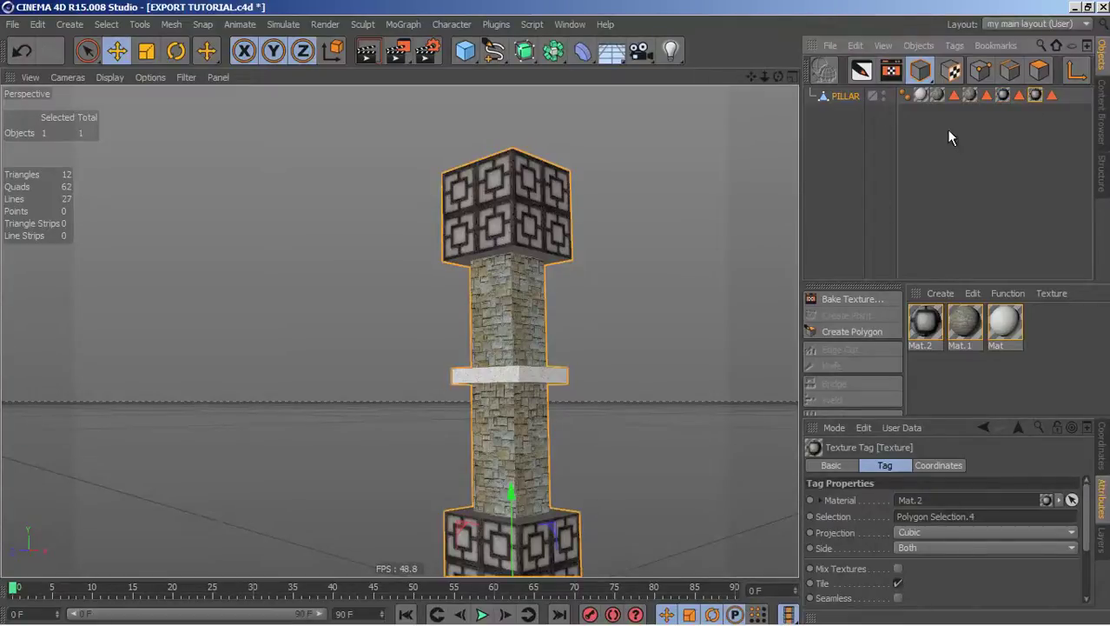
With axis modification enabled, move the PILLAR object's axis up along Y to about 339 cm
click(846, 98)
alt+drag(626, 165, 552, 469)
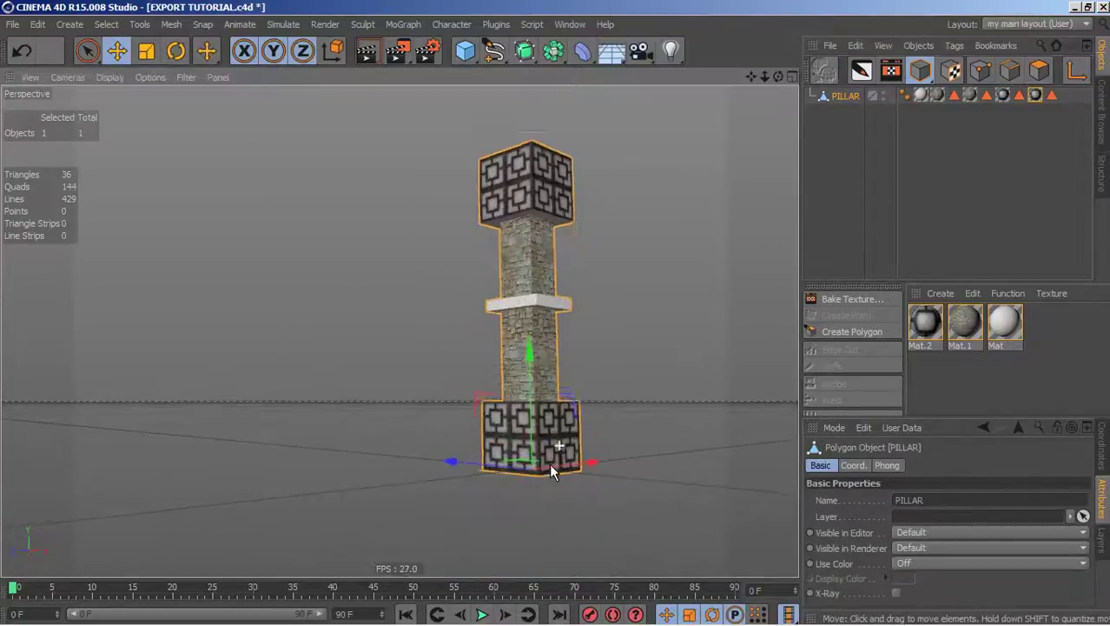
scroll(551, 468, up, 5)
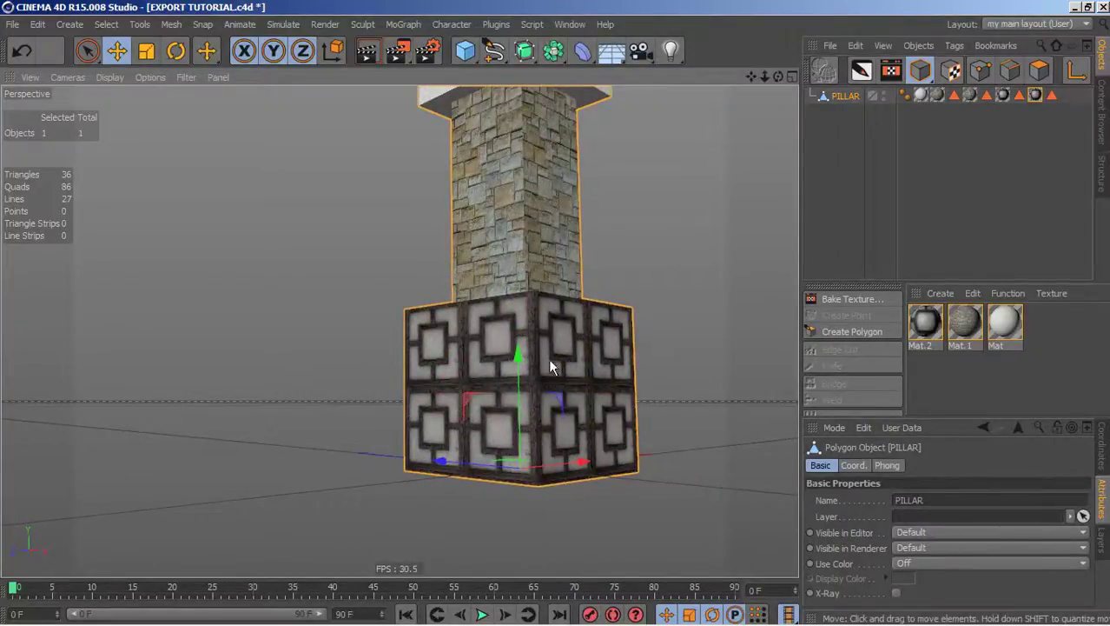
click(1075, 69)
drag(519, 355, 557, 90)
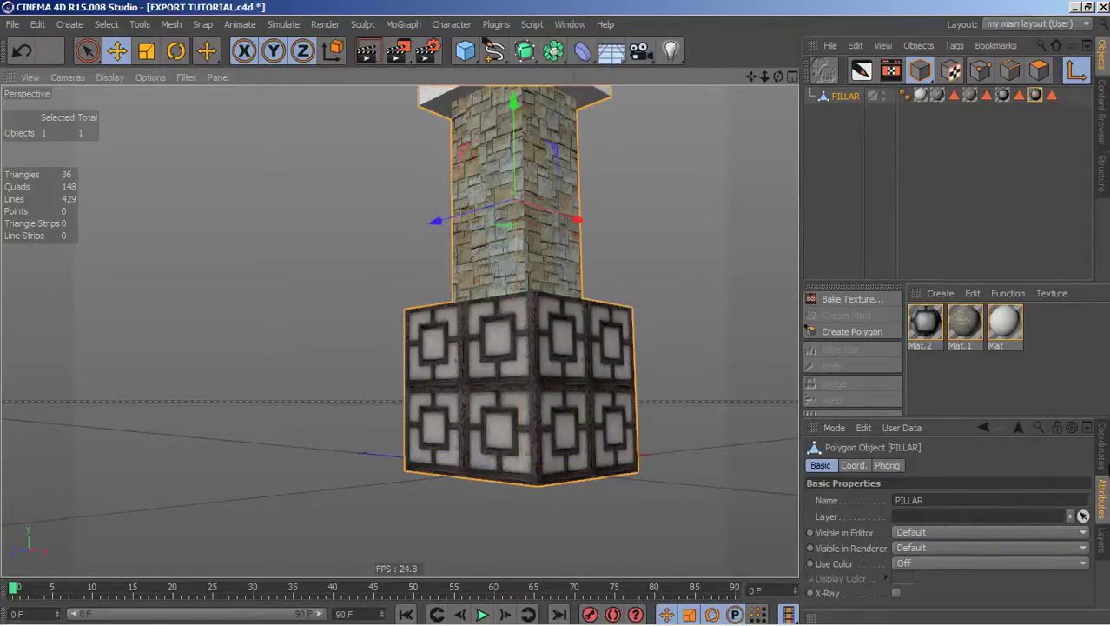
Set the Y position of the PILLAR object's axis to 0 cm and turn off axis modification
click(1103, 443)
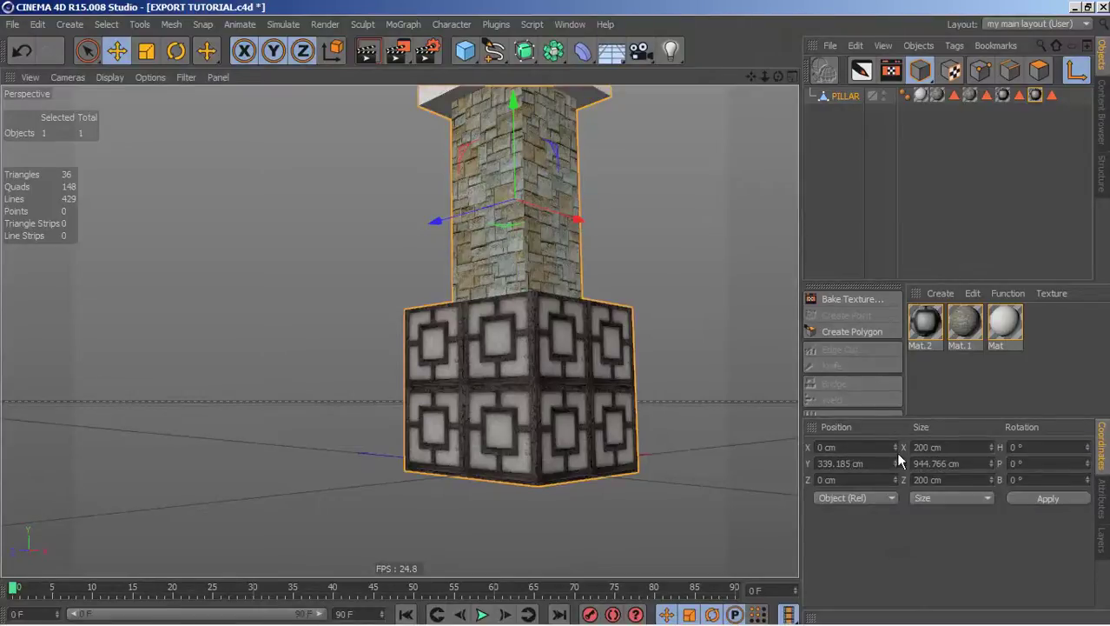
double_click(856, 463)
text(0)
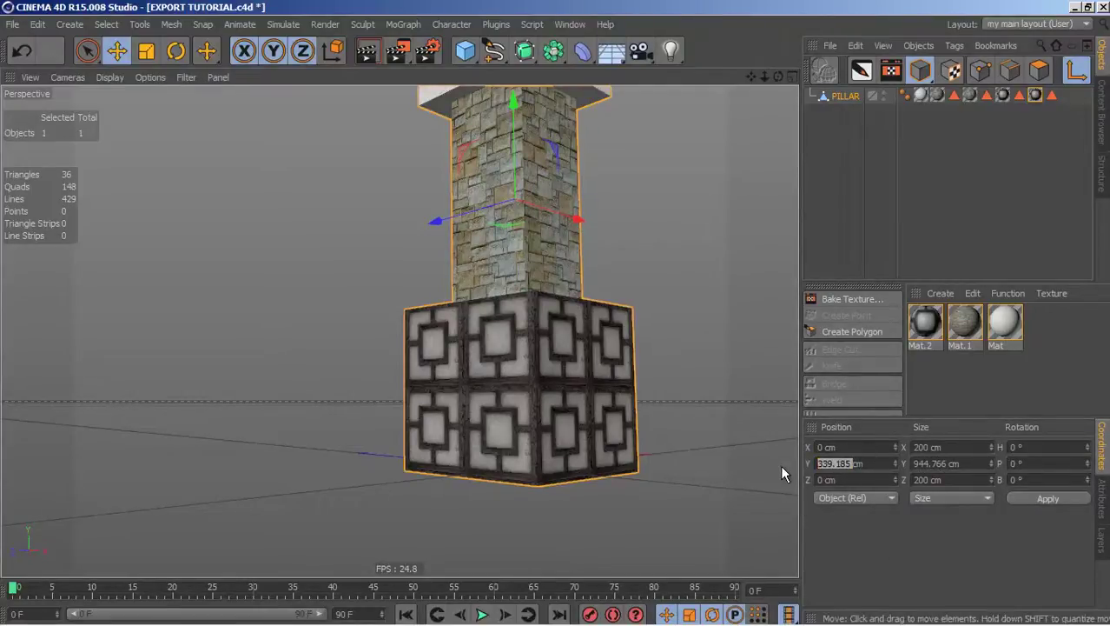
key(Return)
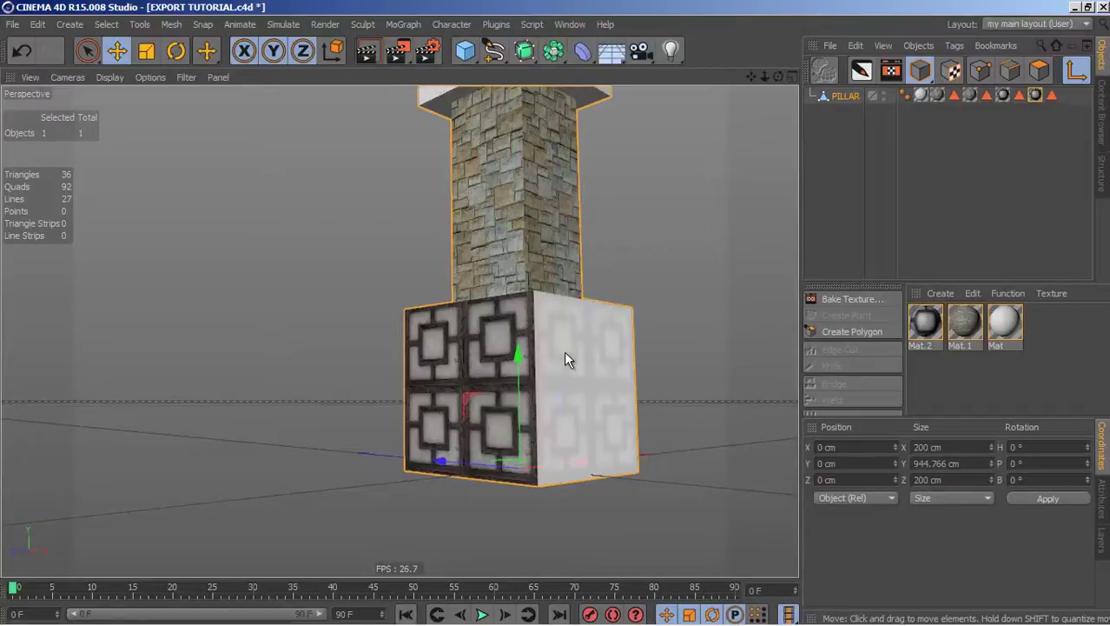
alt+drag(564, 350, 528, 300)
scroll(527, 286, down, 3)
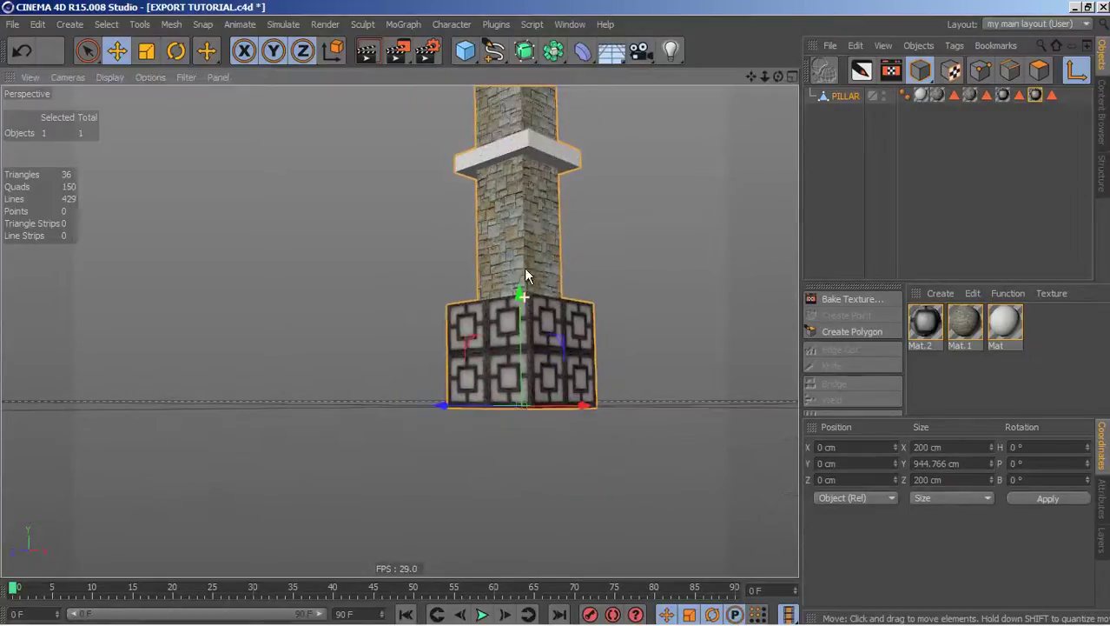
scroll(547, 209, up, 3)
drag(751, 76, 522, 417)
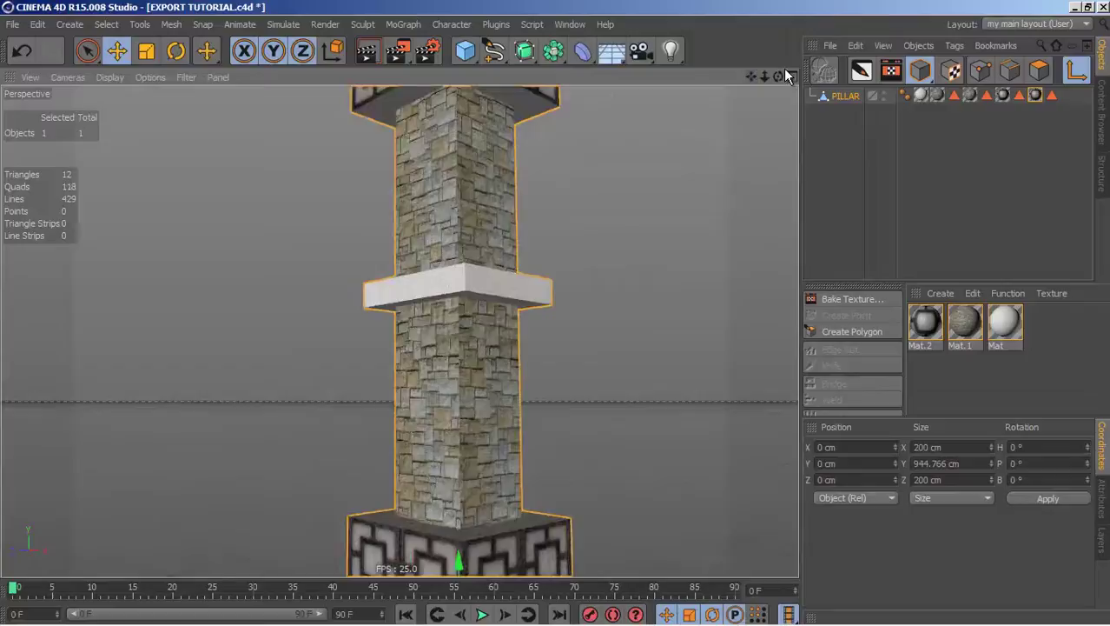
click(12, 24)
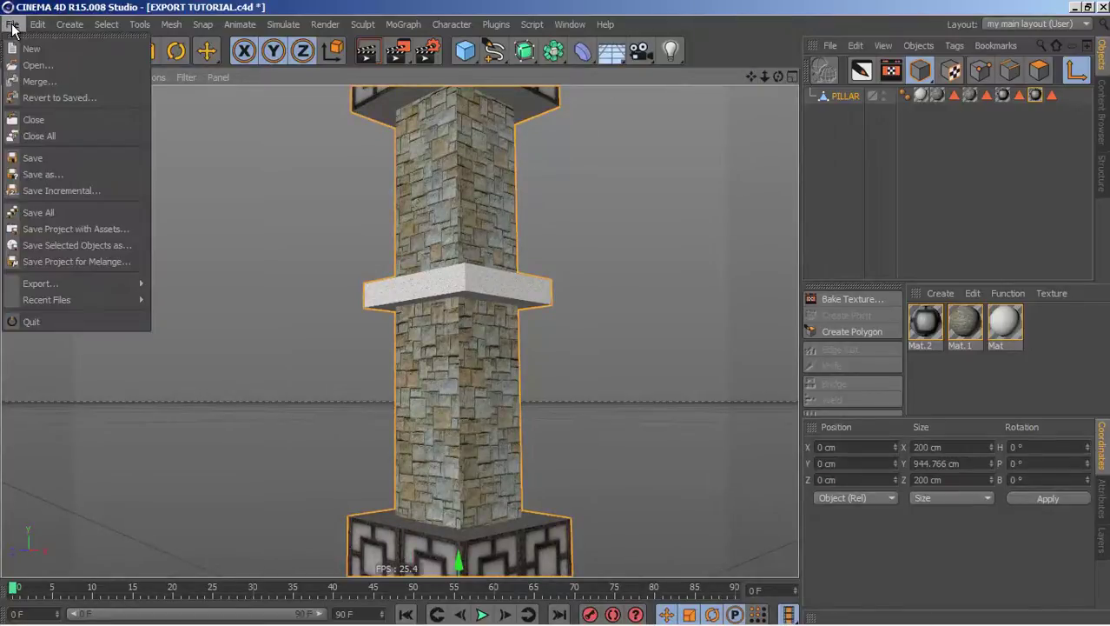
mouse_move(116, 287)
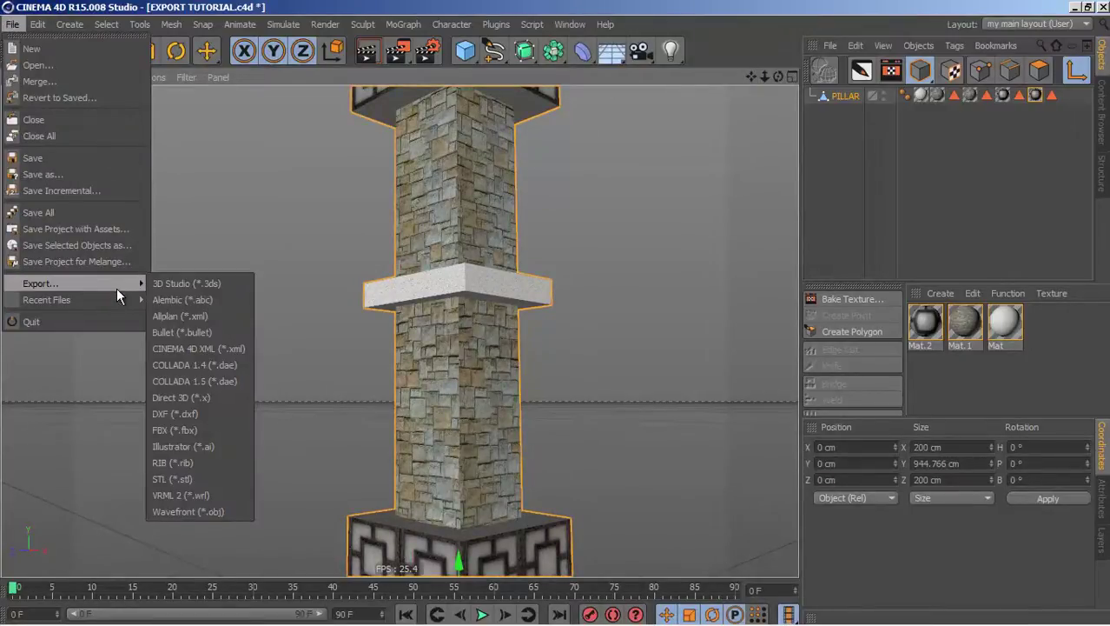
click(1075, 72)
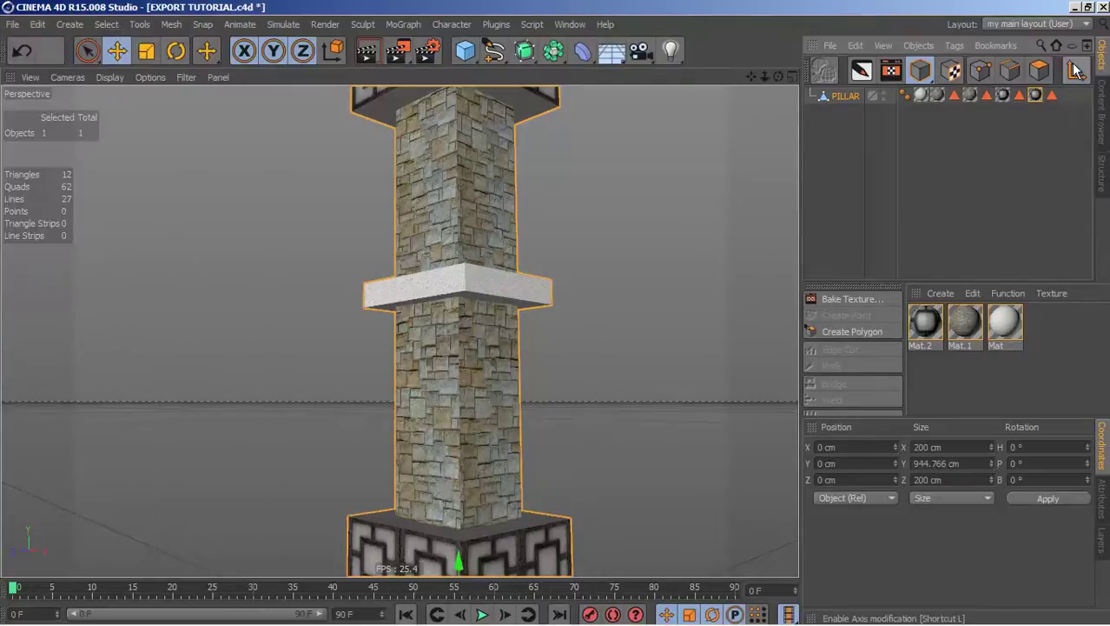
Export the scene as COLLADA 1.4 to the Desktop as EXPORT TUTORIAL.dae, replacing the existing file and accepting the export options
click(12, 25)
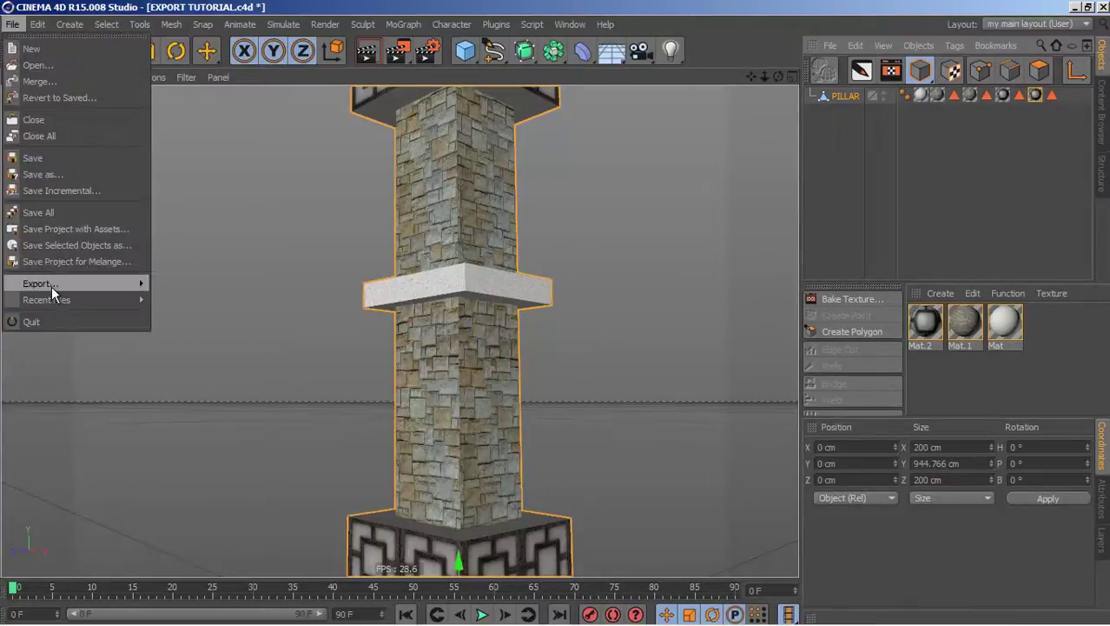
mouse_move(51, 286)
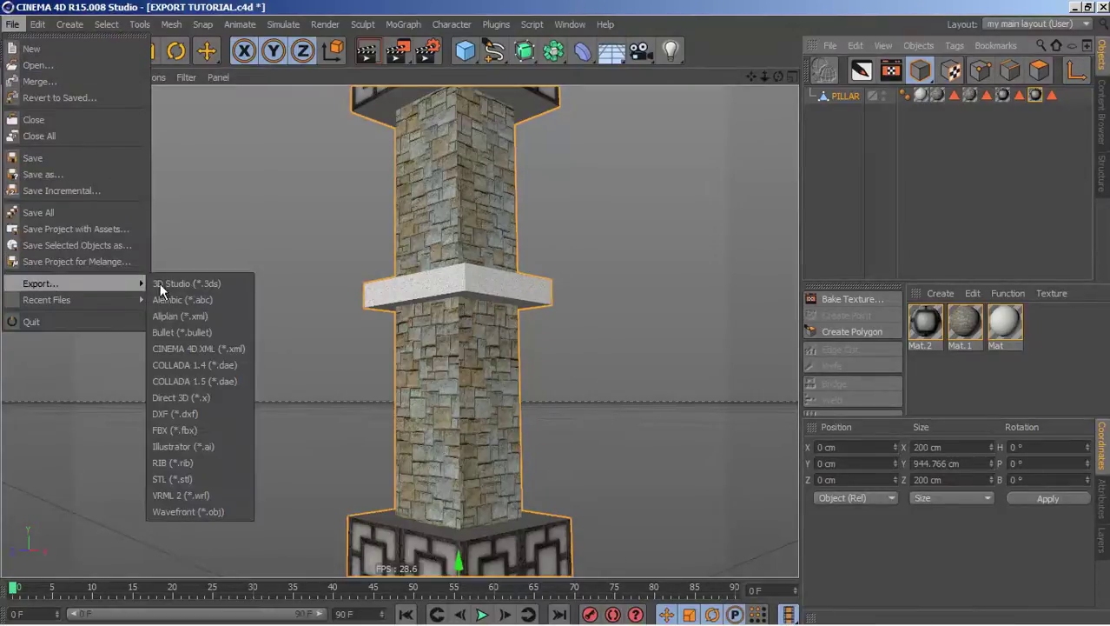
click(228, 367)
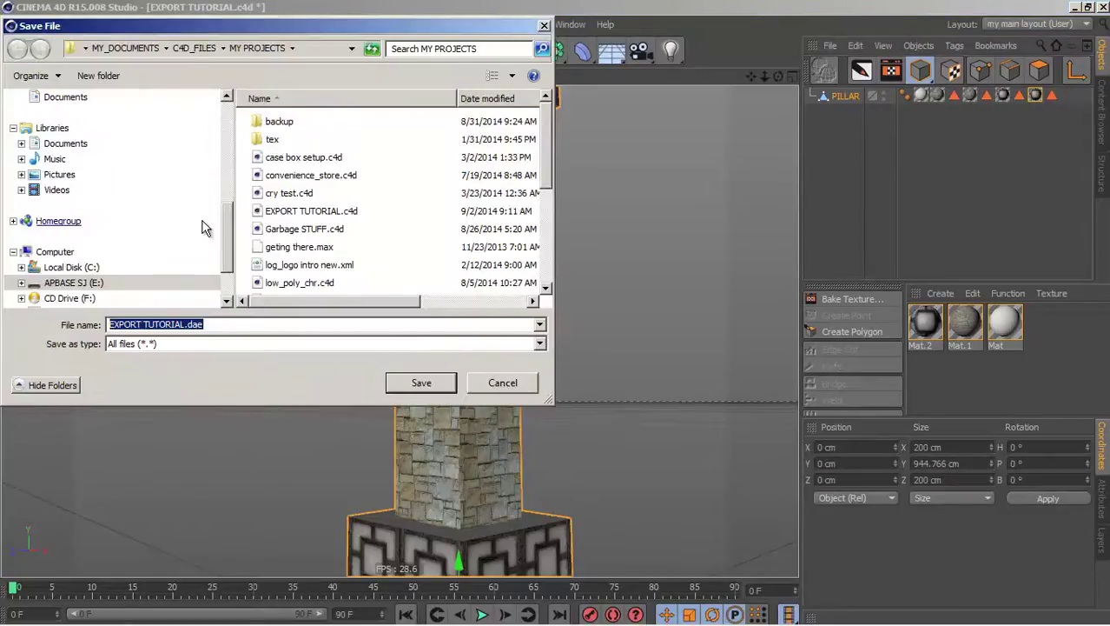
drag(226, 219, 226, 109)
click(184, 119)
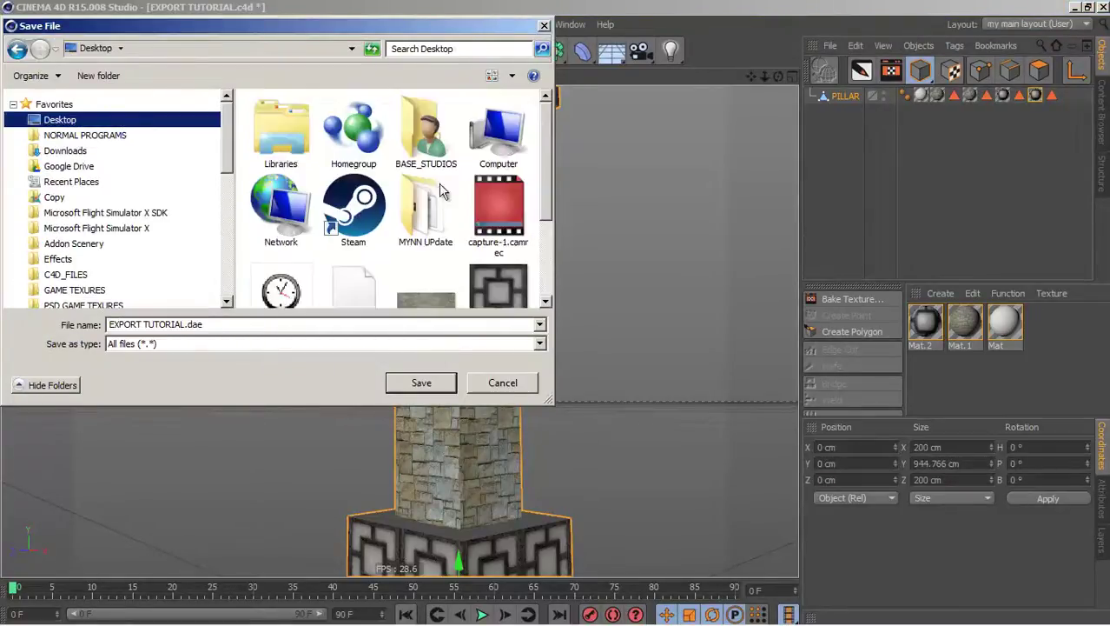
scroll(399, 205, down, 2)
click(377, 158)
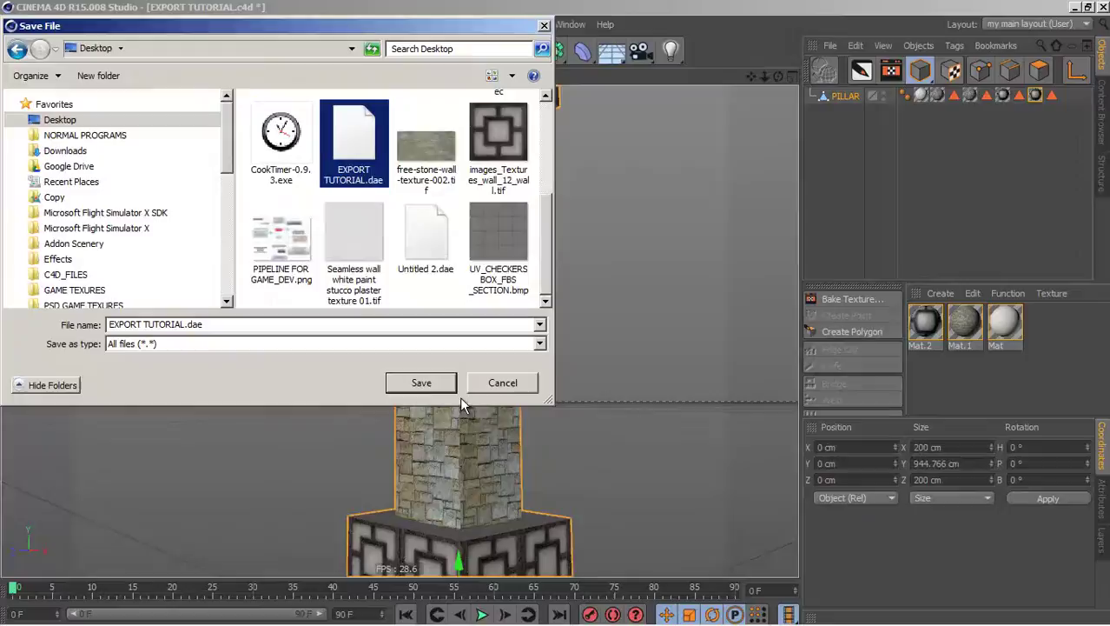
click(432, 385)
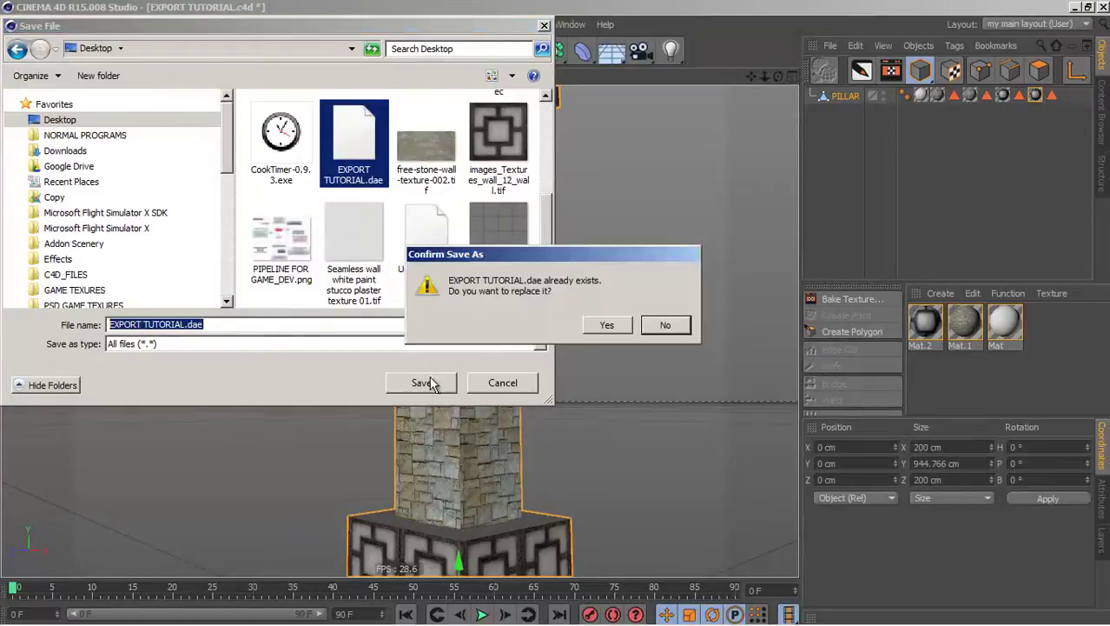
click(631, 324)
click(600, 460)
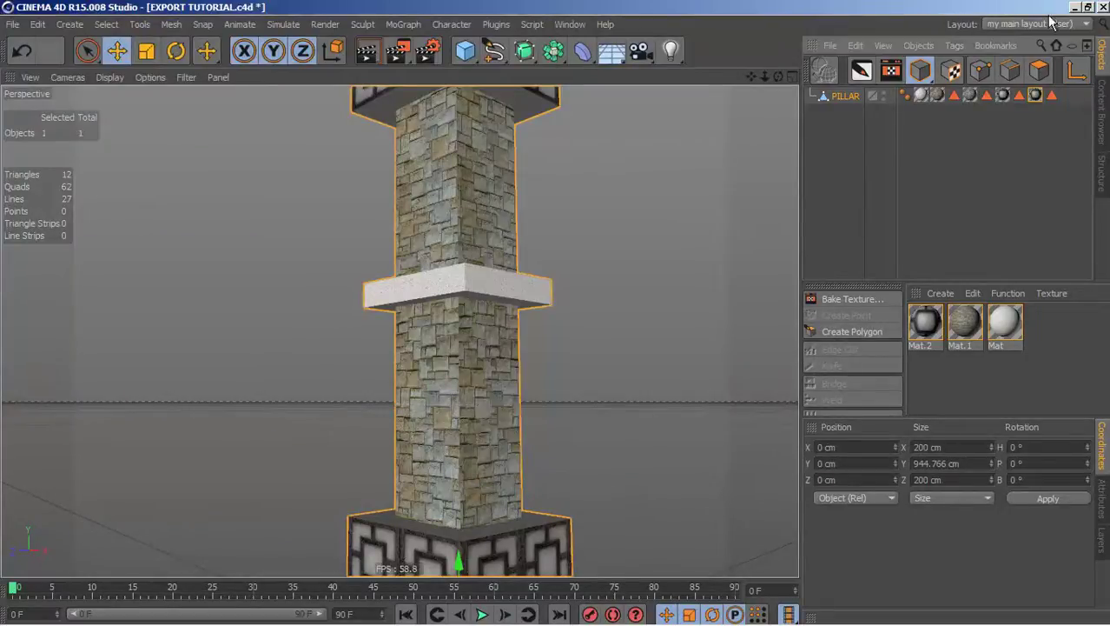
Quit CINEMA 4D without saving the project changes and switch to SketchUp
click(1102, 7)
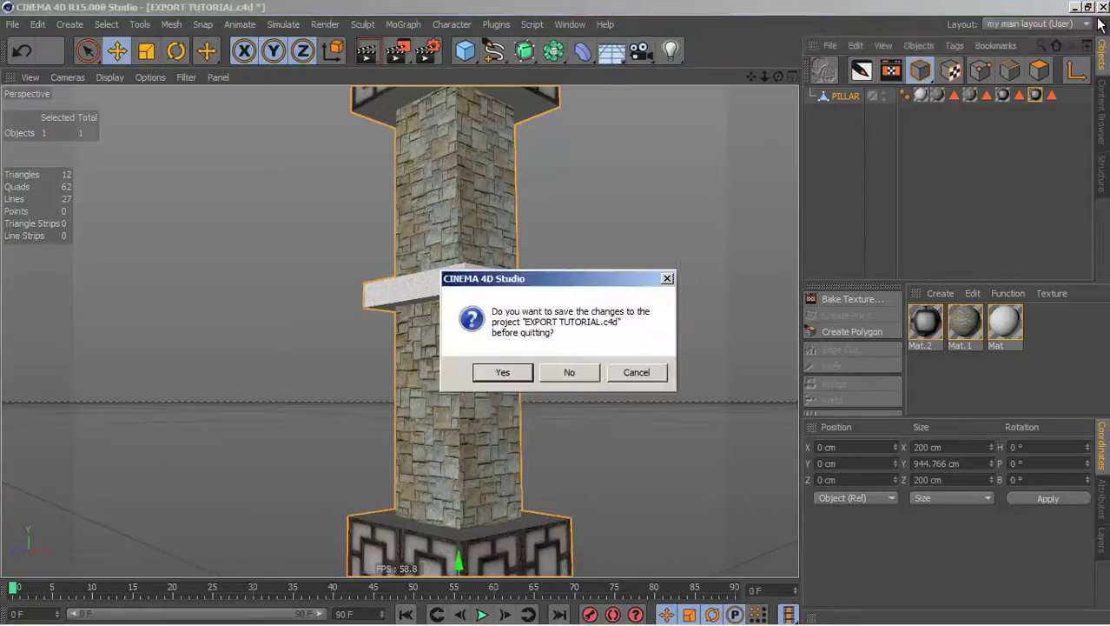
click(569, 373)
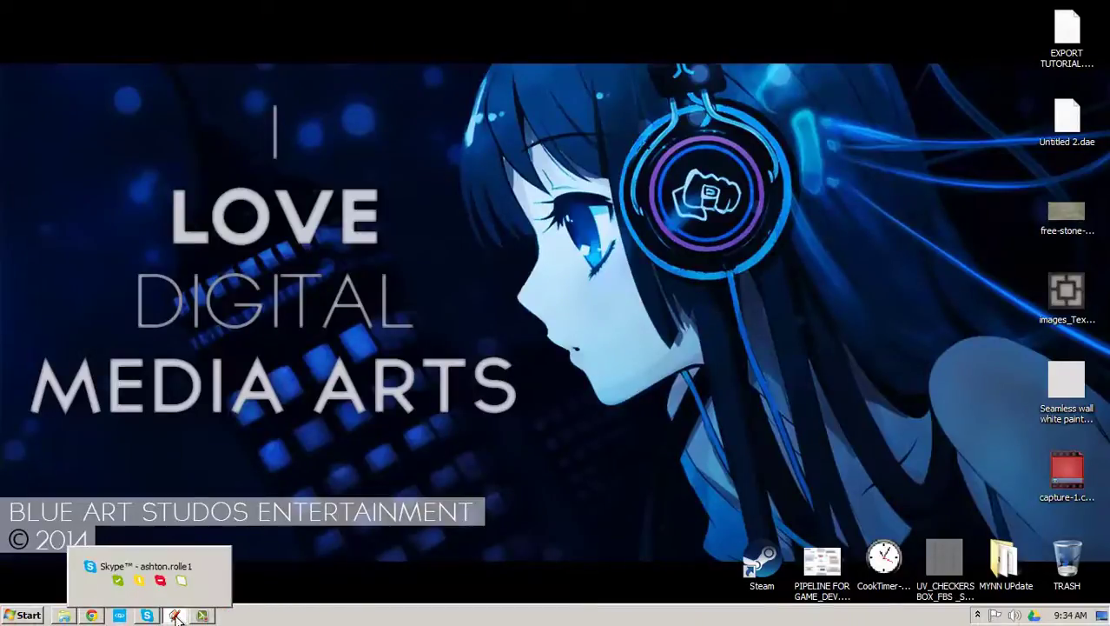
click(175, 616)
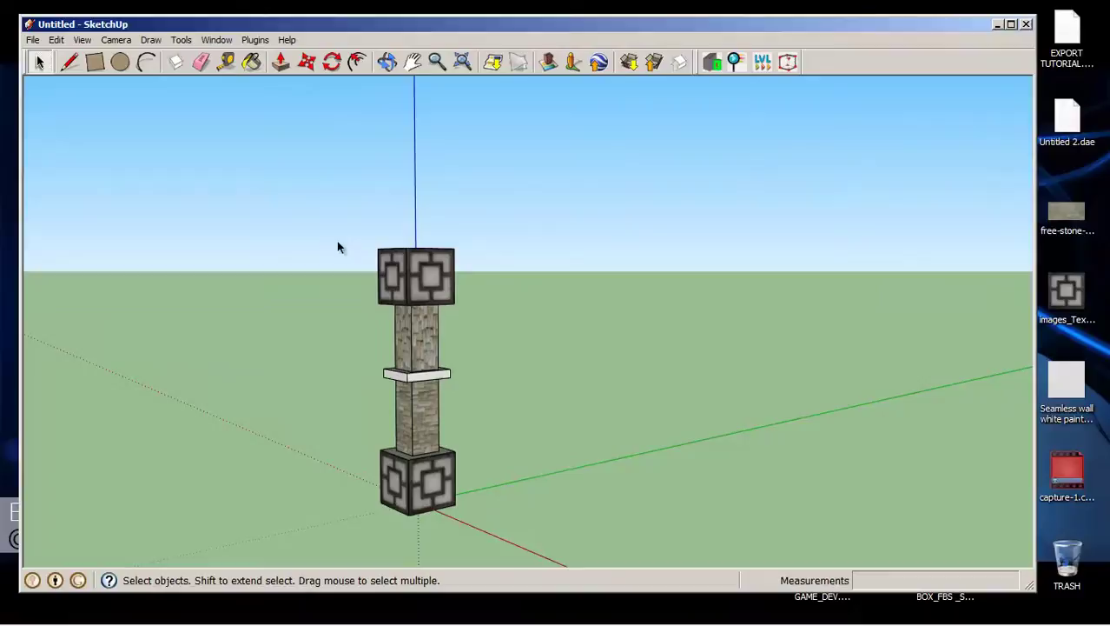
Delete the entire old pillar from the SketchUp model
middle_drag(368, 311, 375, 375)
drag(277, 228, 576, 546)
key(Delete)
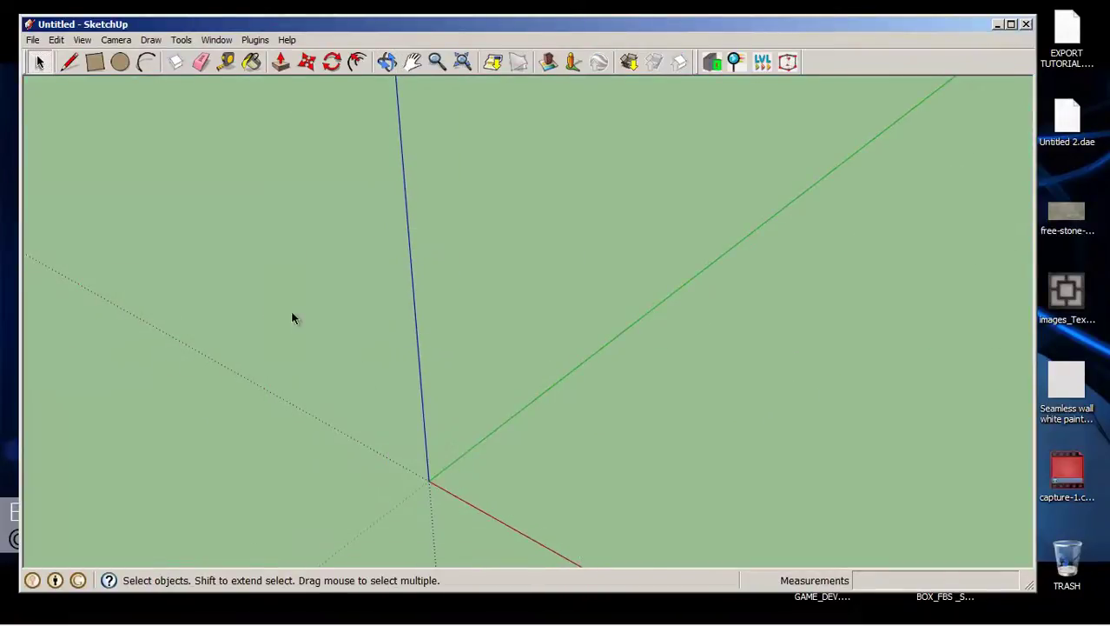
Import the COLLADA file EXPORT TUTORIAL.dae from the Desktop into the empty model
scroll(293, 315, down, 2)
click(34, 40)
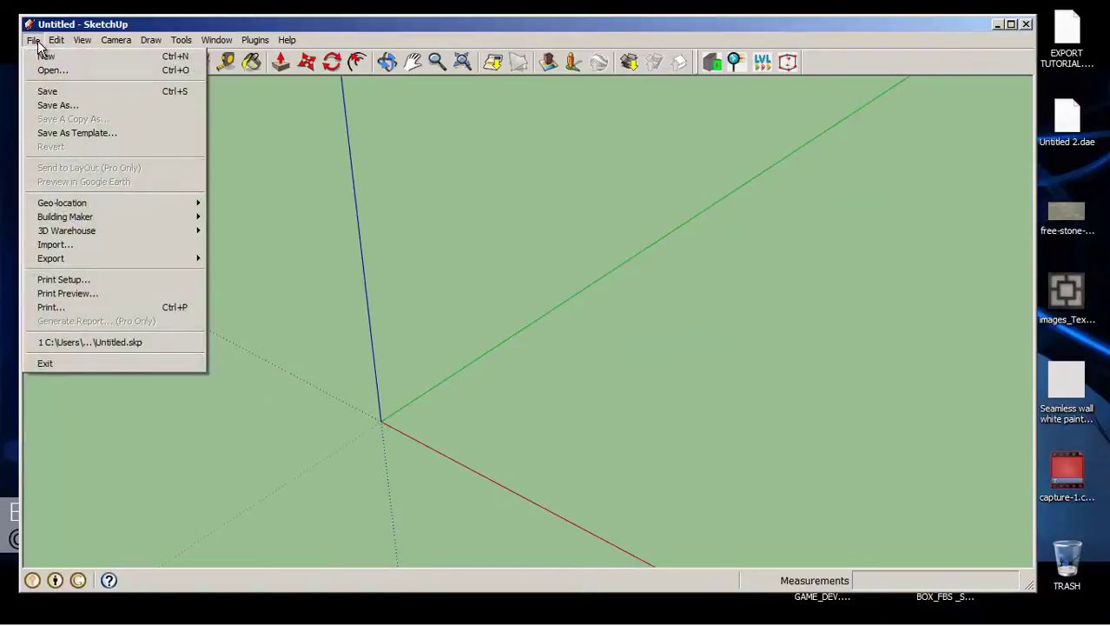
click(52, 246)
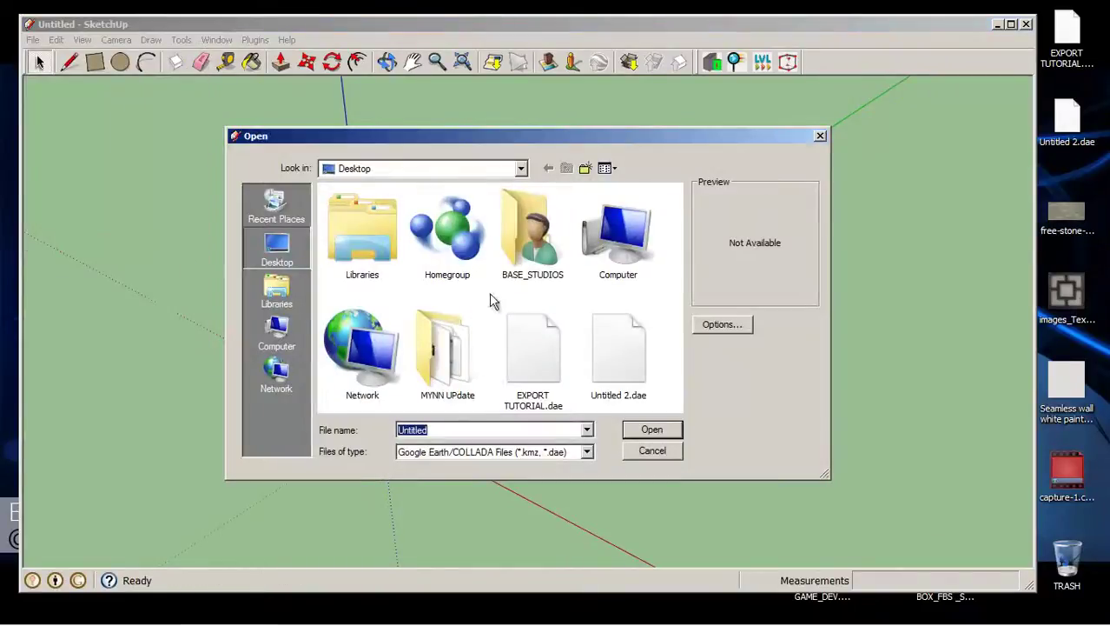
click(526, 350)
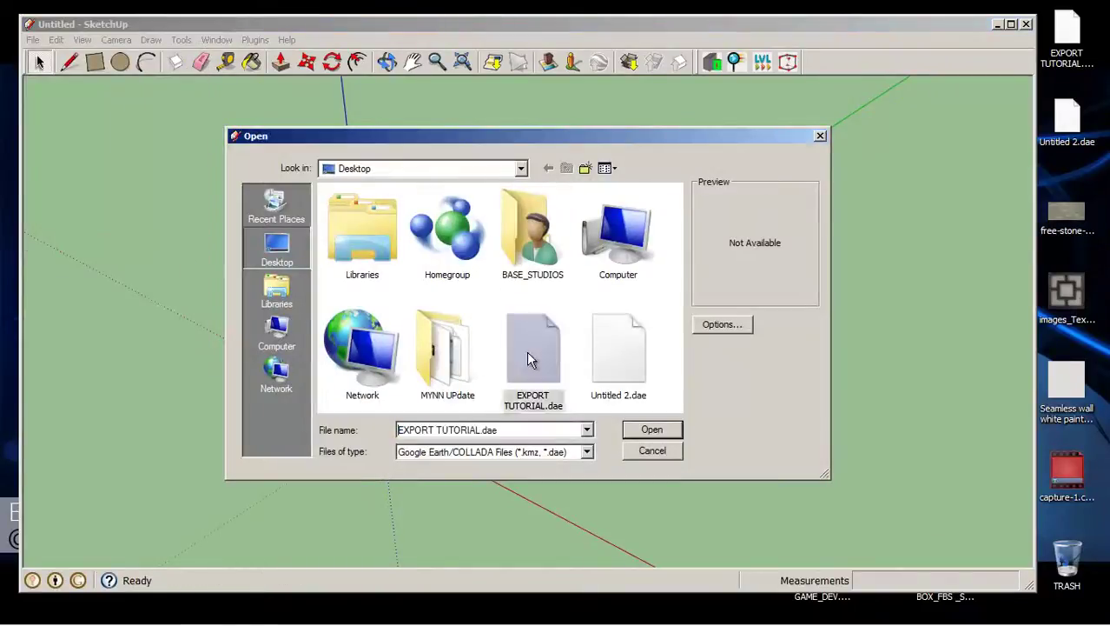
click(650, 430)
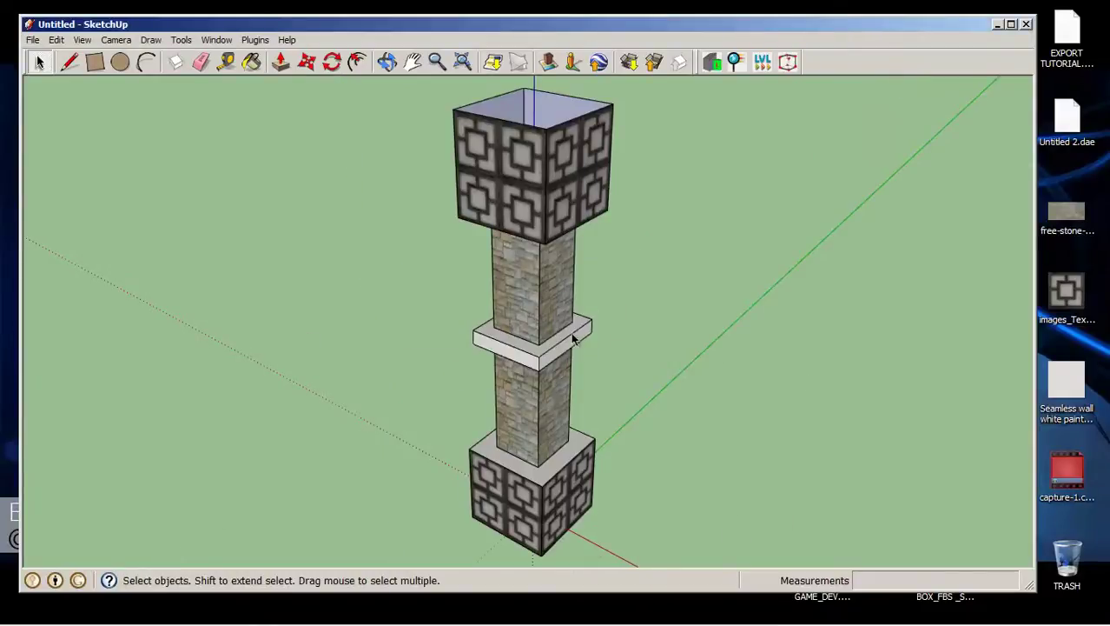
Inspect the imported pillar's textures up close and from several sides, and select the whole pillar
middle_drag(572, 339, 607, 348)
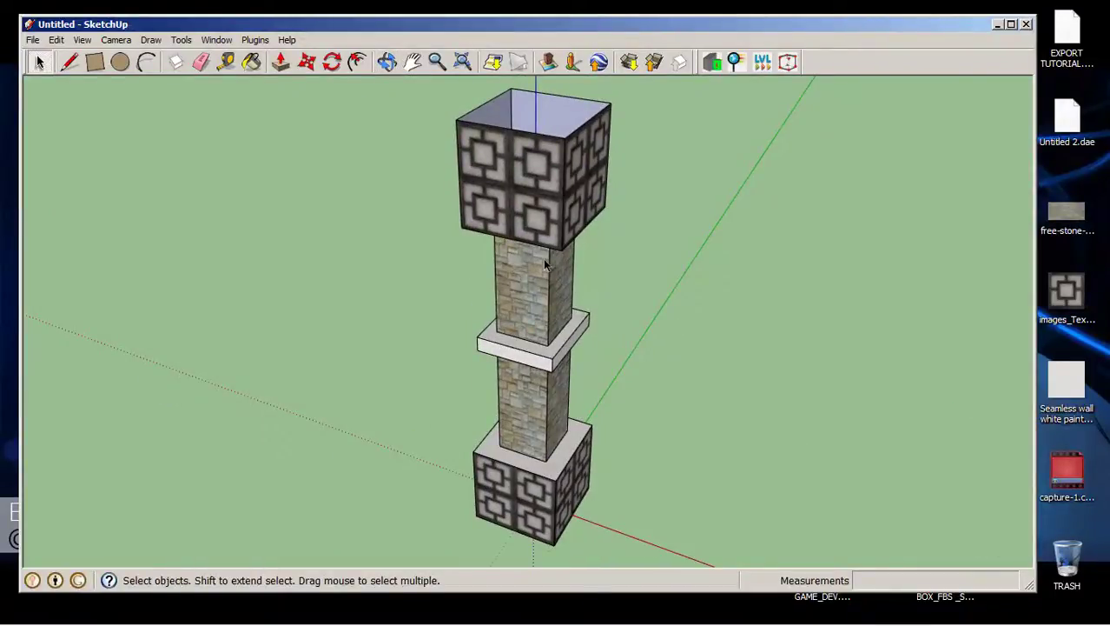
middle_drag(508, 459, 627, 325)
scroll(504, 402, up, 5)
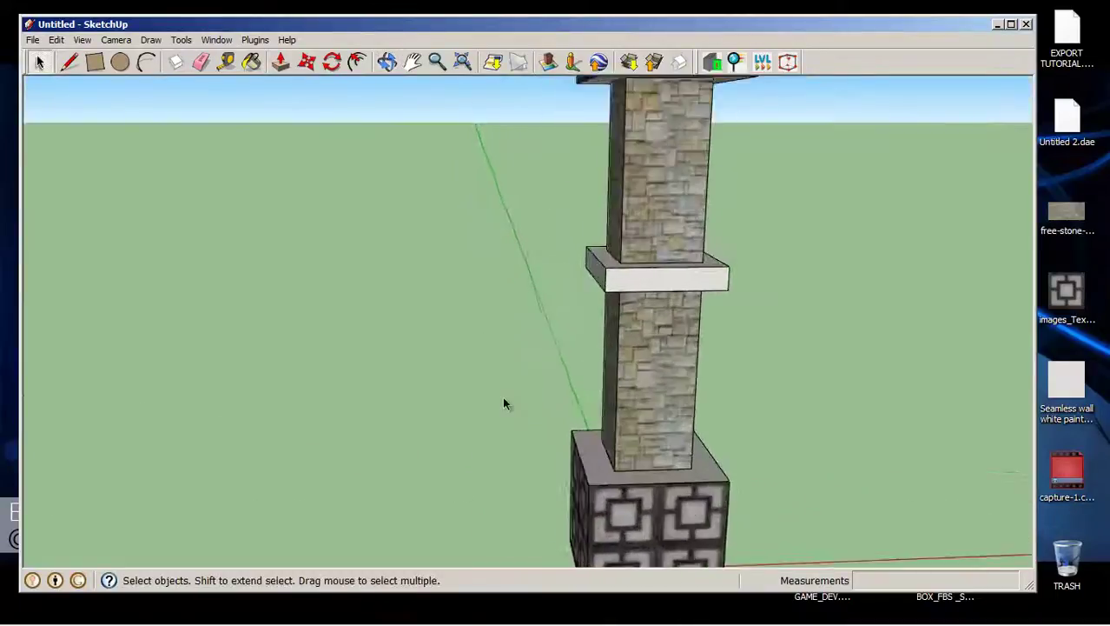
scroll(504, 402, down, 5)
middle_drag(504, 402, 425, 348)
scroll(345, 365, down, 3)
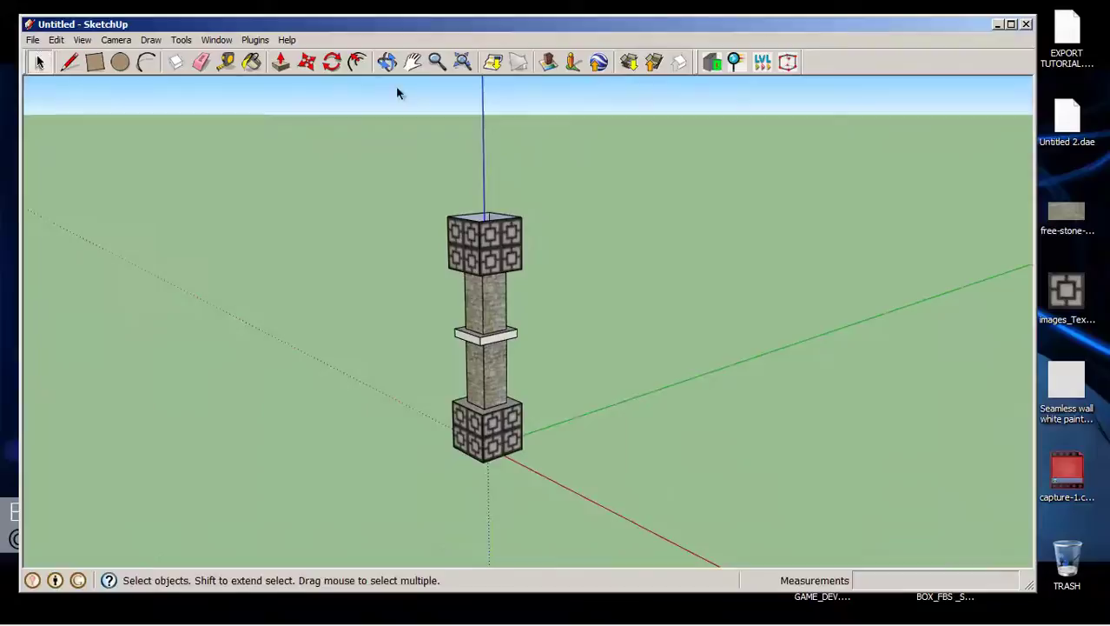
mouse_move(370, 176)
mouse_down()
mouse_move(582, 389)
mouse_move(655, 567)
mouse_move(614, 519)
mouse_up()
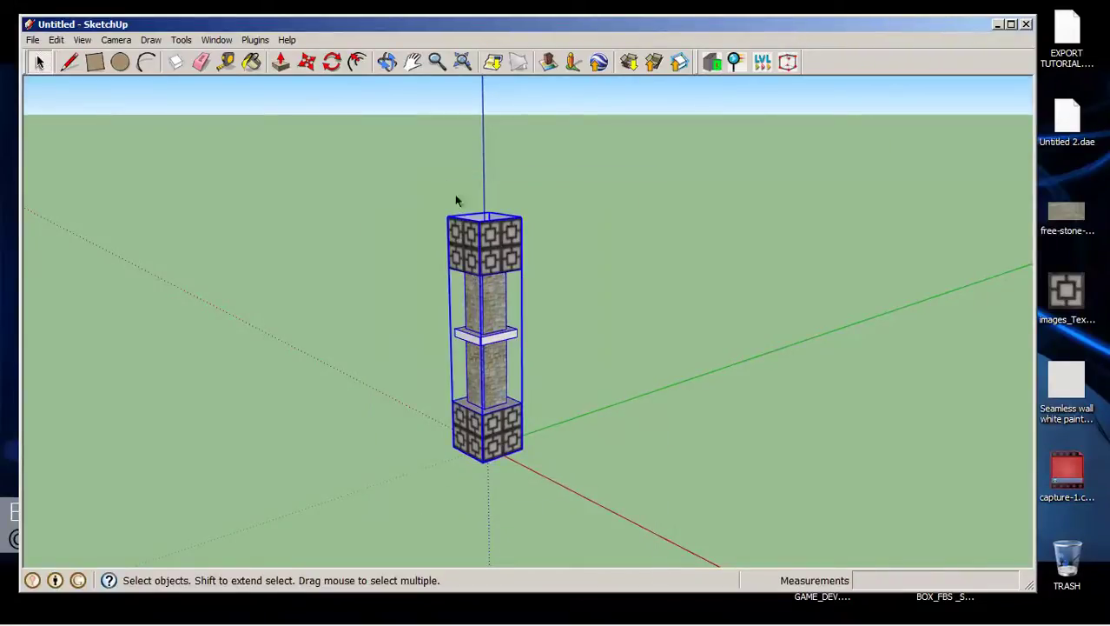
Open the imported pillar component for editing and turn all its geometry into a component with the name and description Tutorial_pillar
right_click(489, 293)
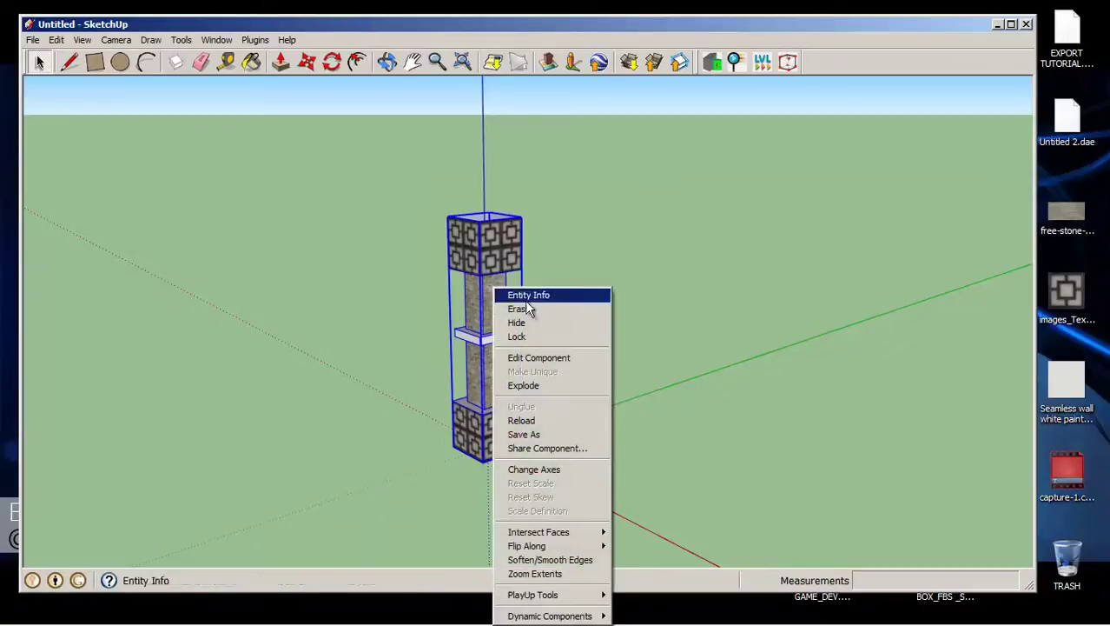
click(522, 358)
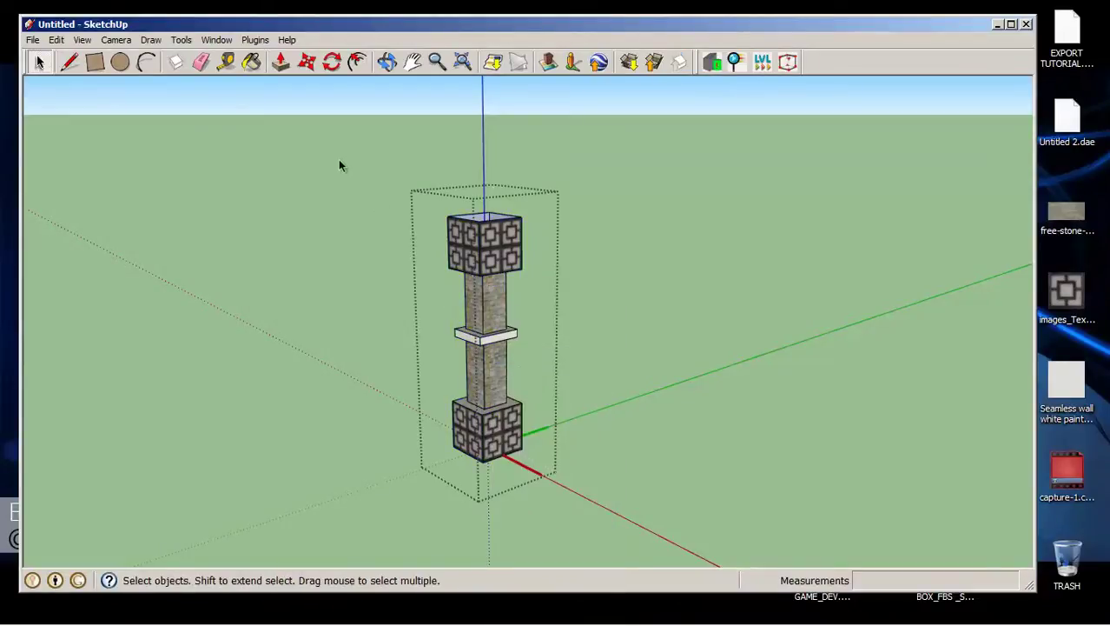
drag(339, 165, 708, 565)
right_click(497, 298)
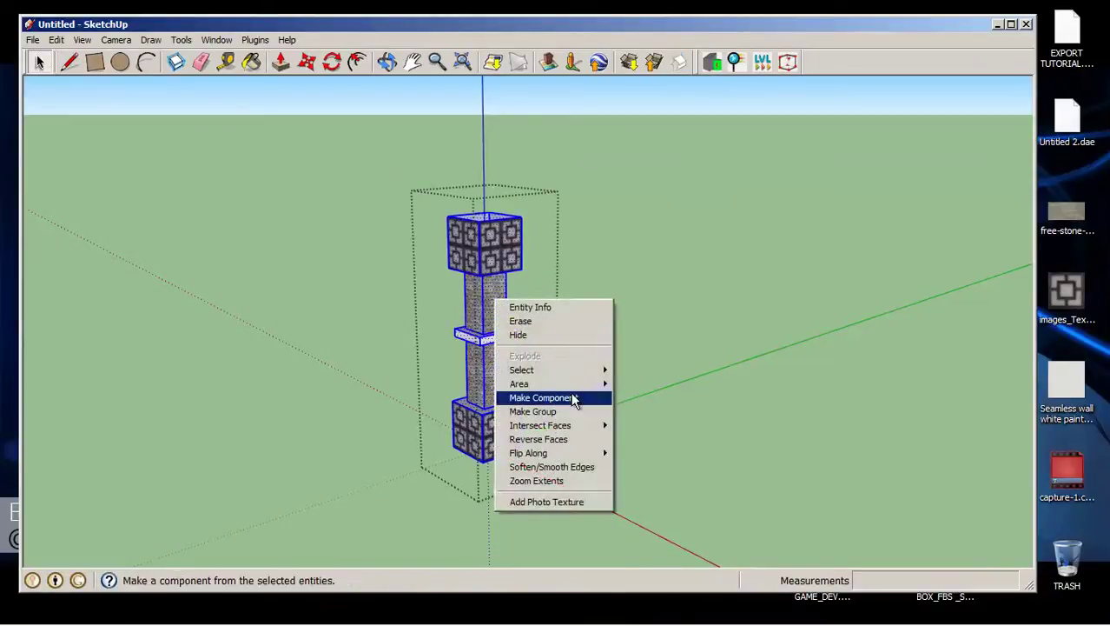
click(573, 399)
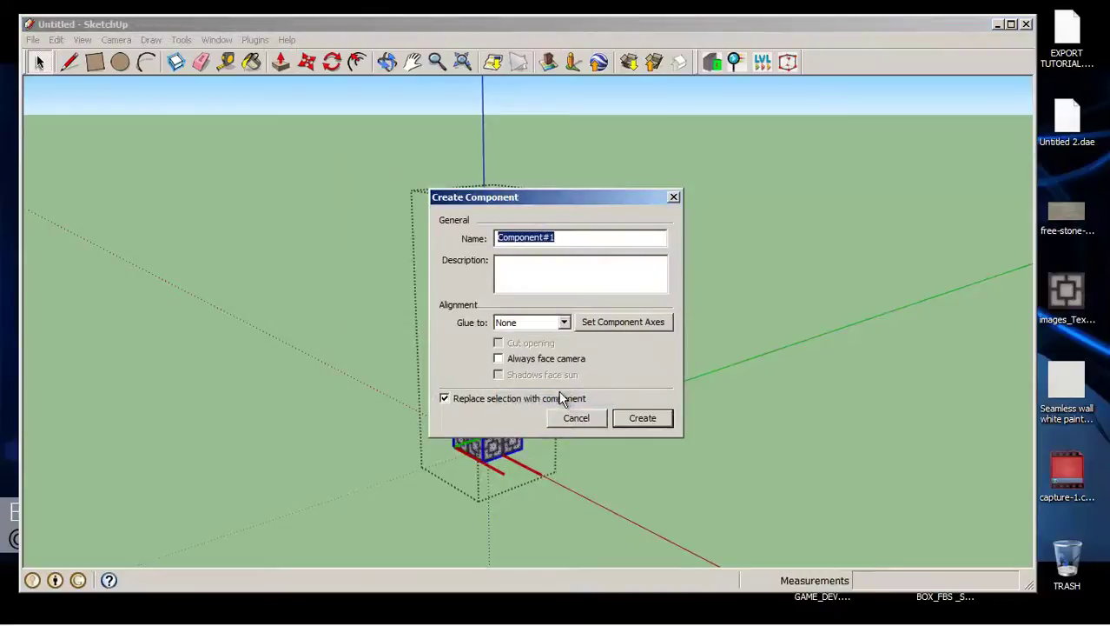
right_click(577, 239)
click(605, 297)
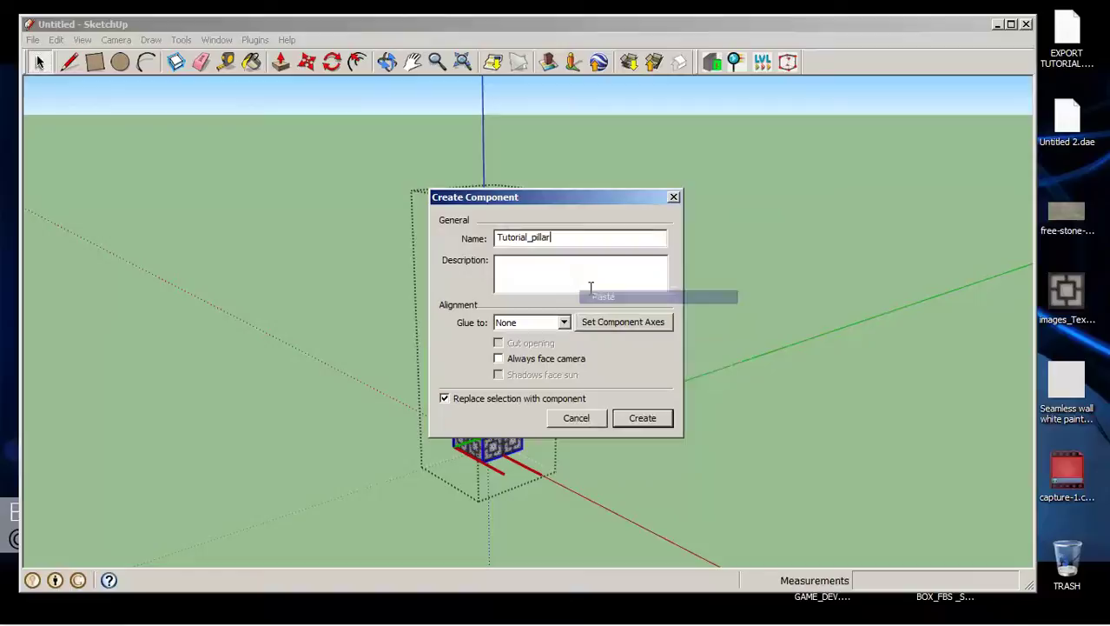
right_click(553, 269)
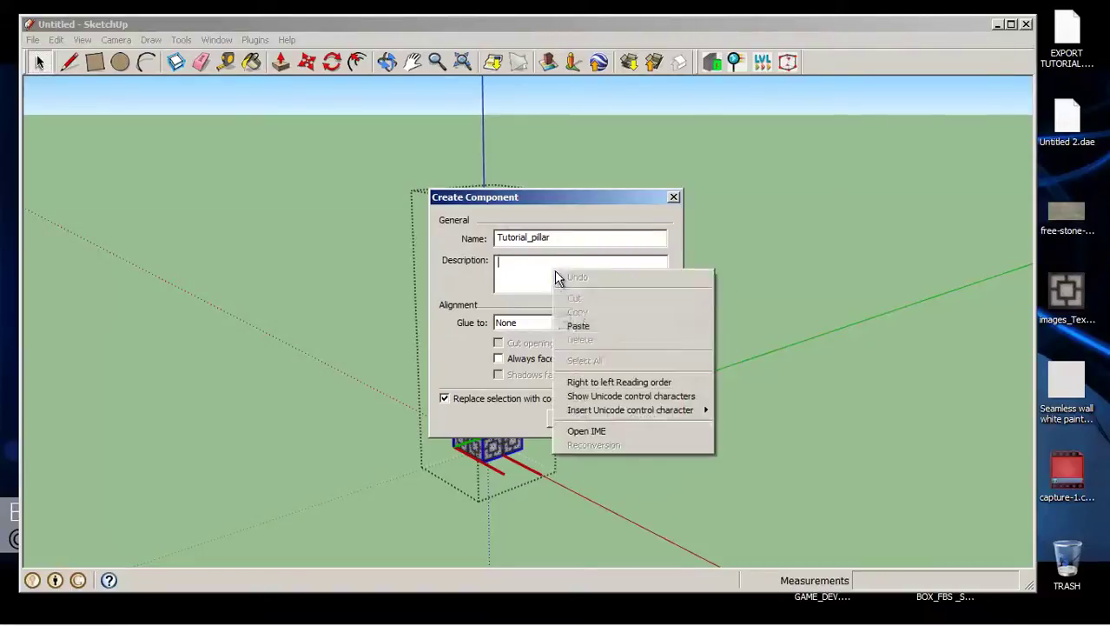
click(569, 325)
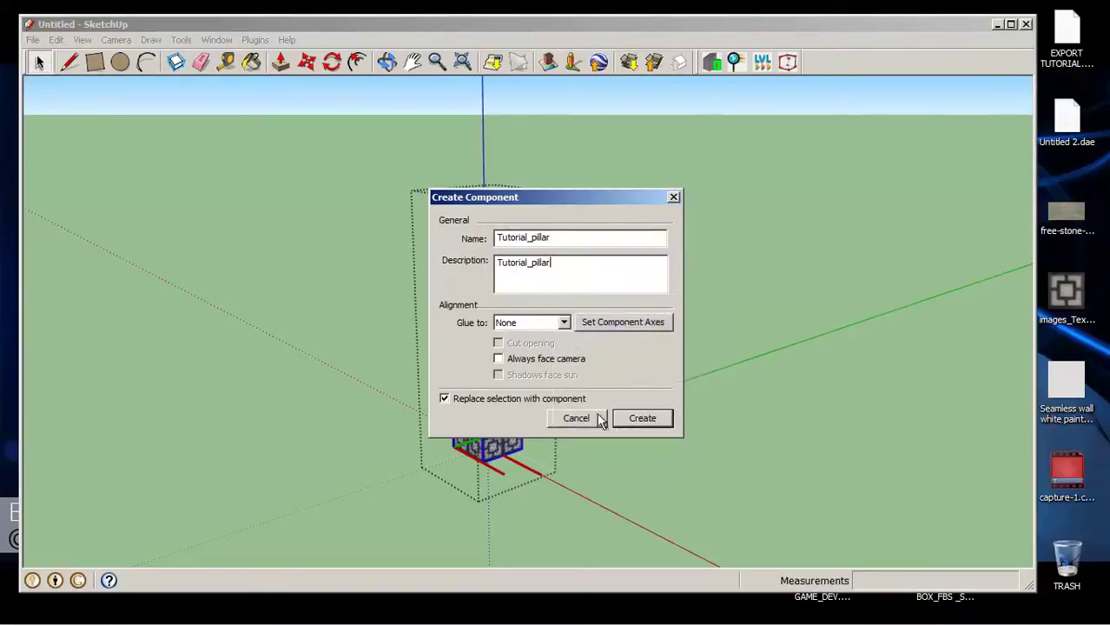
click(642, 417)
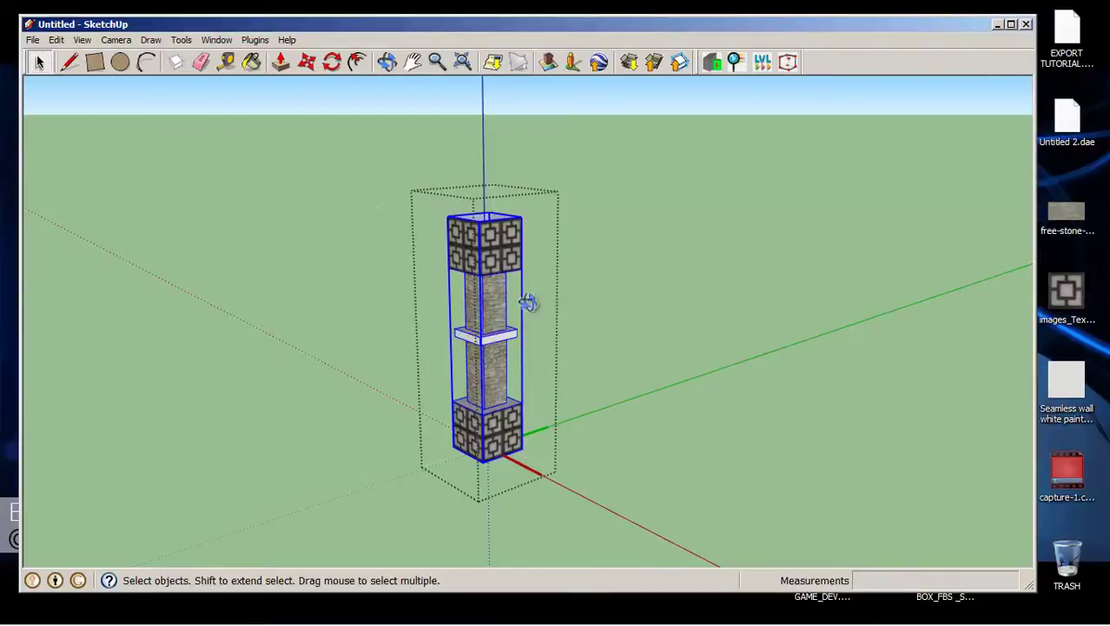
Examine the stone and square-pattern textures on the pillar's shaft and base up close and from different angles
mouse_move(528, 303)
middle_down()
mouse_move(439, 195)
mouse_move(640, 200)
mouse_move(514, 315)
middle_up()
scroll(514, 315, up, 6)
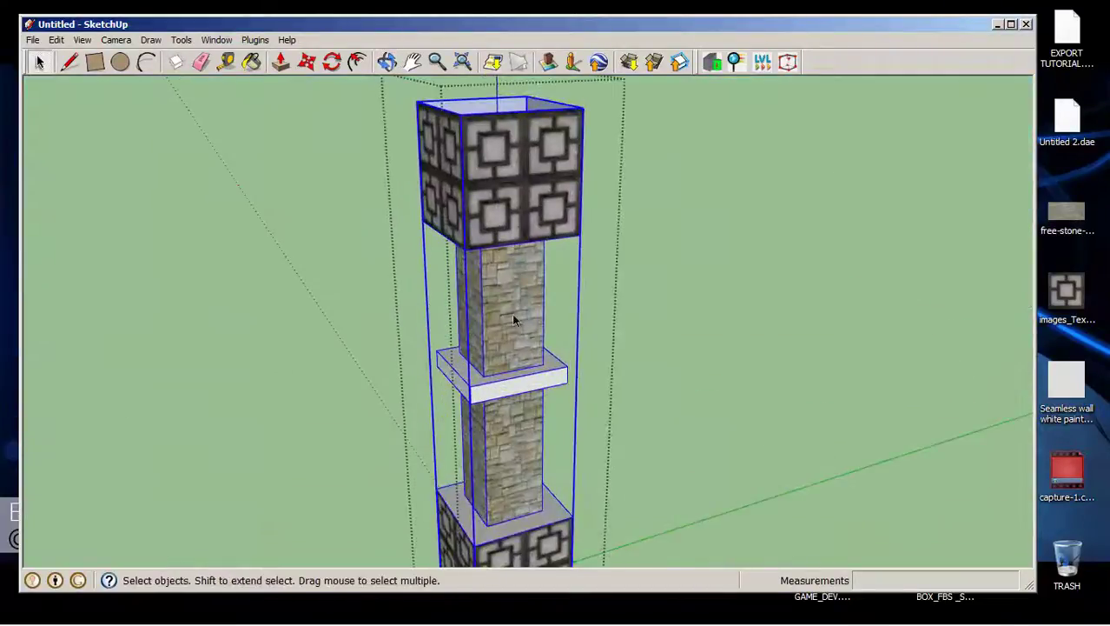
middle_drag(541, 354, 558, 286)
scroll(540, 354, down, 6)
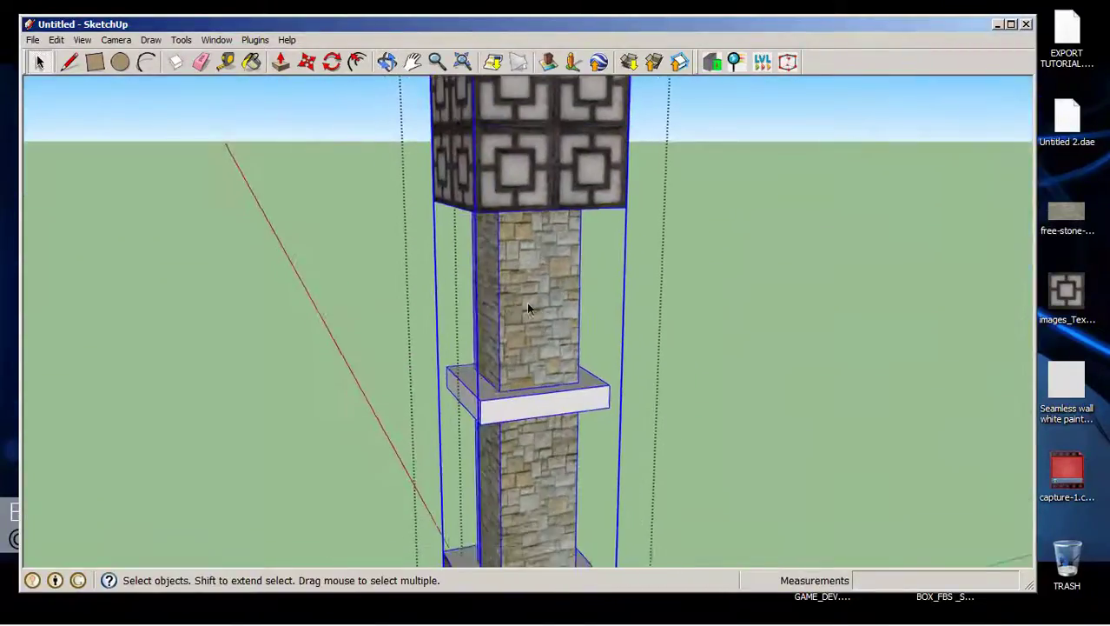
scroll(542, 458, up, 8)
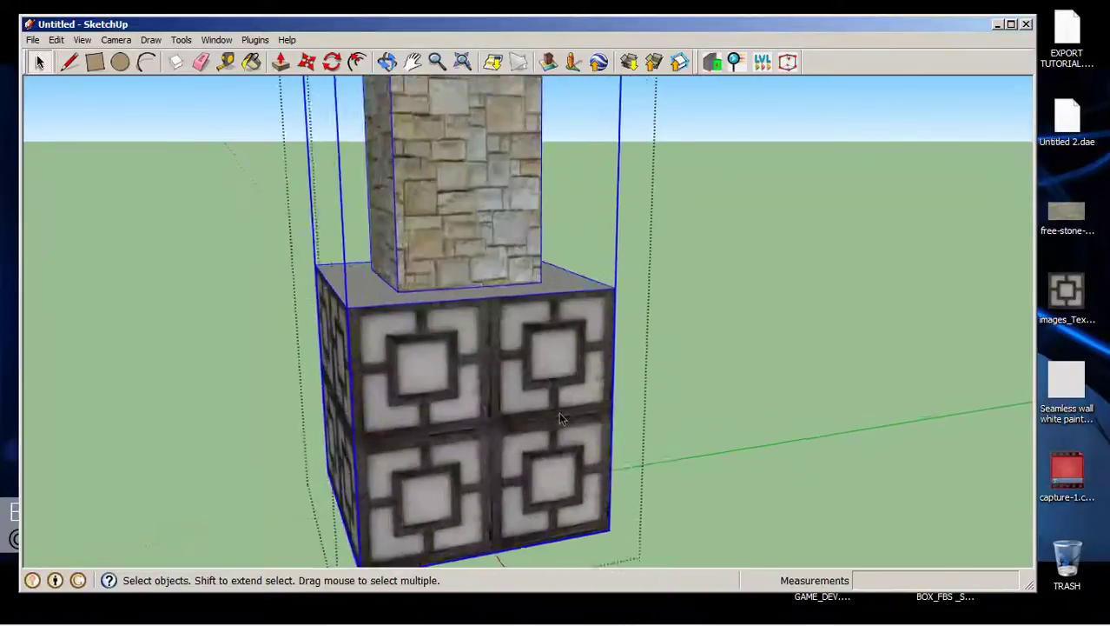
scroll(488, 330, down, 10)
middle_drag(434, 243, 553, 102)
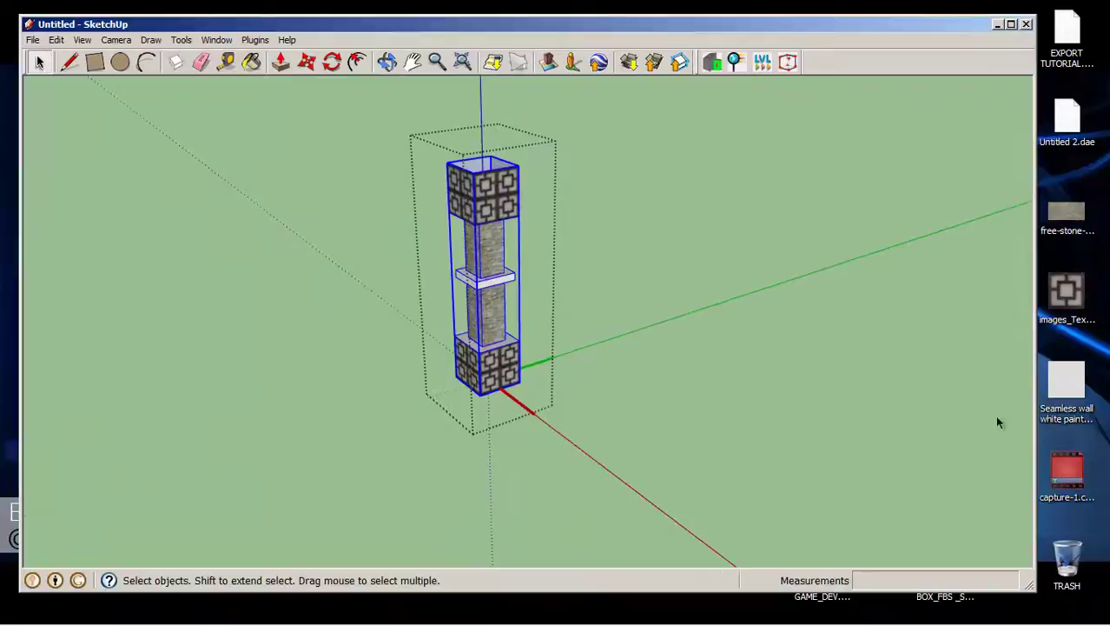
Open the PlayUp preferences for CryENGINE 3 and set each exported mesh to have its own material file
click(256, 40)
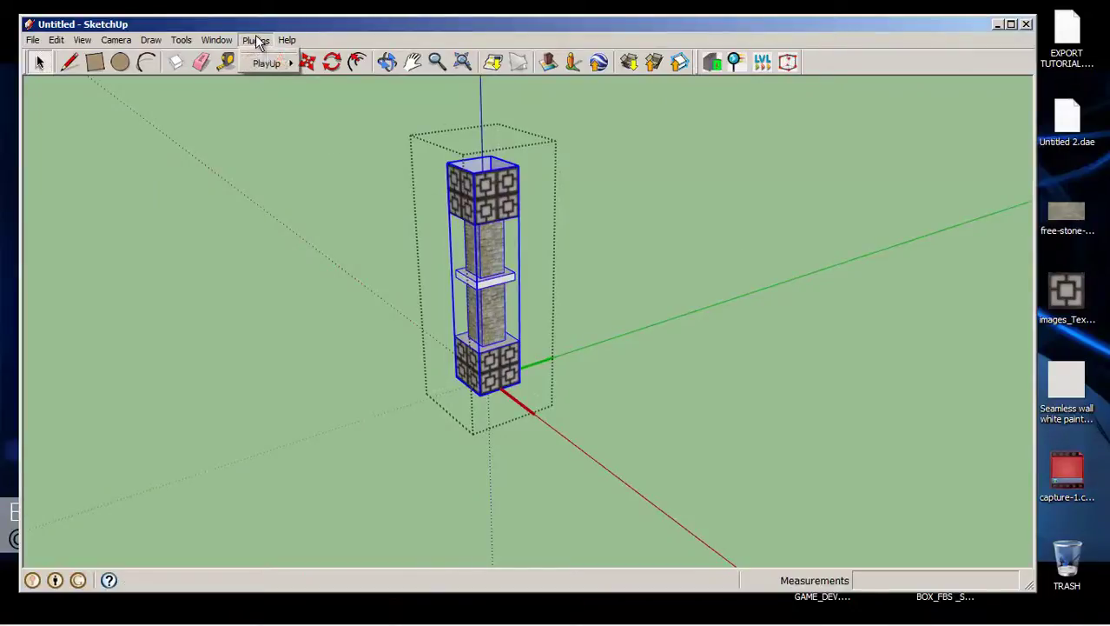
mouse_move(258, 63)
click(363, 66)
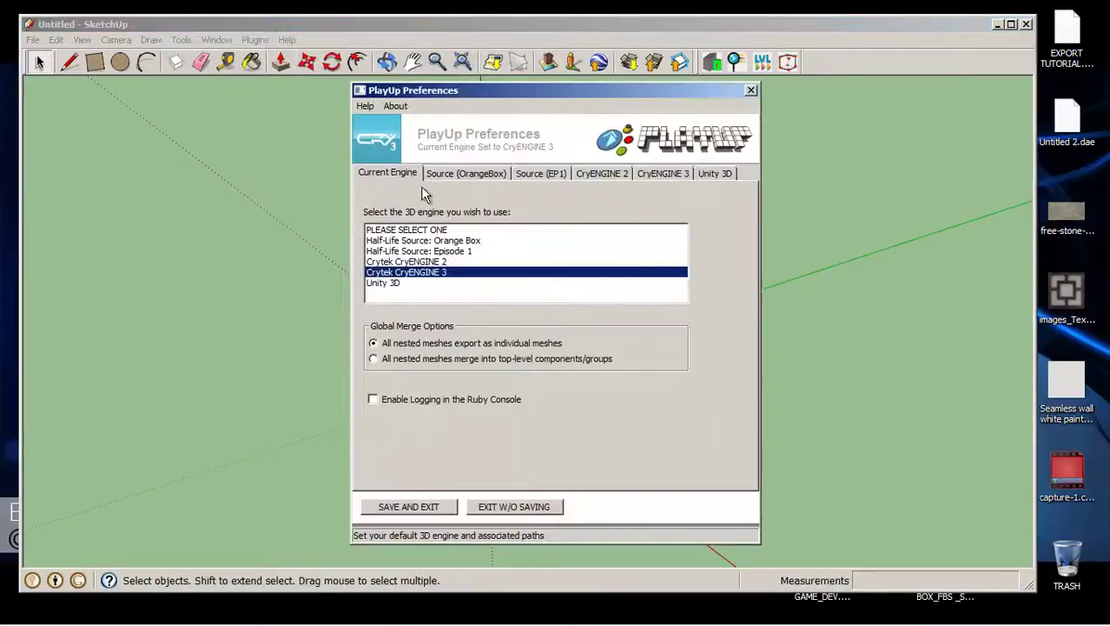
click(654, 173)
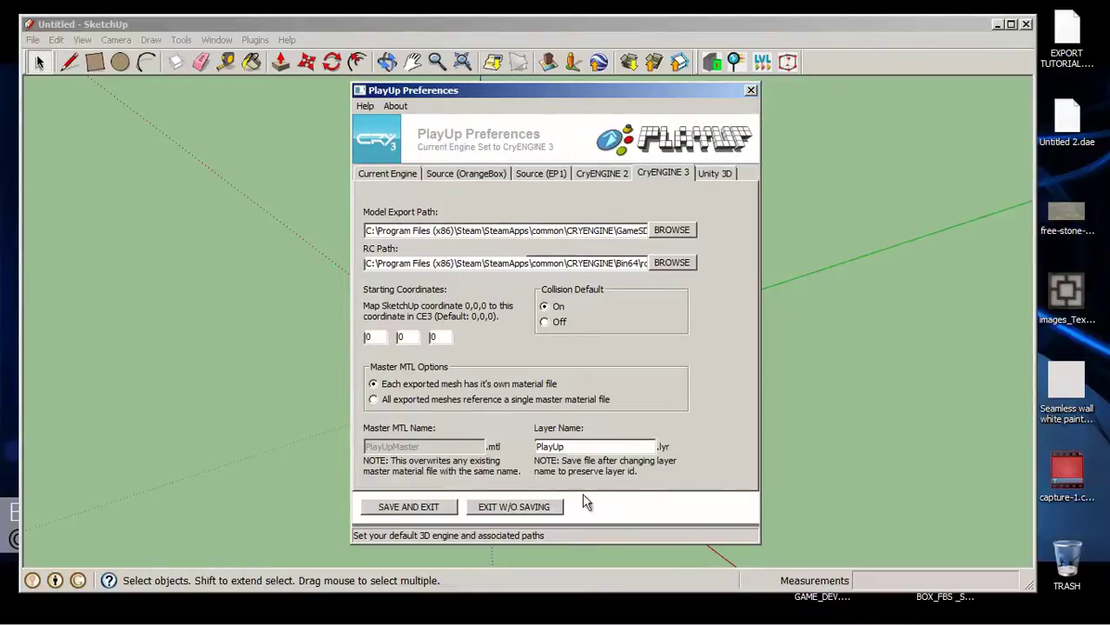
click(376, 400)
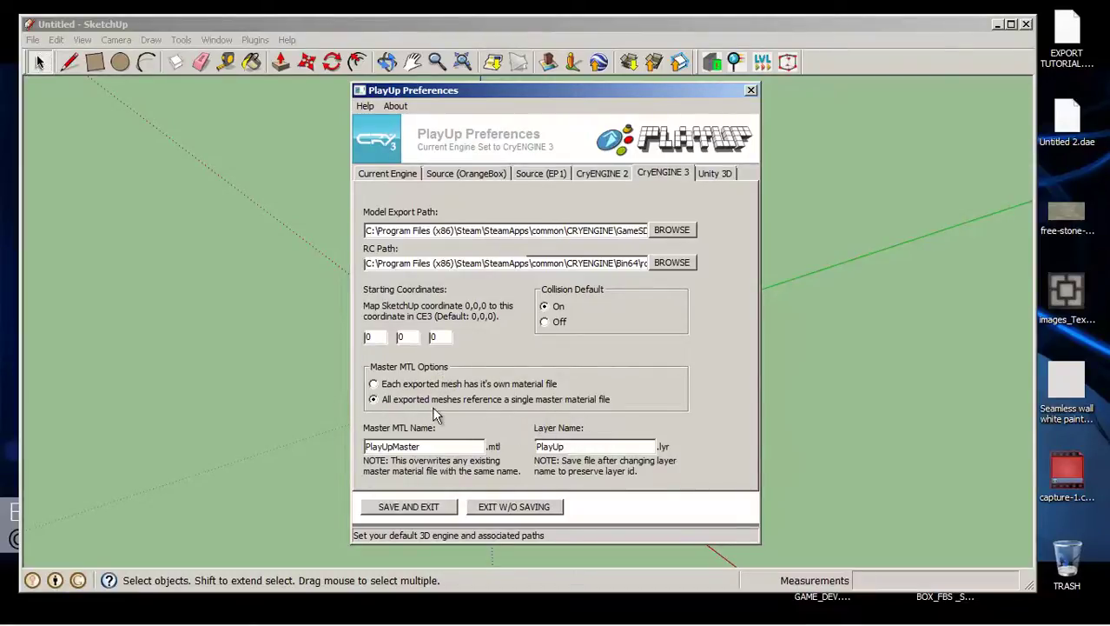
click(386, 385)
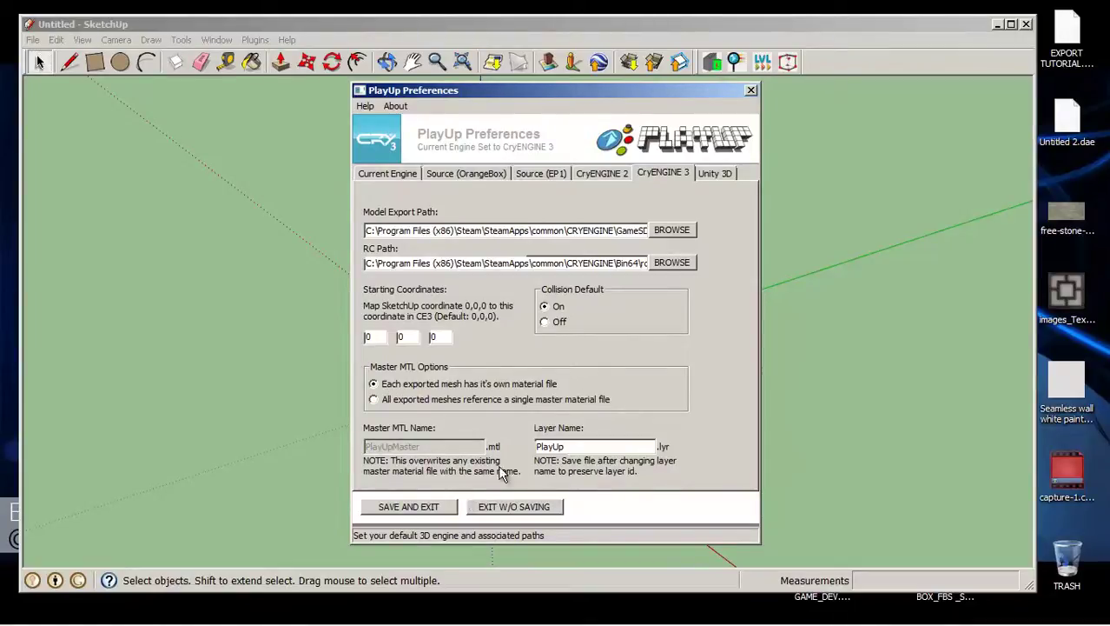
Set the model export path to the Tutorial_pillar folder inside LEVEL_101's GAME MODELS folder, checking that folder's location in the file explorer
click(675, 231)
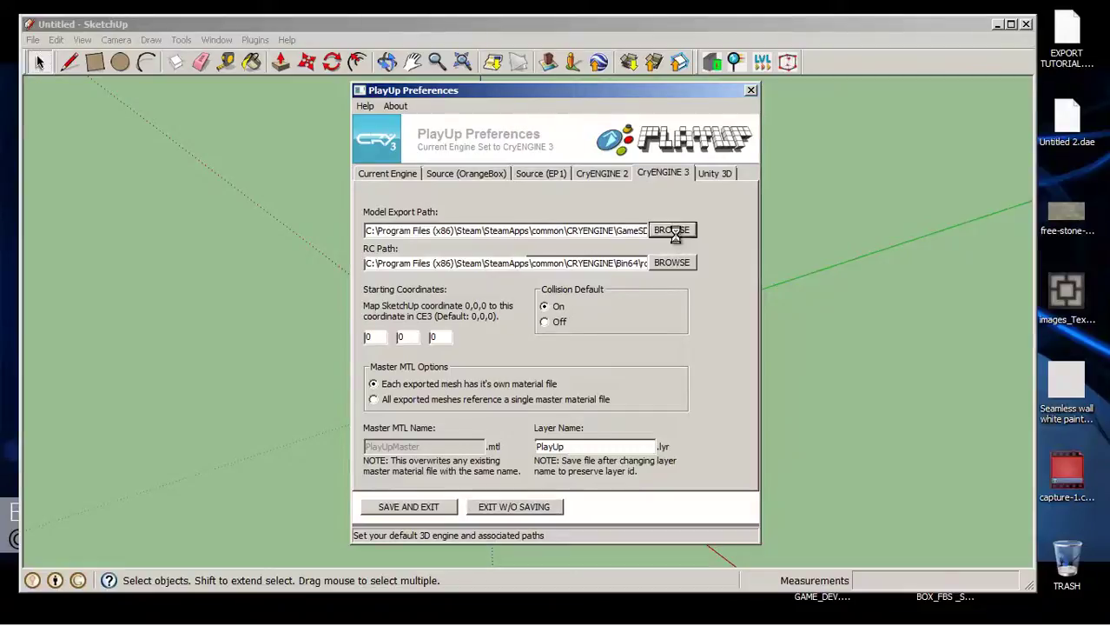
drag(670, 271, 667, 330)
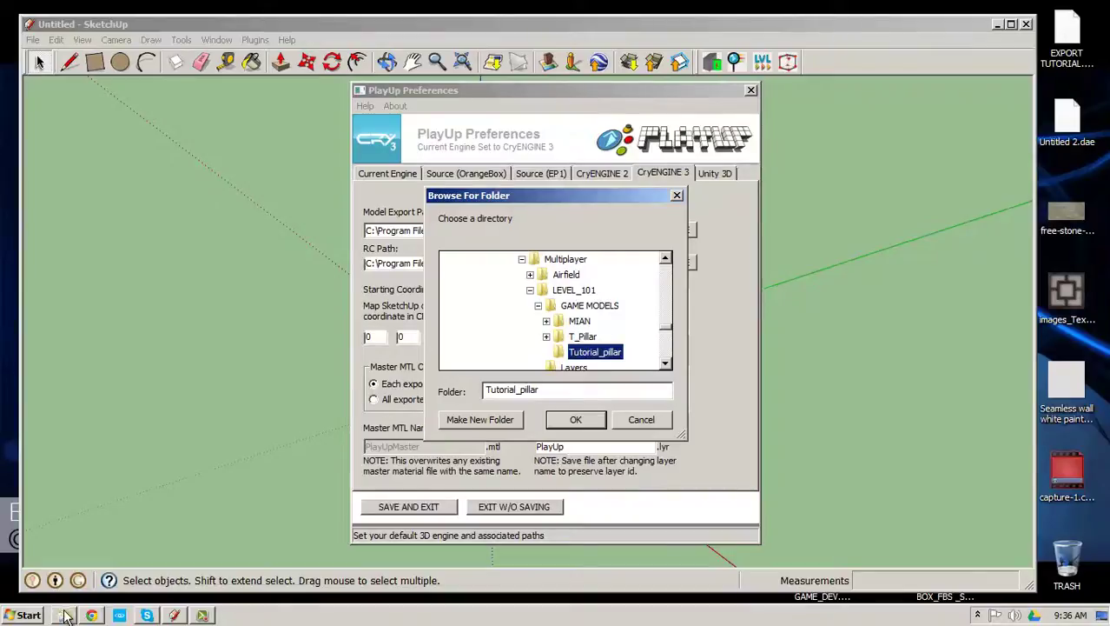
click(63, 615)
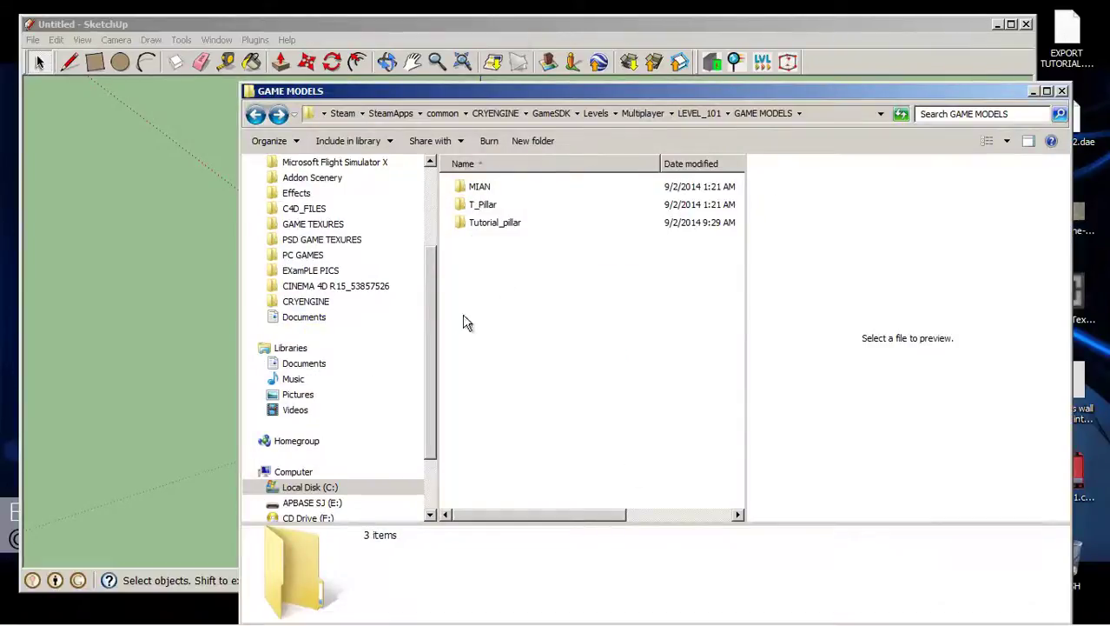
click(694, 24)
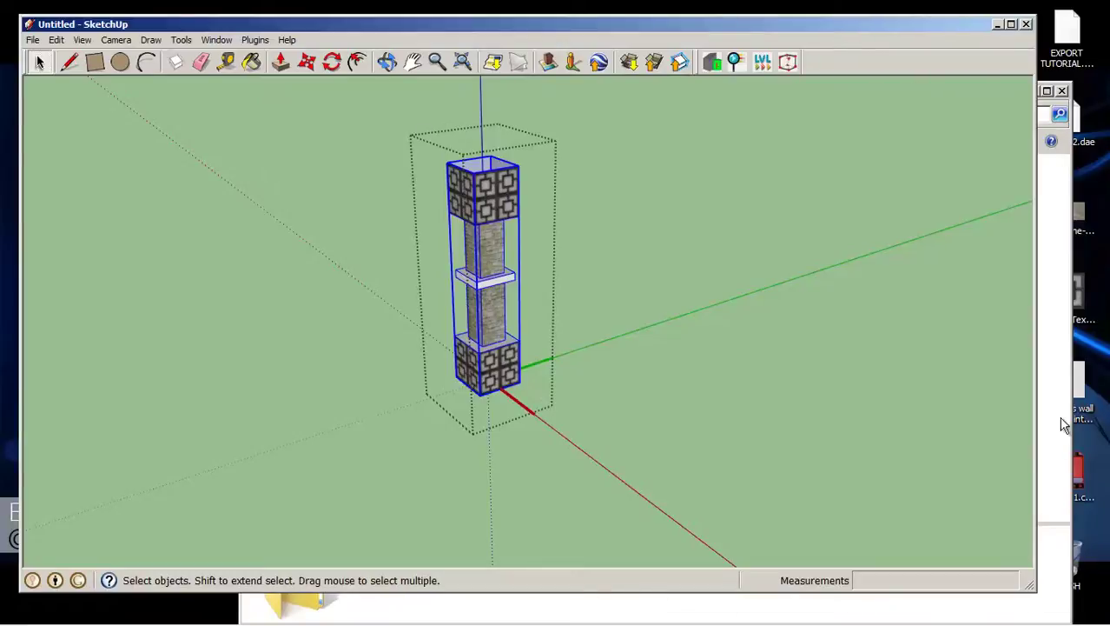
mouse_move(724, 30)
mouse_down()
mouse_move(707, 94)
mouse_move(608, 280)
mouse_move(791, 106)
mouse_up()
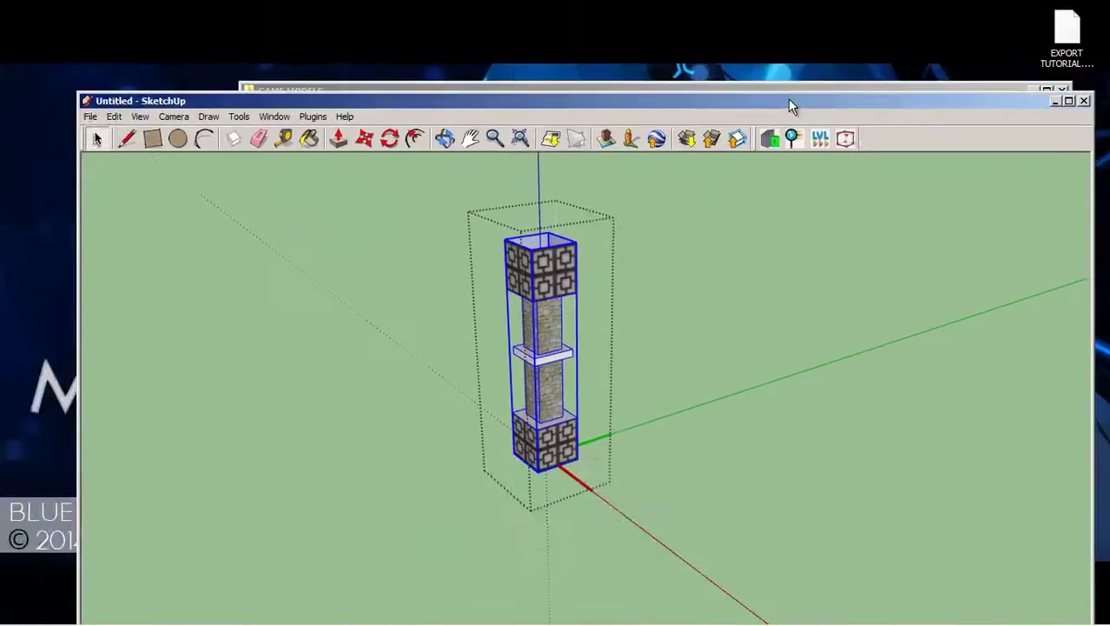
click(1032, 90)
click(690, 88)
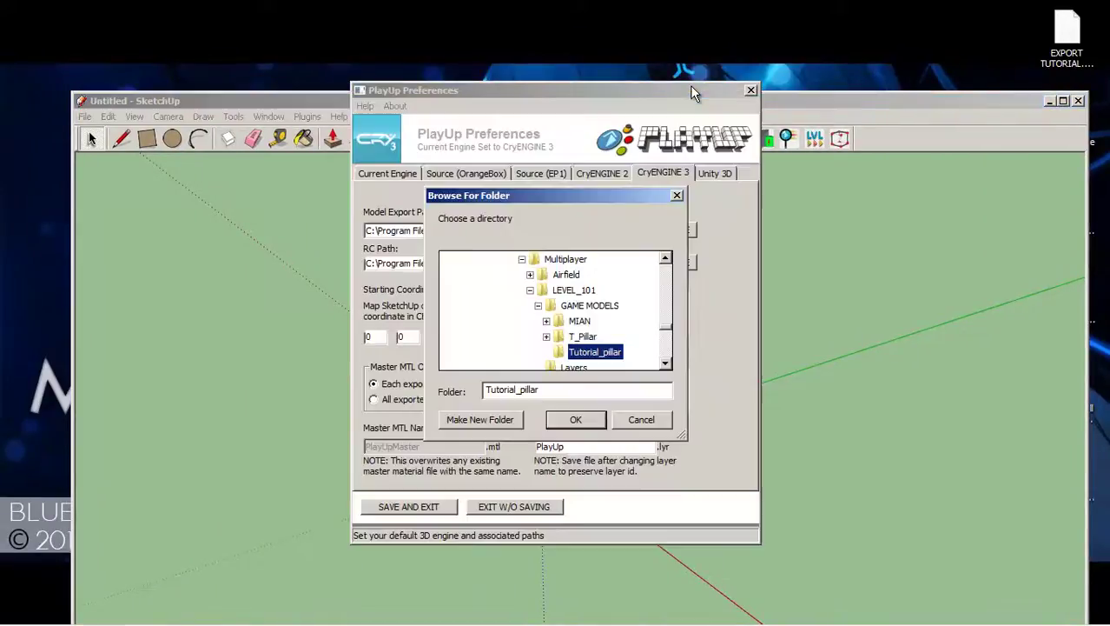
click(576, 420)
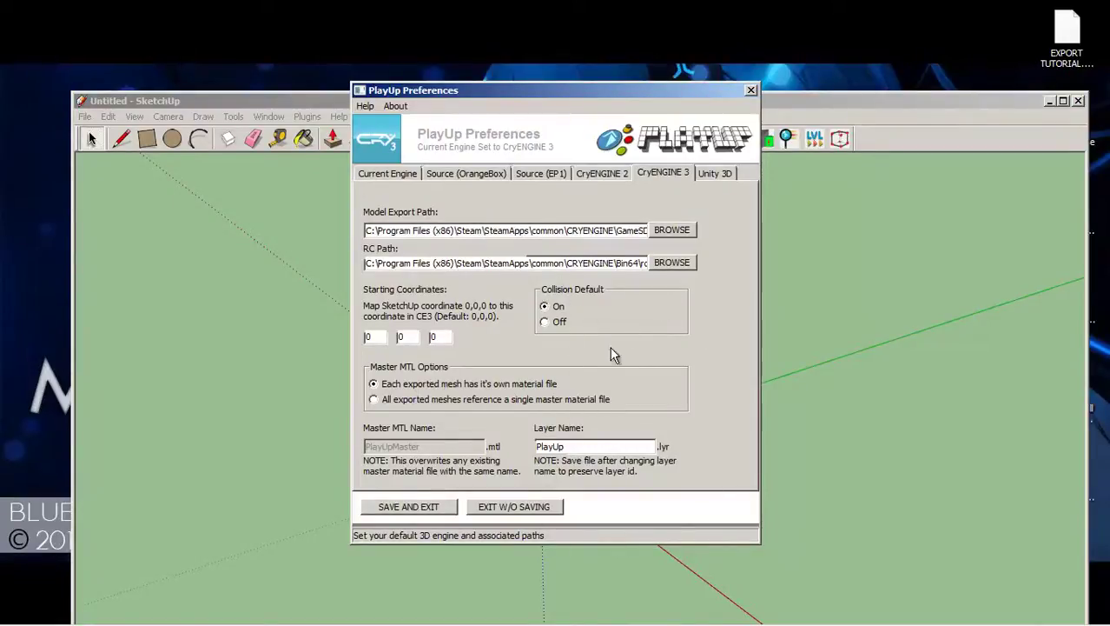
Save the PlayUp preferences and return to the pillar model
click(437, 506)
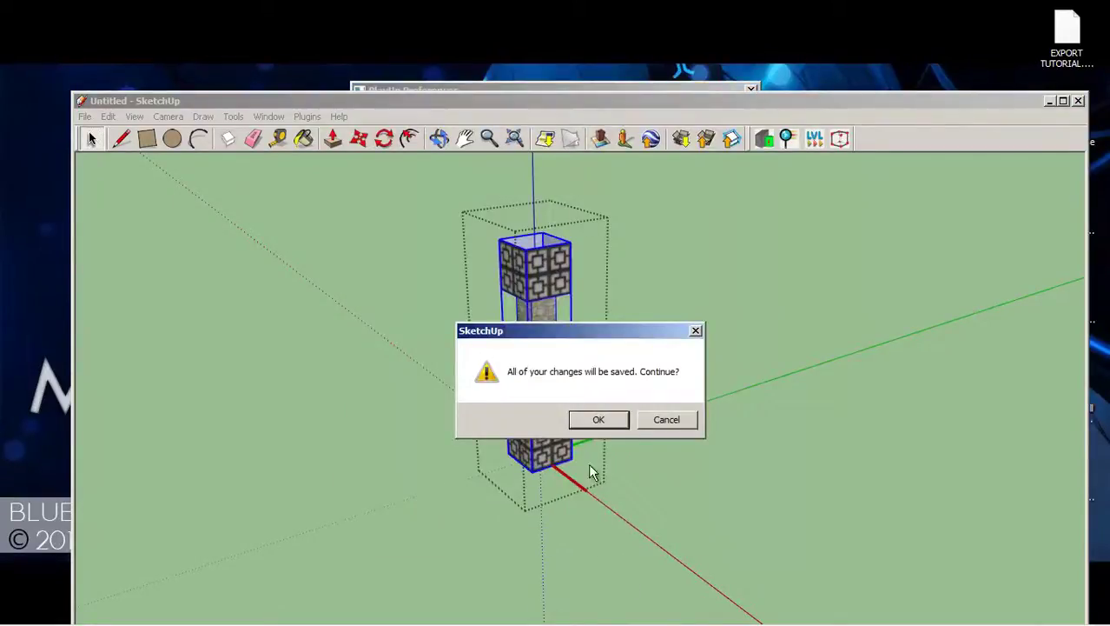
click(607, 423)
click(612, 421)
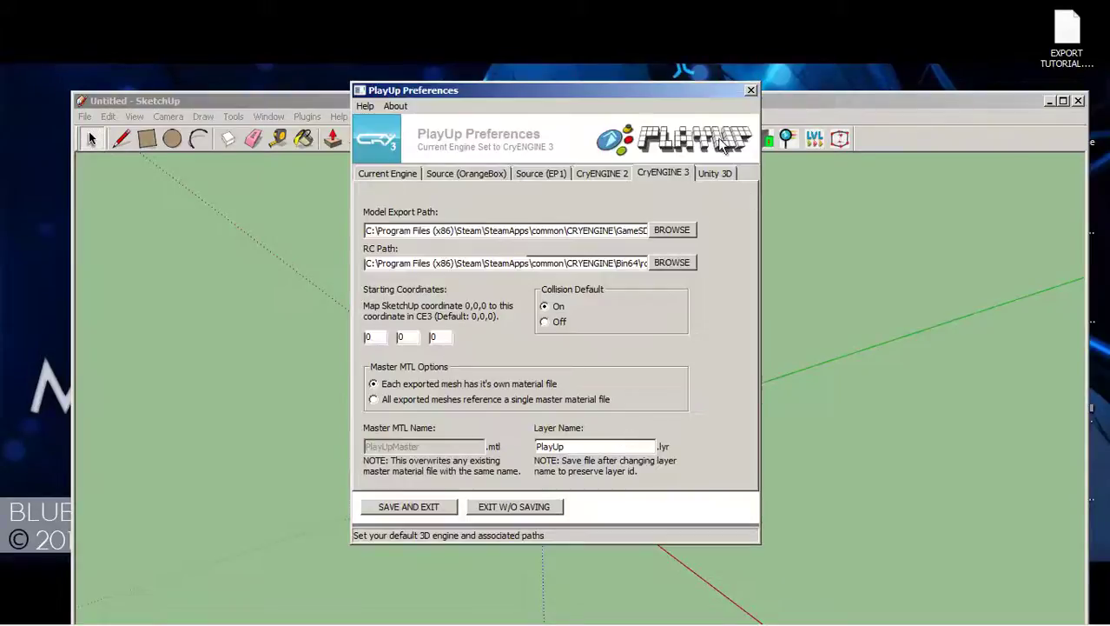
mouse_move(782, 103)
mouse_down()
mouse_move(758, 38)
mouse_move(699, 278)
mouse_move(730, 241)
mouse_move(654, 560)
mouse_move(712, 95)
mouse_move(949, 7)
mouse_move(739, 37)
mouse_move(776, 15)
mouse_move(768, 20)
mouse_up()
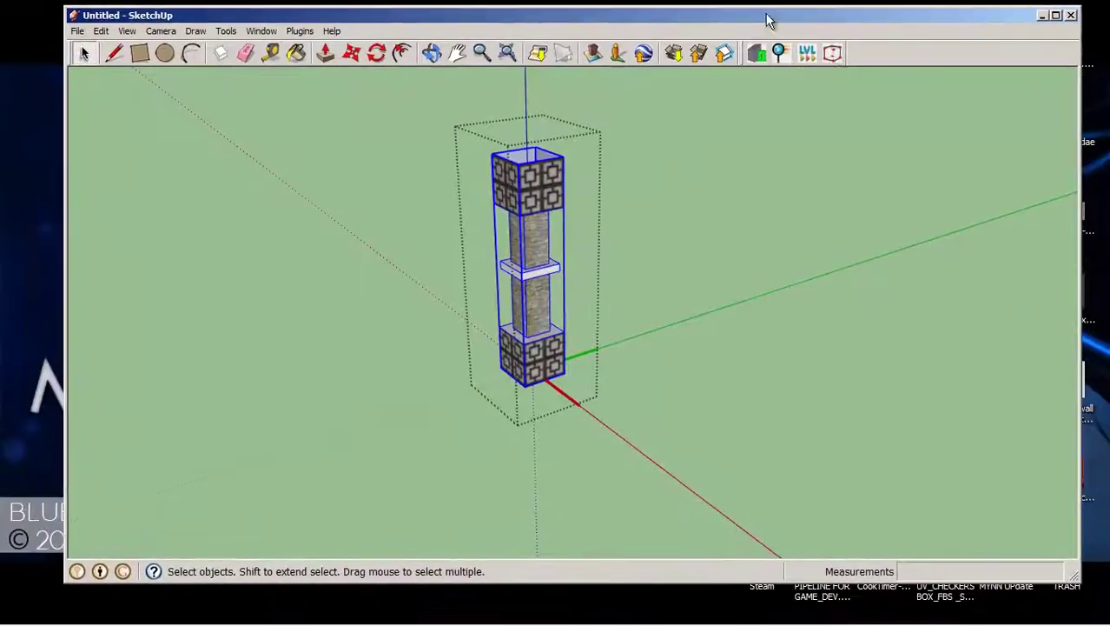
Export all components and groups with PlayUp, without overwriting pre-existing material files
click(301, 32)
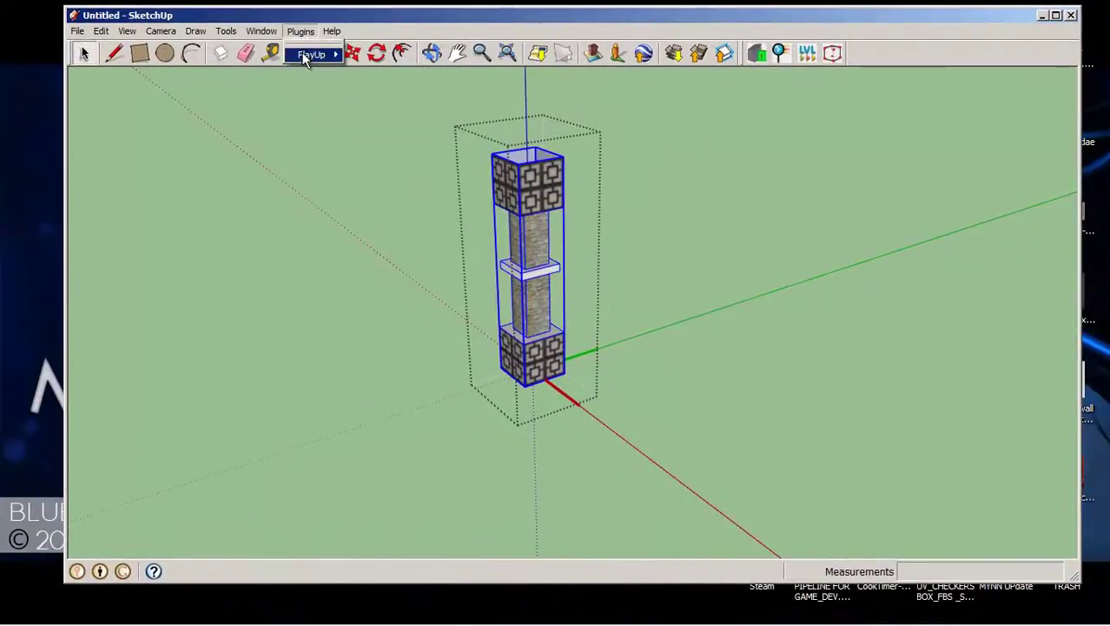
mouse_move(304, 58)
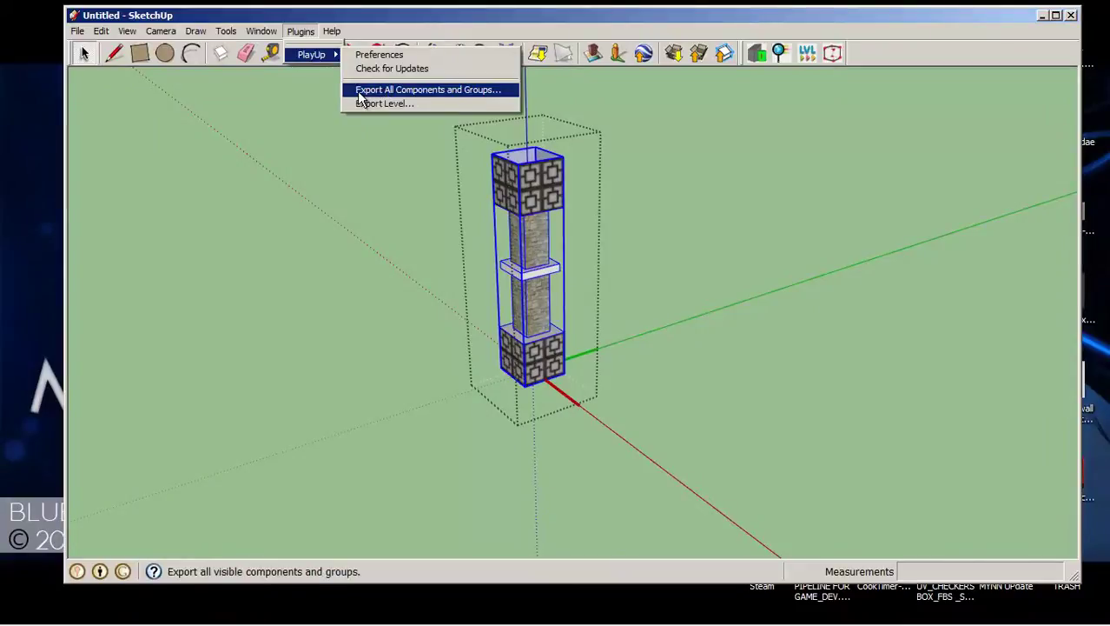
click(463, 91)
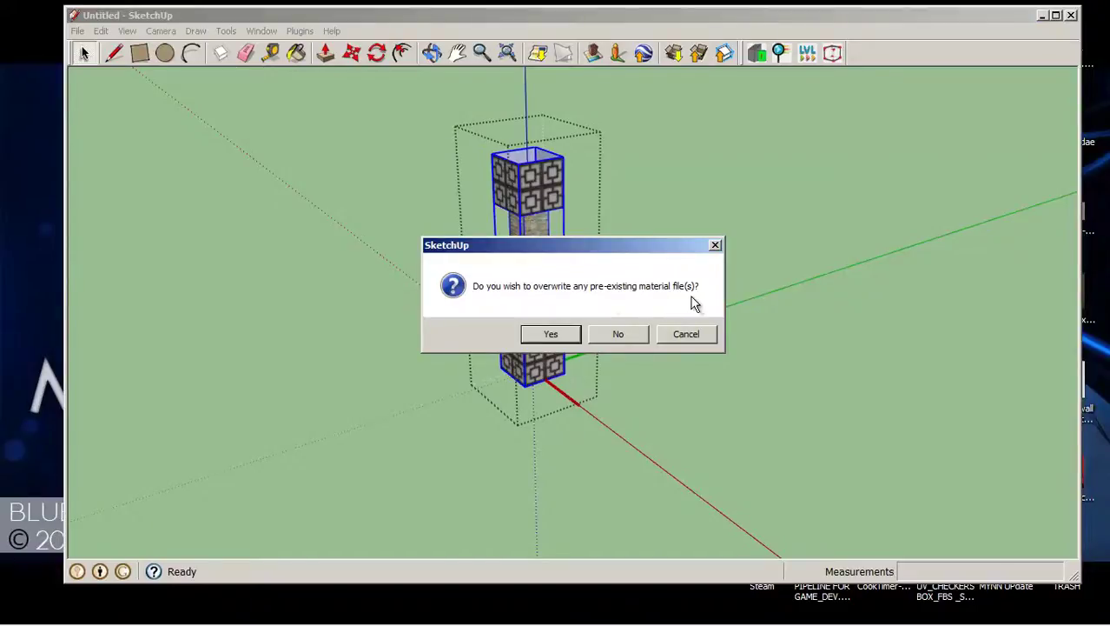
click(622, 337)
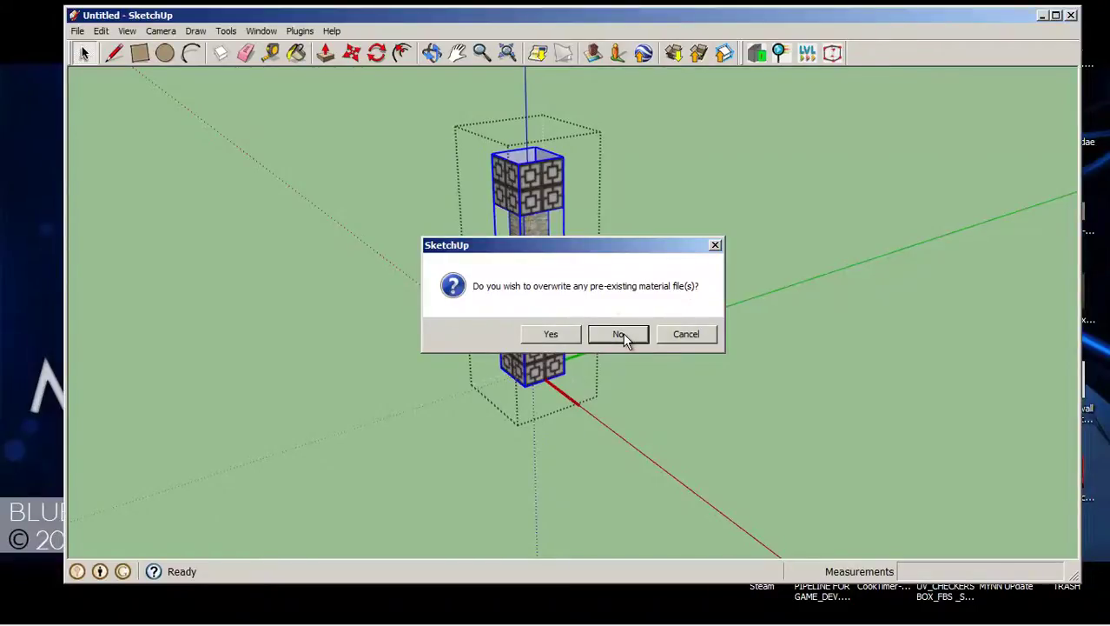
click(652, 335)
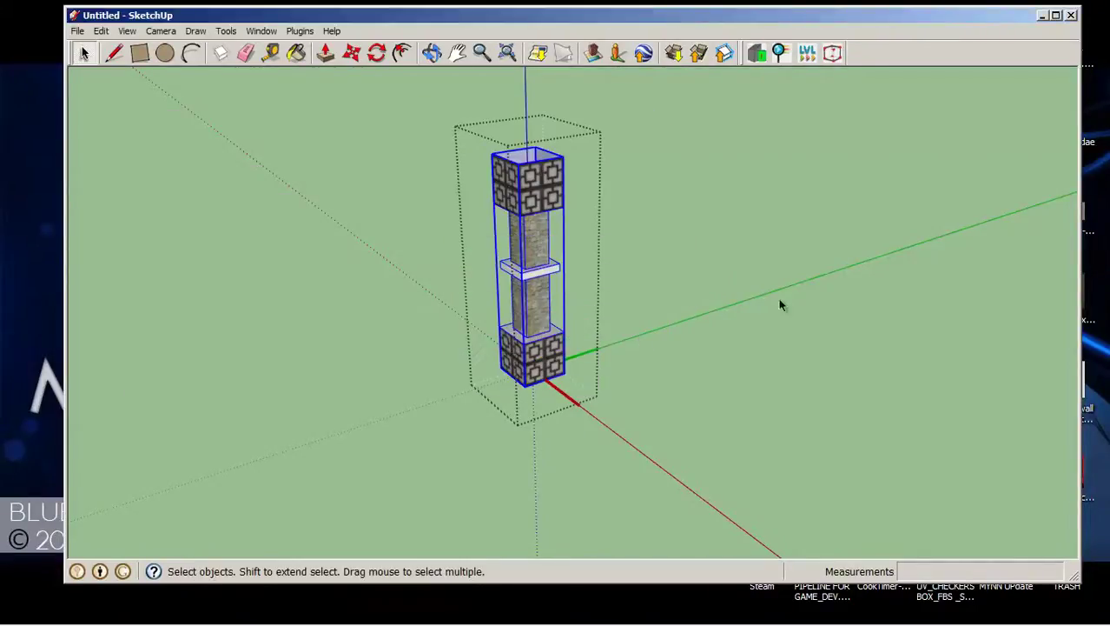
Close SketchUp without saving the untitled model and switch to CRYENGINE Sandbox
mouse_move(529, 205)
middle_down()
mouse_move(538, 230)
mouse_move(689, 142)
mouse_move(561, 212)
mouse_move(525, 139)
mouse_move(532, 210)
middle_up()
click(1070, 15)
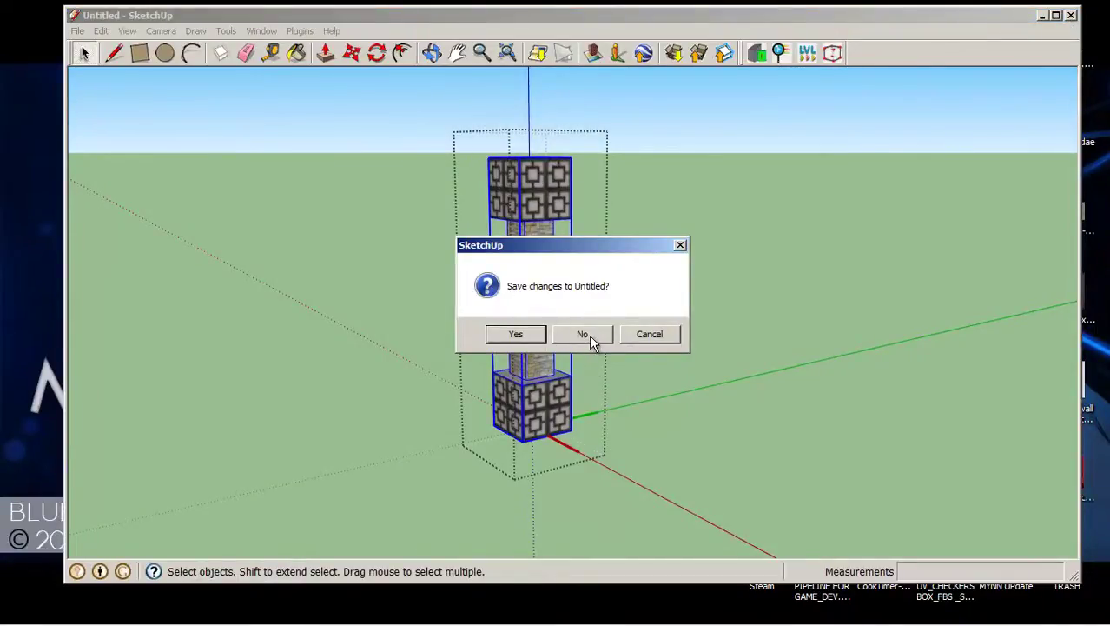
click(589, 335)
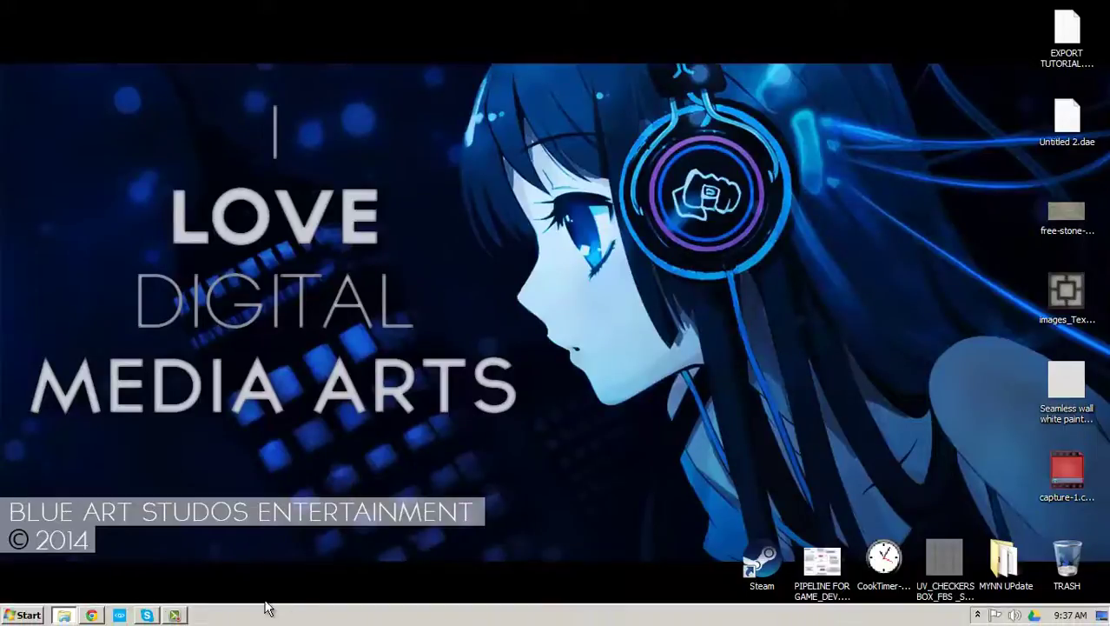
click(119, 615)
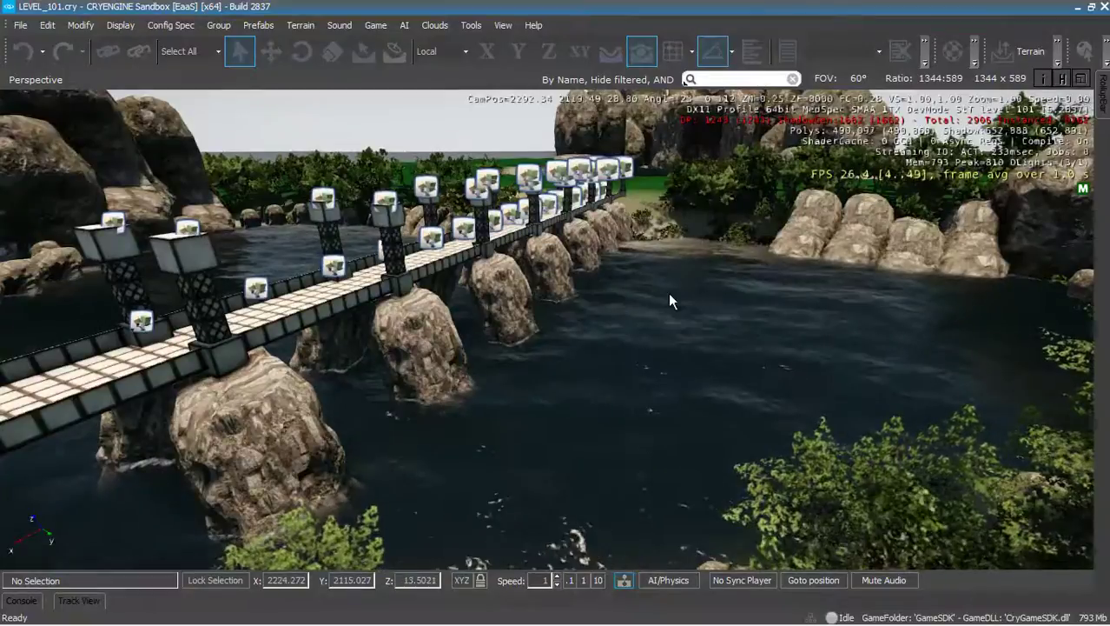
Start creating a Geom Entity object for the open grass area beside the bridge
scroll(560, 302, down, 5)
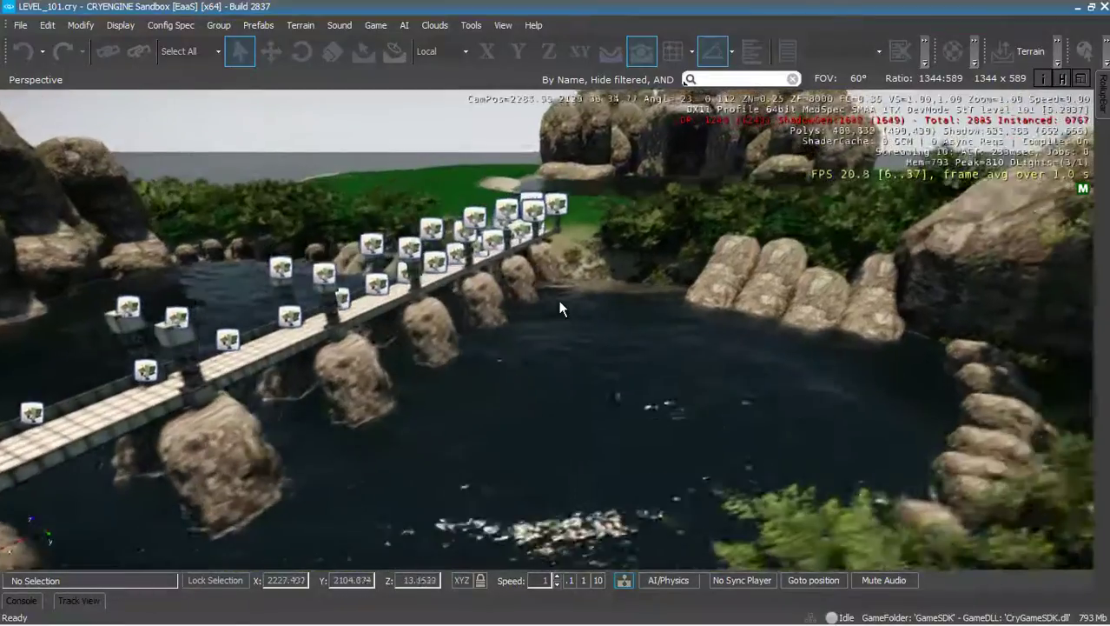
scroll(541, 308, up, 5)
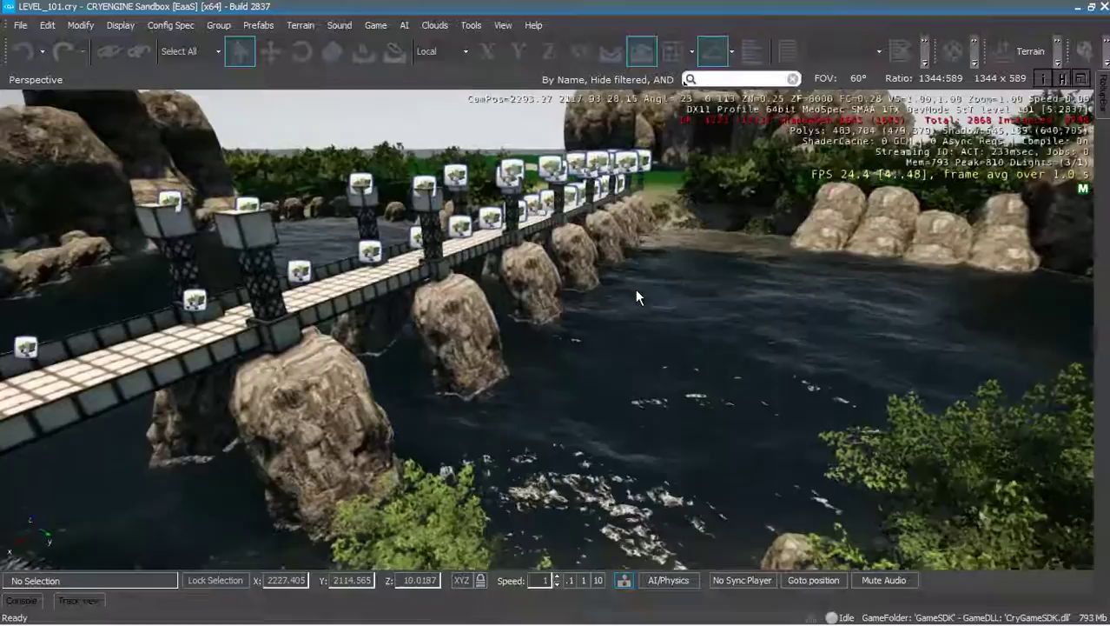
right_drag(635, 288, 652, 272)
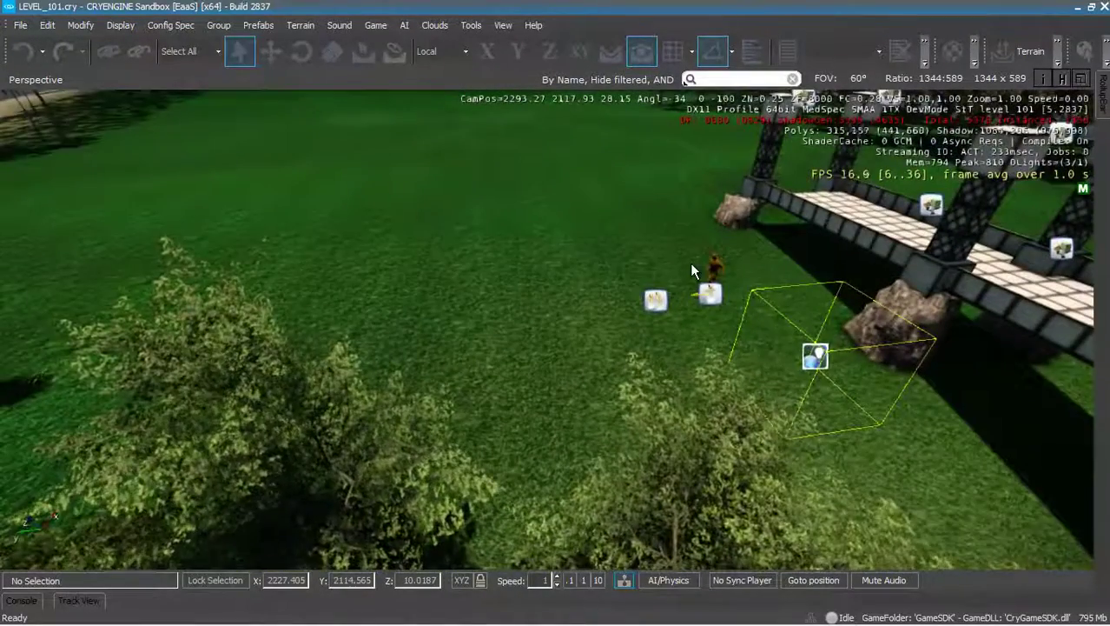
scroll(687, 304, up, 2)
scroll(425, 183, up, 2)
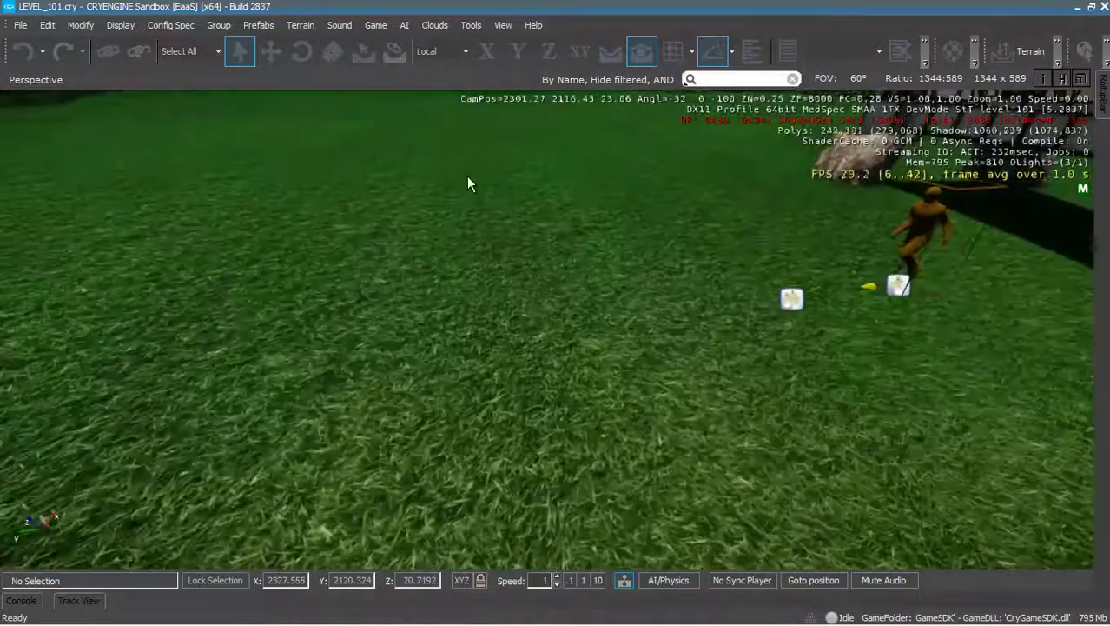
mouse_move(619, 238)
right_down()
mouse_move(619, 223)
mouse_move(618, 239)
right_up()
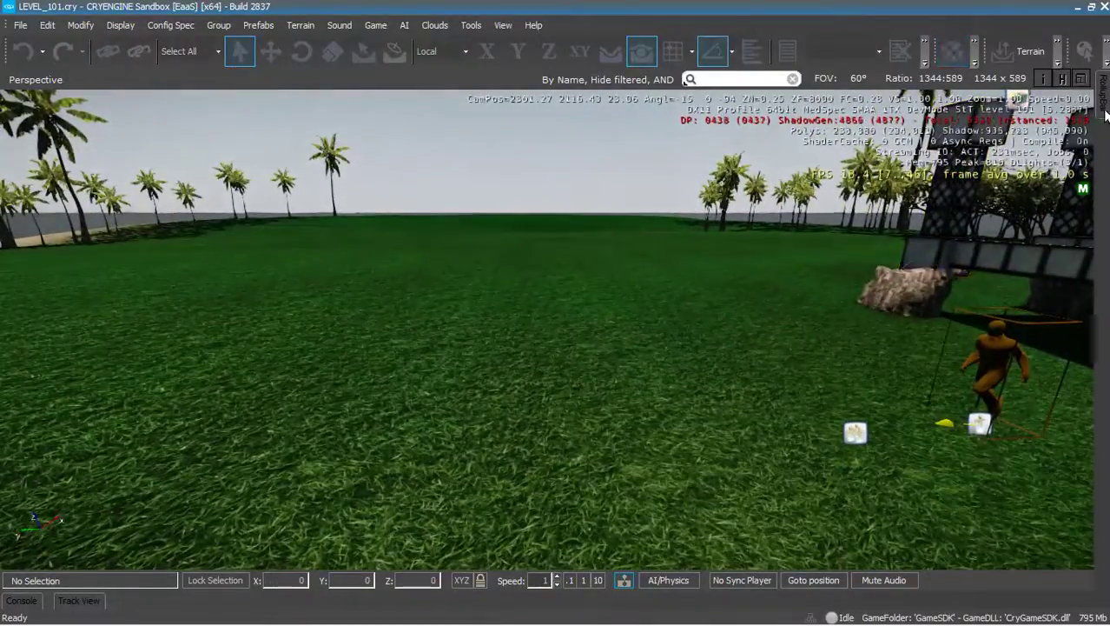
mouse_move(1105, 113)
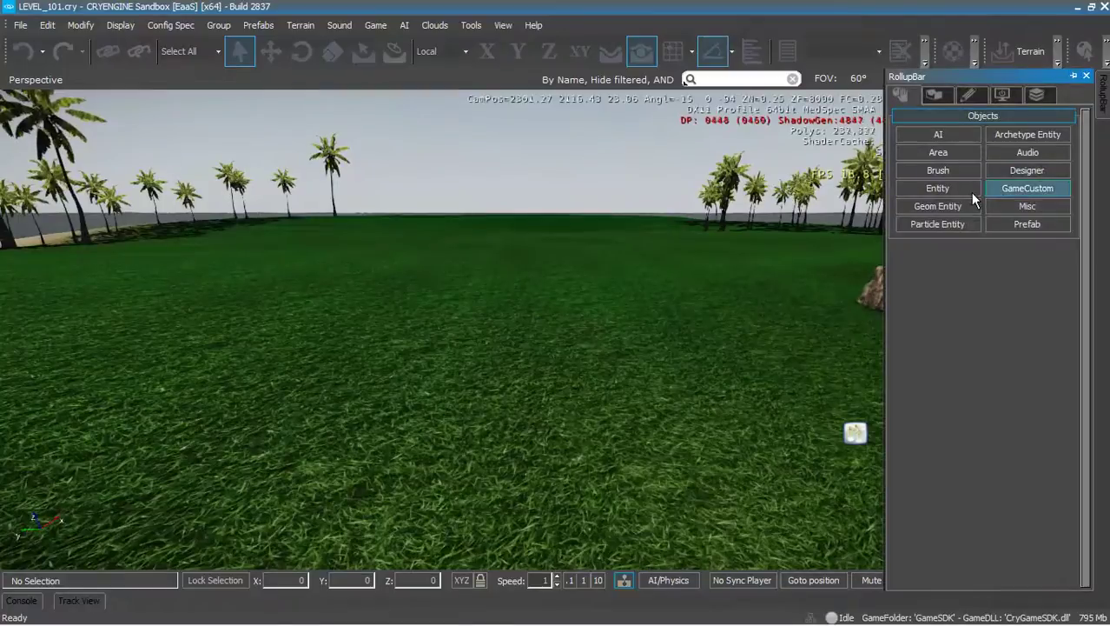
click(969, 191)
click(966, 206)
Choose the tutorial_pillar model from Levels/Multiplayer/LEVEL_101/GAME MODELS/Tutorial_pillar as the geometry to place
click(925, 271)
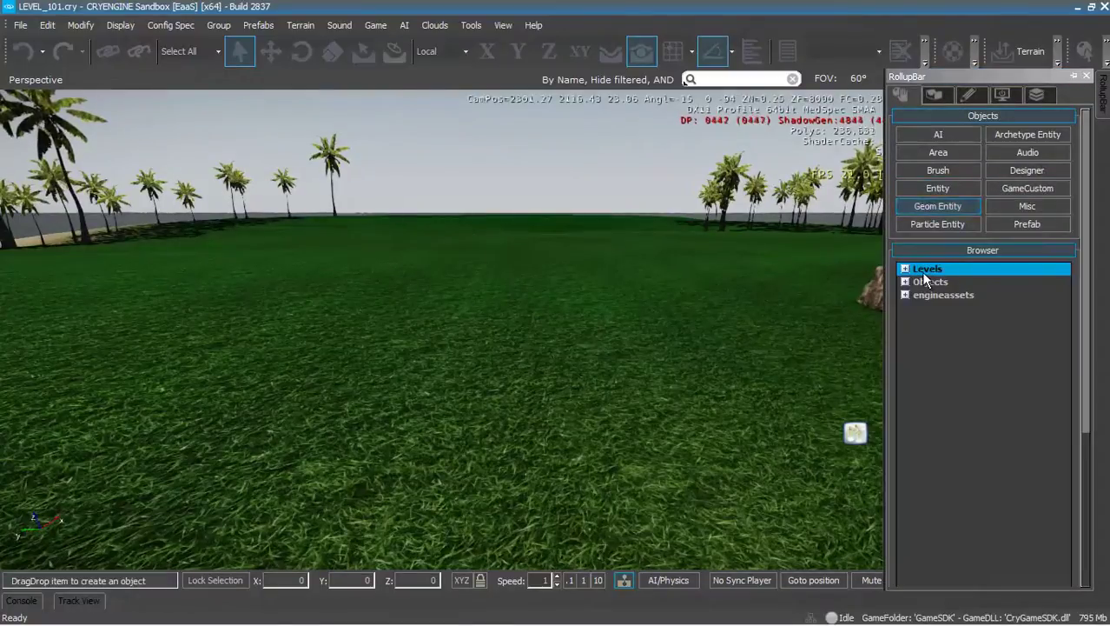
double_click(924, 273)
click(935, 298)
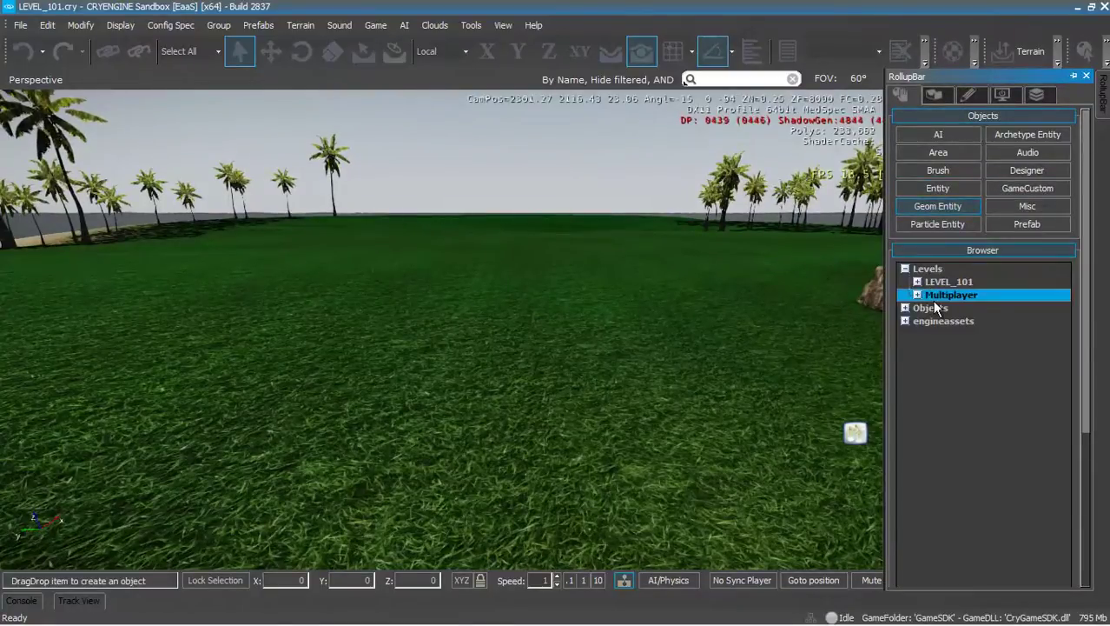
double_click(934, 298)
click(940, 319)
click(943, 308)
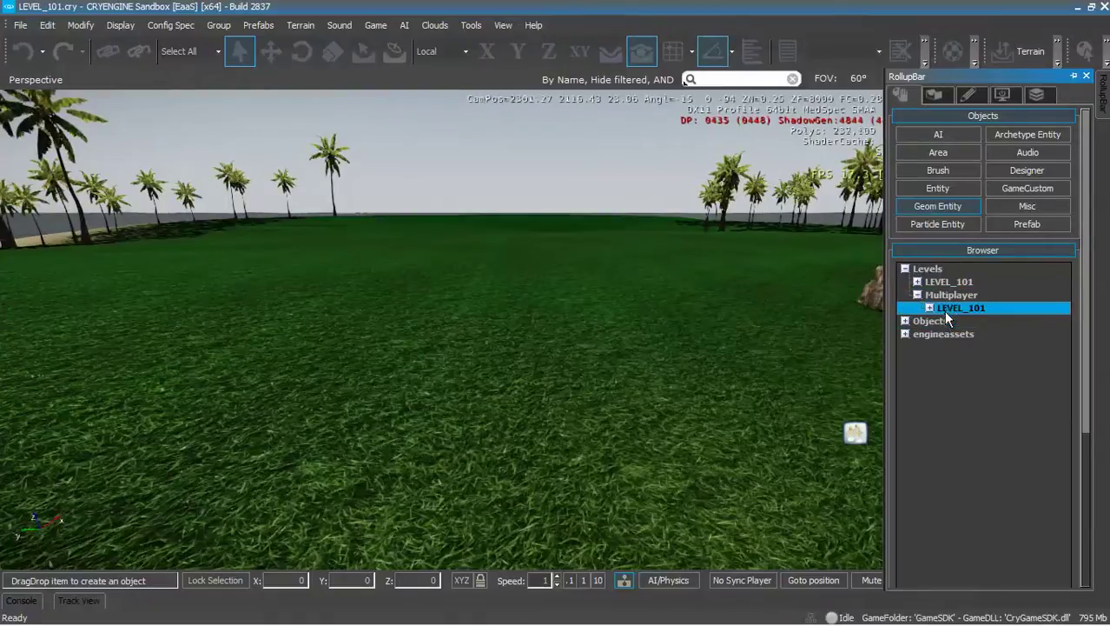
double_click(947, 309)
click(953, 321)
double_click(953, 322)
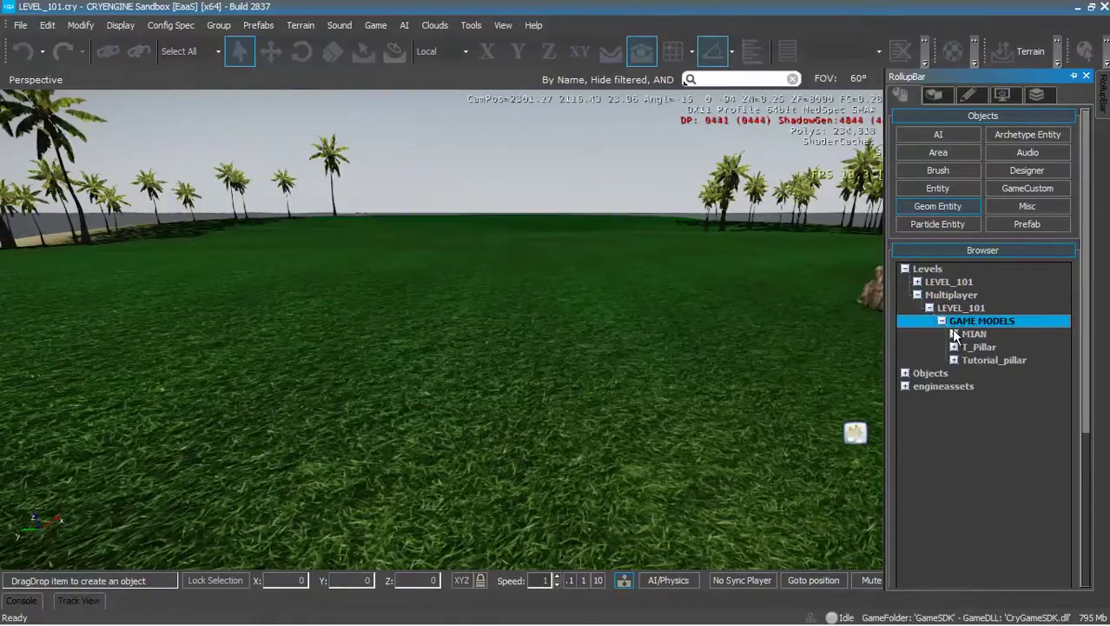
double_click(968, 360)
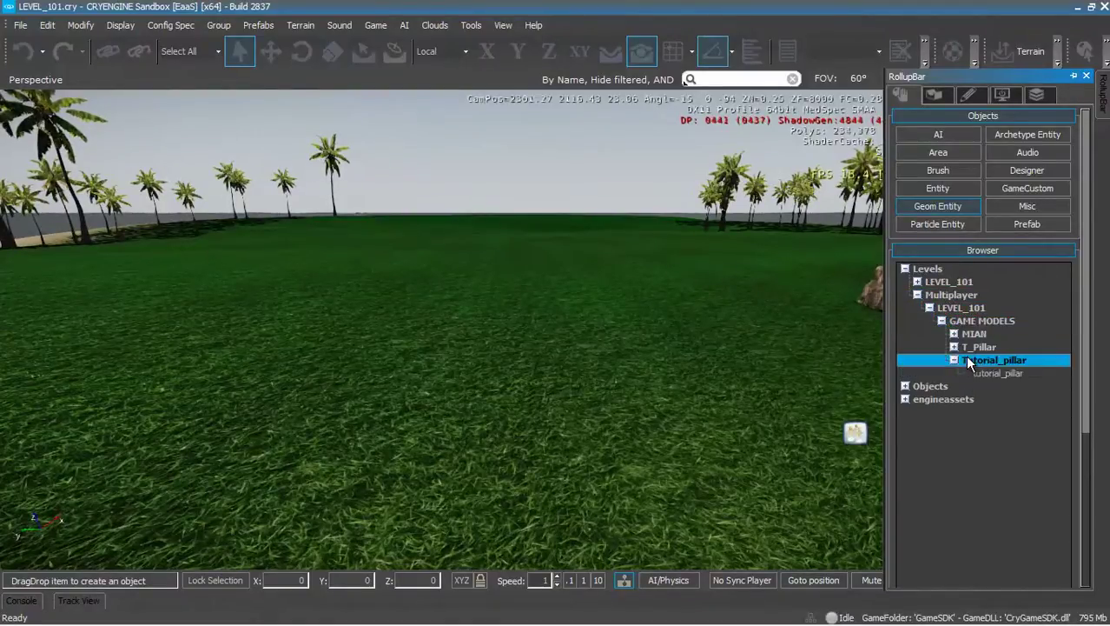
click(979, 373)
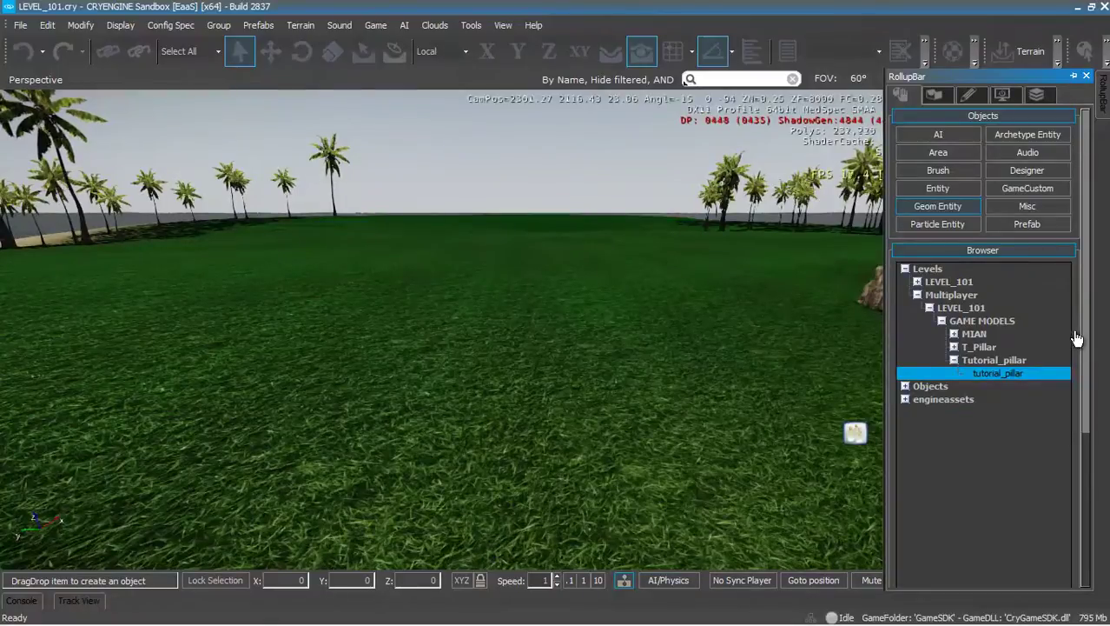
Place the tutorial_pillar model on the open grass and scale it uniformly to 0.46
drag(1090, 341, 1106, 487)
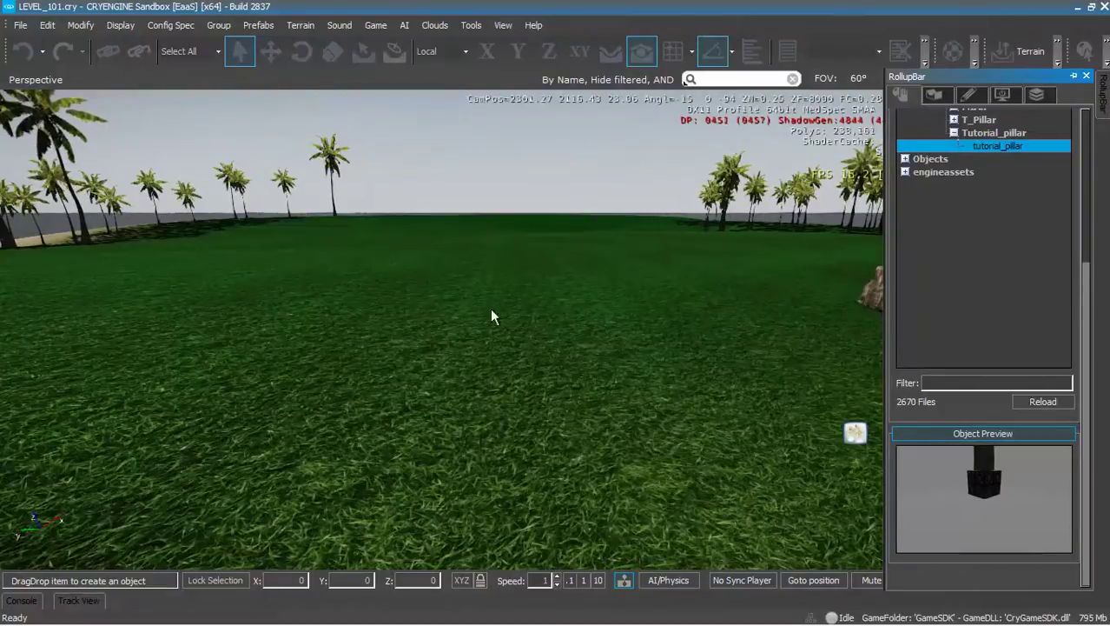
drag(465, 320, 611, 444)
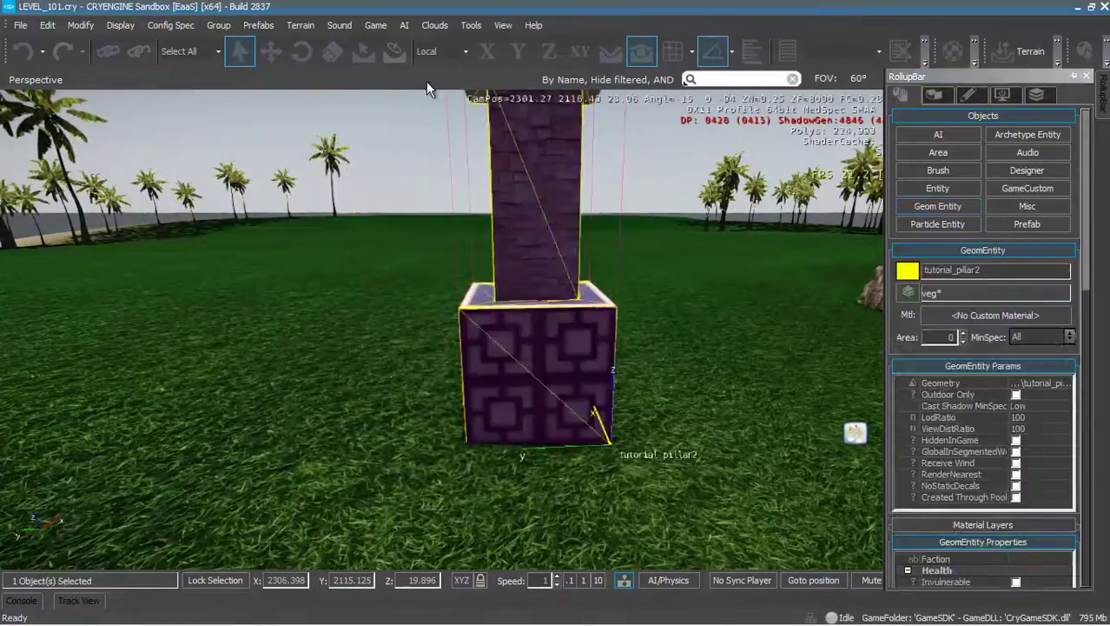
click(325, 52)
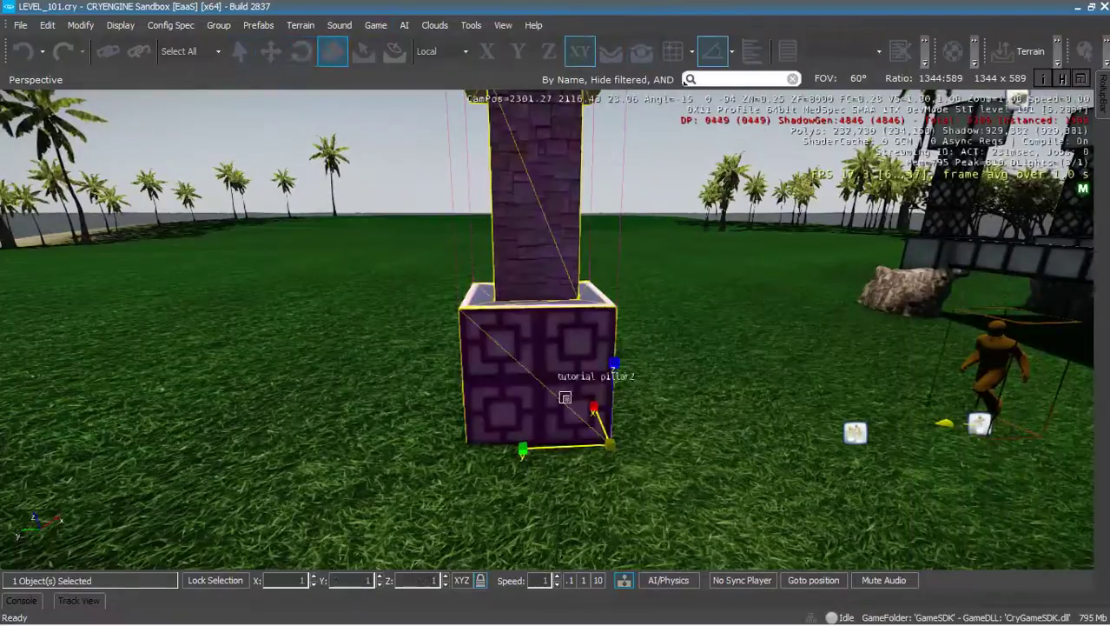
drag(594, 445, 516, 491)
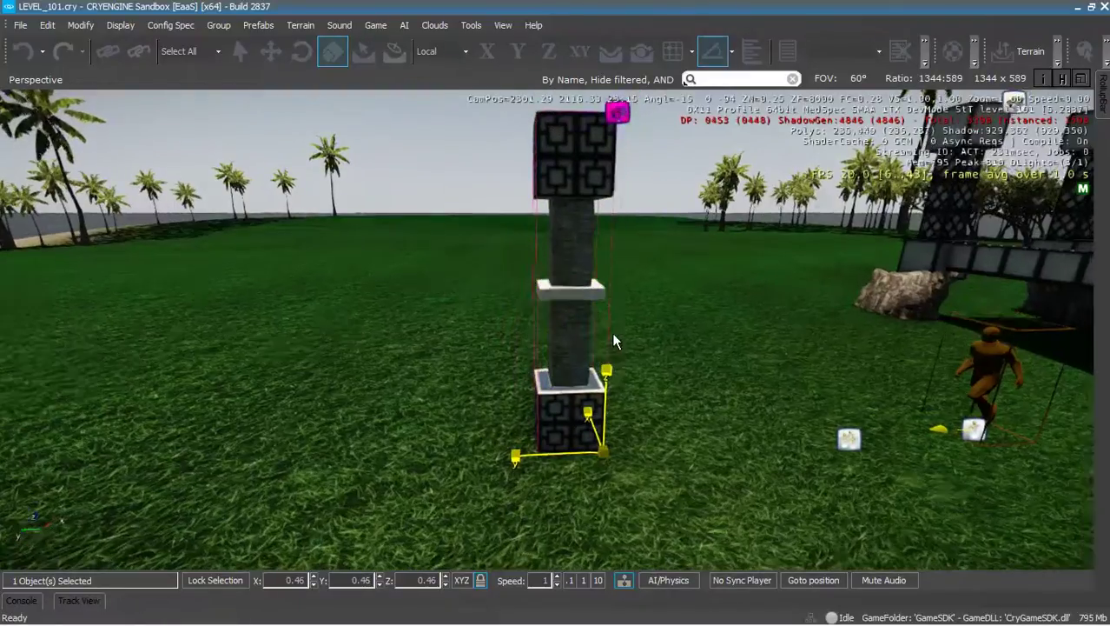
Open the Material Editor and expand its material library down to Levels/Multiplayer/LEVEL_101
middle_drag(612, 332, 614, 341)
scroll(590, 336, up, 3)
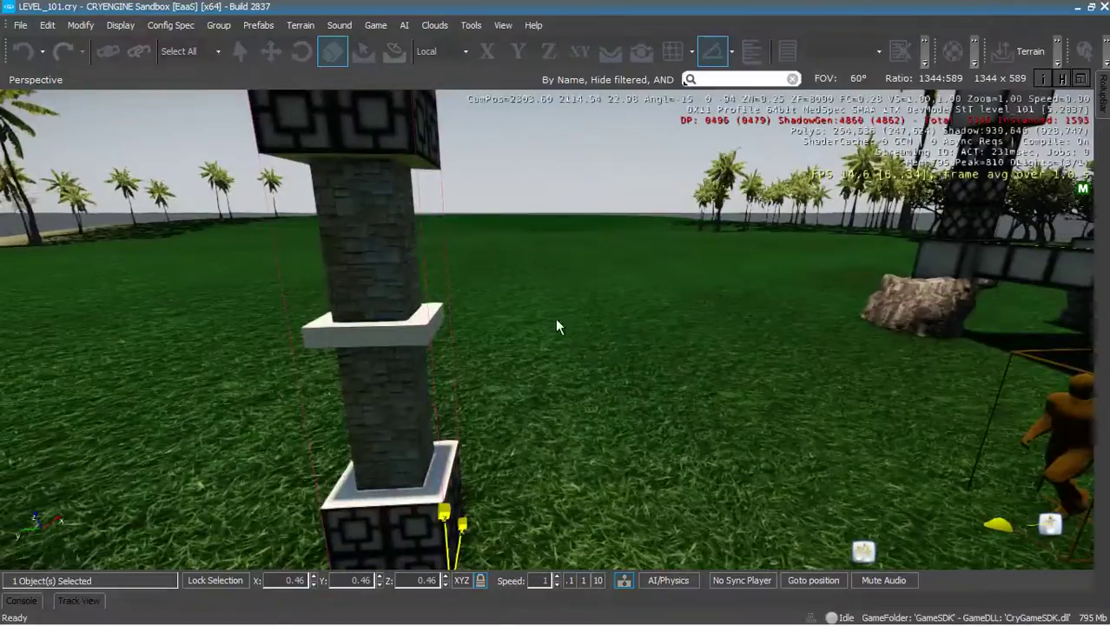
scroll(556, 317, down, 1)
key(m)
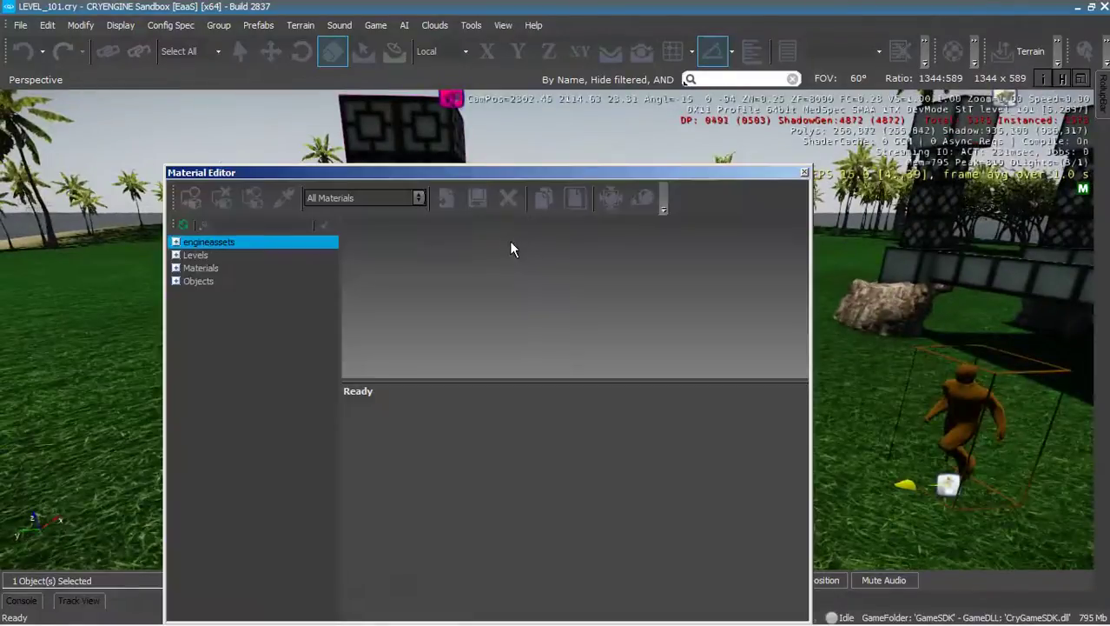
click(203, 264)
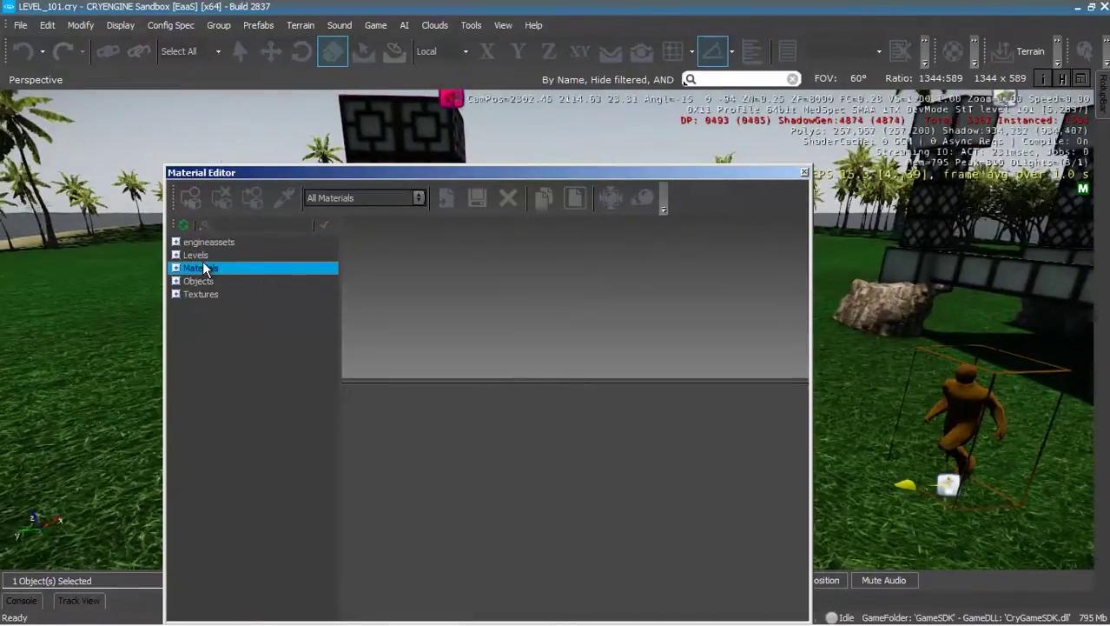
double_click(202, 268)
click(204, 244)
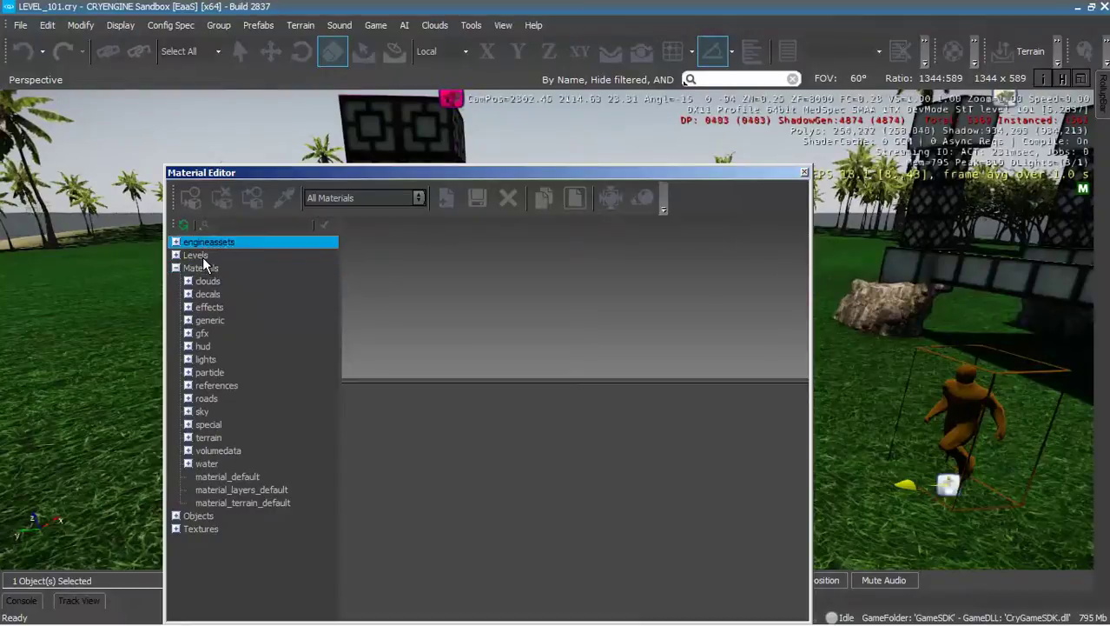
double_click(203, 257)
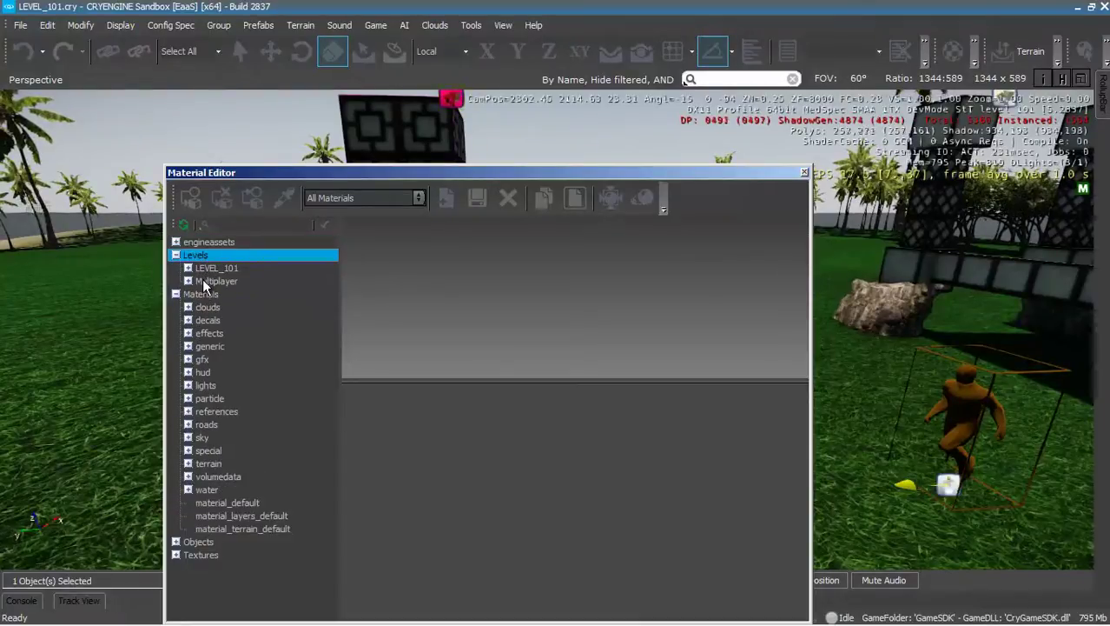
double_click(204, 280)
double_click(202, 292)
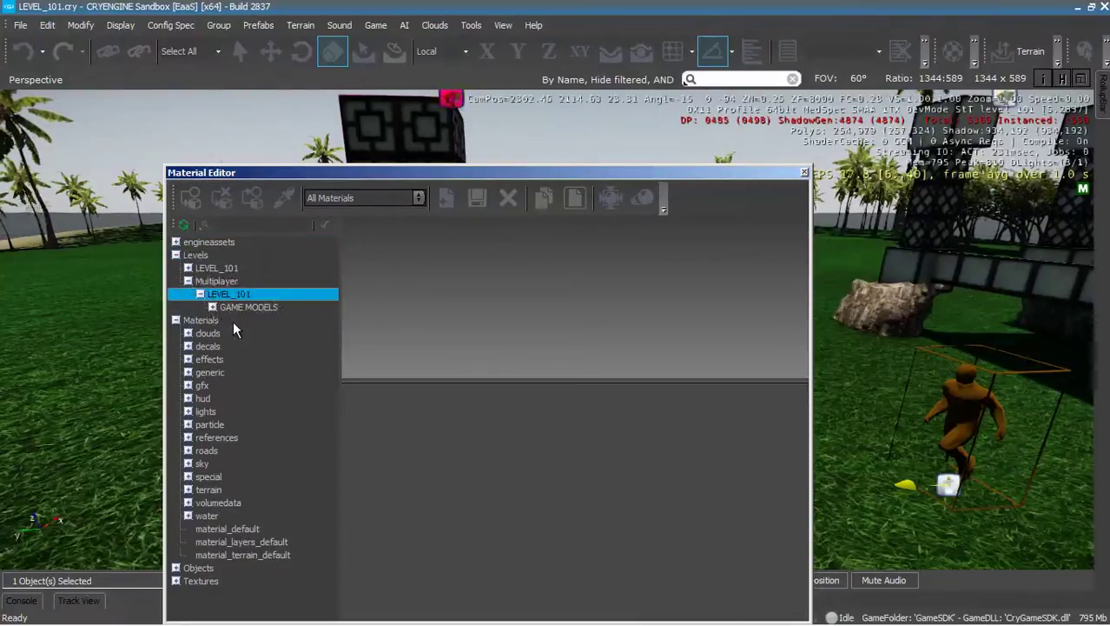
Select the Tutorial_pillar material inside the Tutorial_pillar folder of GAME MODELS
double_click(233, 322)
double_click(235, 320)
double_click(235, 308)
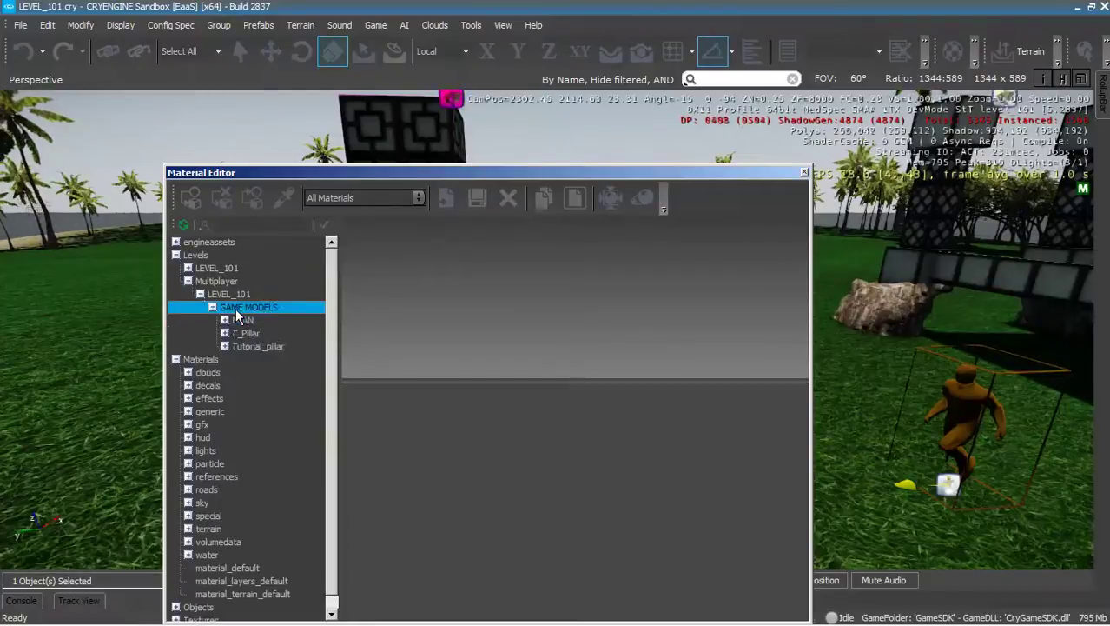
double_click(236, 346)
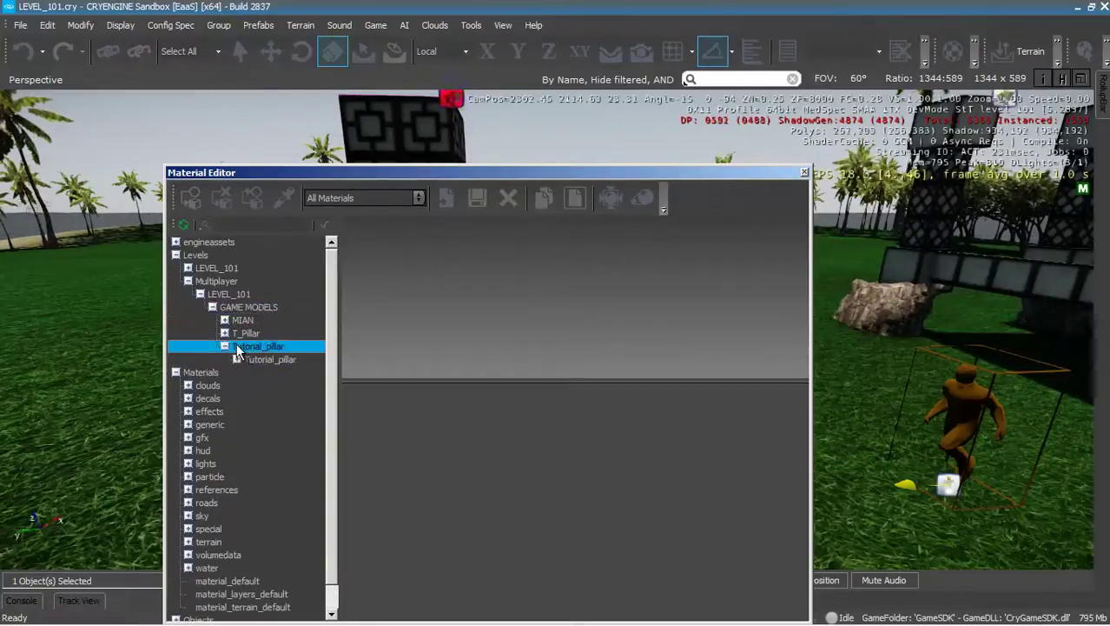
click(258, 368)
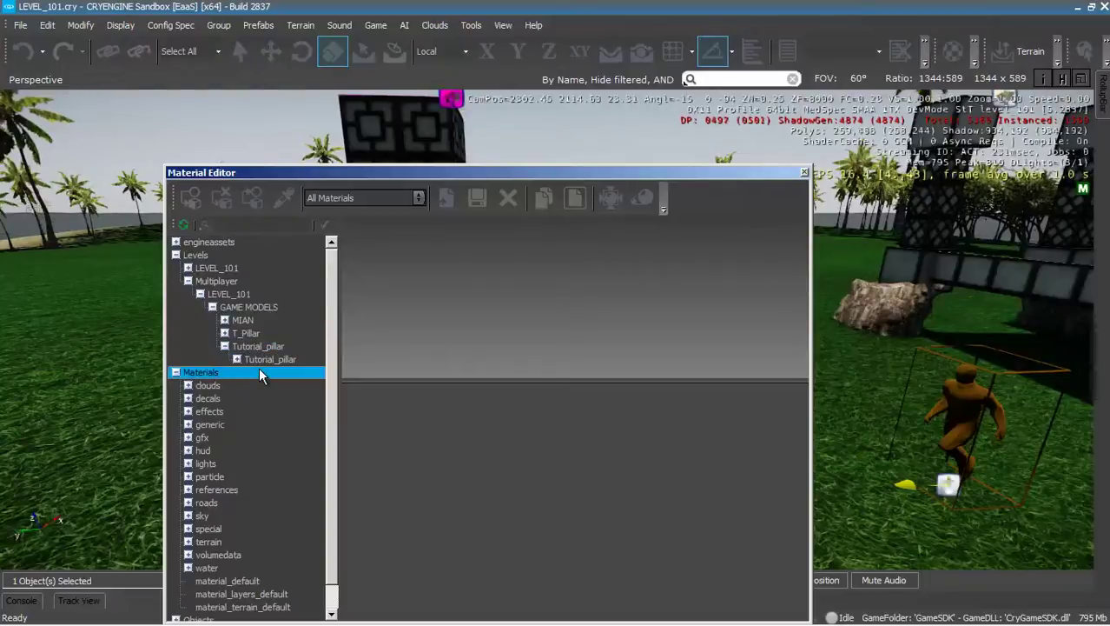
click(260, 358)
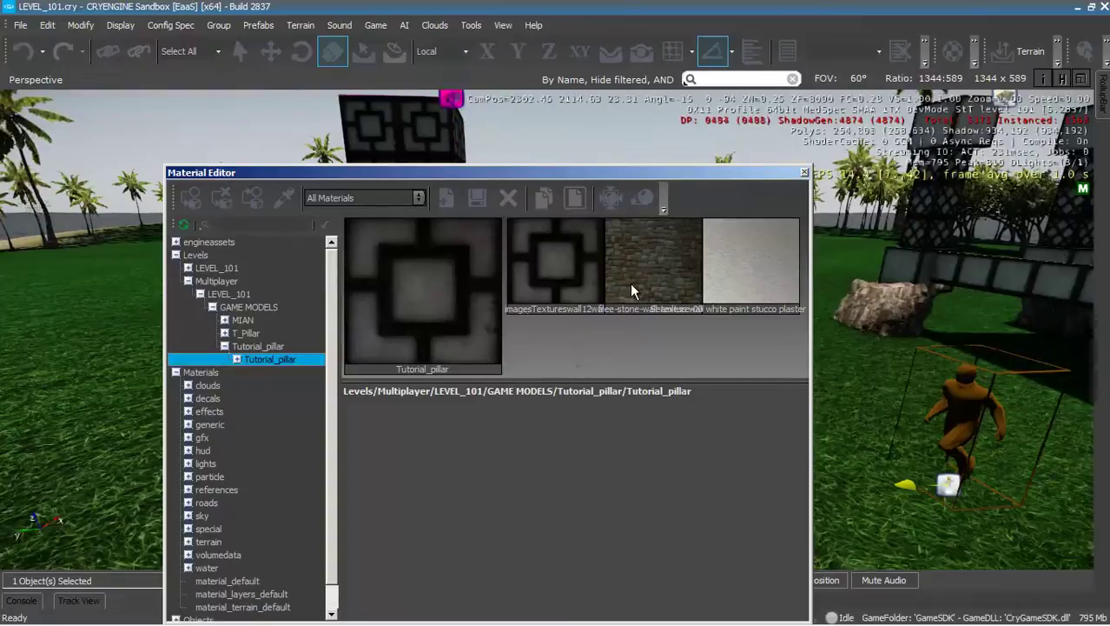
Set the surface type of the free-stone-wall-texture-002 submaterial to concrete
click(631, 290)
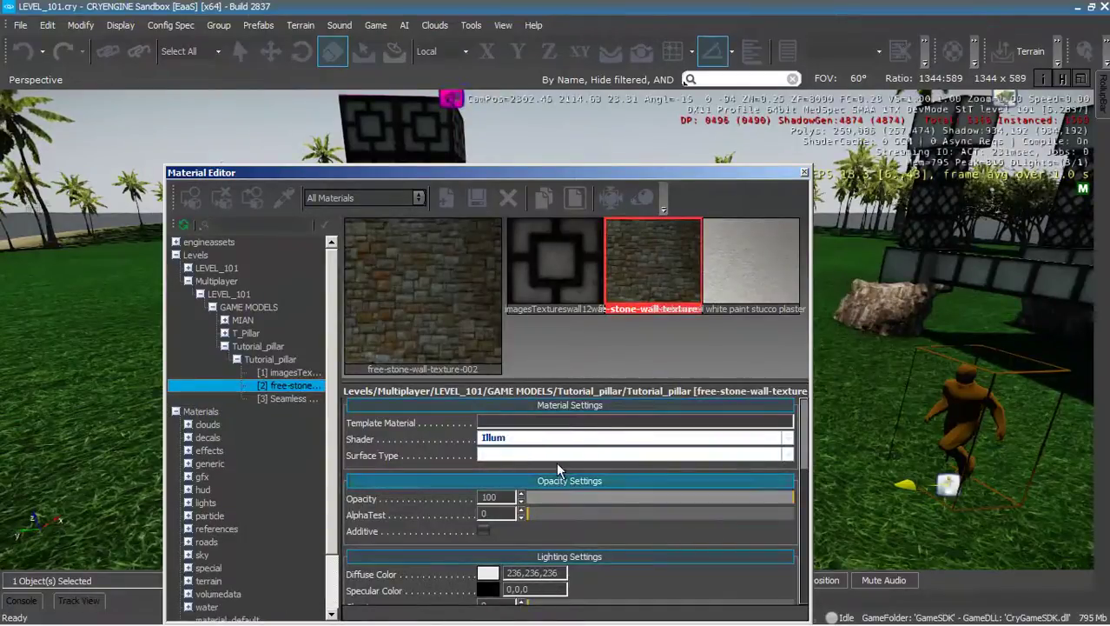
click(563, 453)
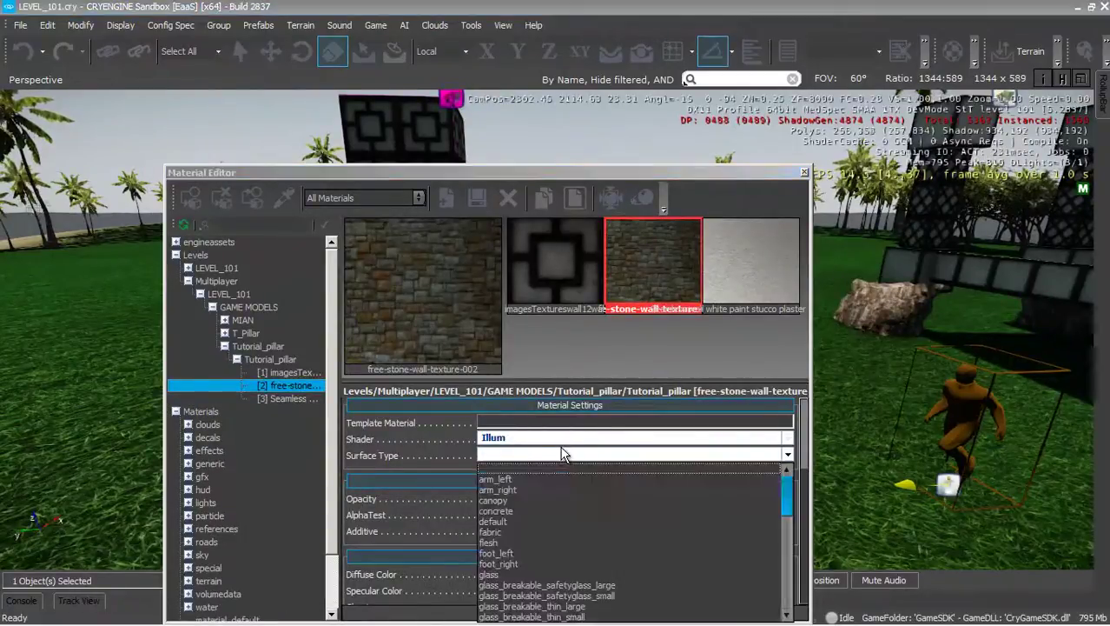
click(555, 511)
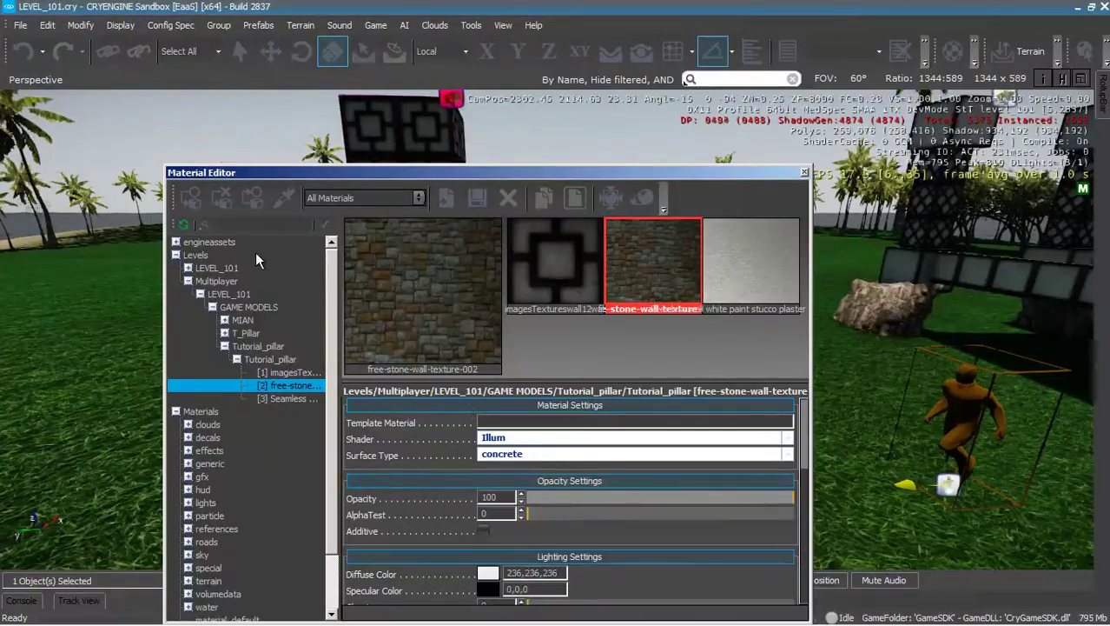
Assign the Tutorial_pillar material to the selected pillar, save the material and close the Material Editor
click(244, 362)
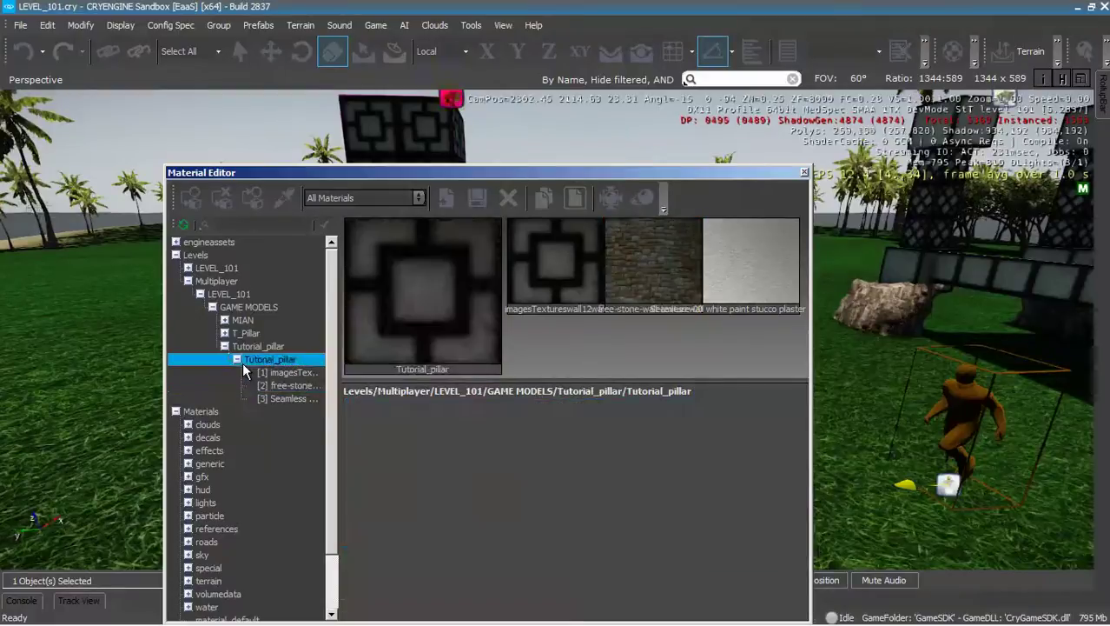
click(178, 200)
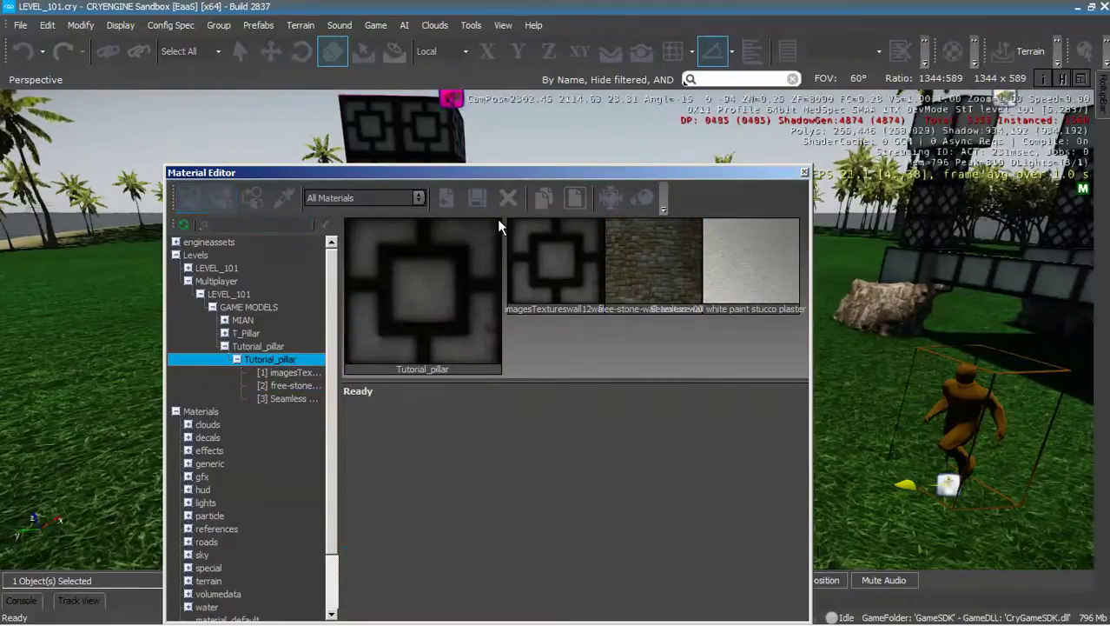
click(481, 205)
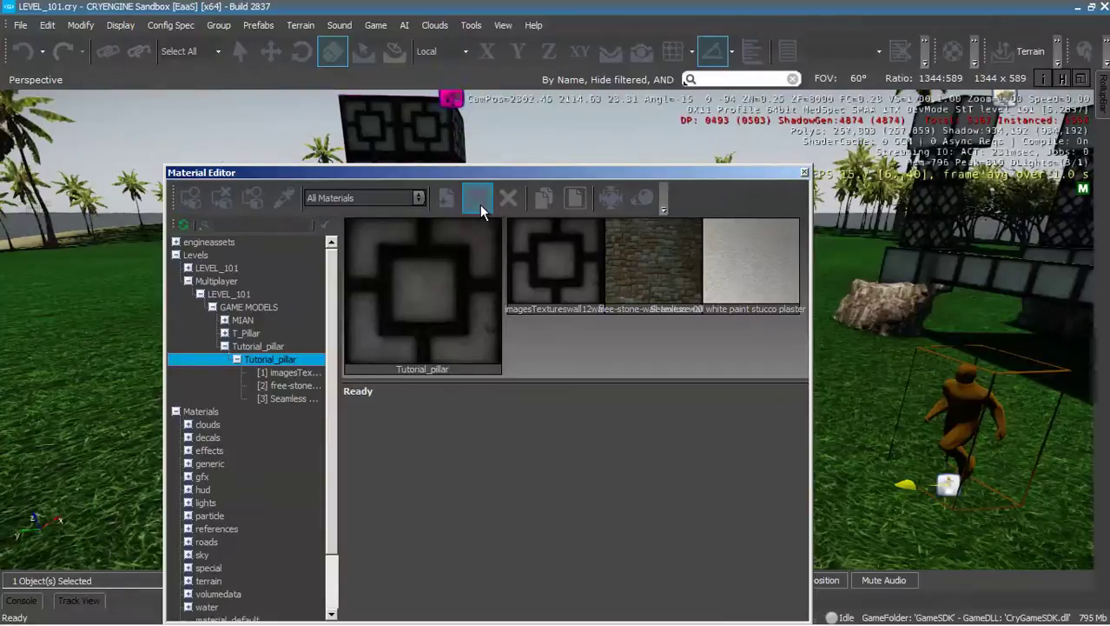
click(802, 173)
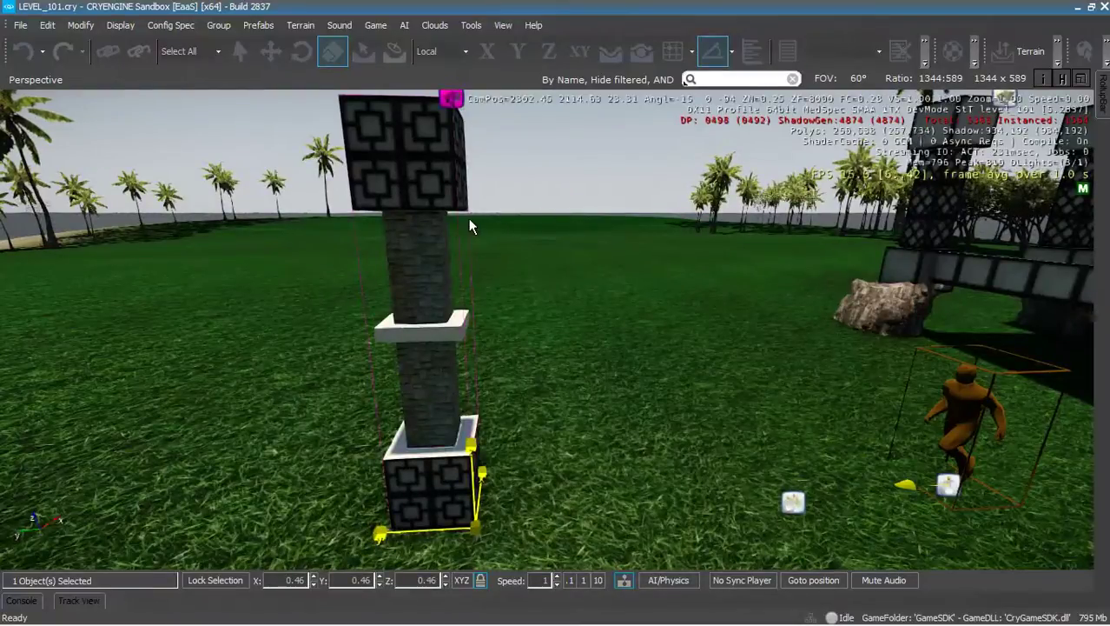
Enter game mode and walk up to the placed pillar to inspect its textures close up
key(ctrl+g)
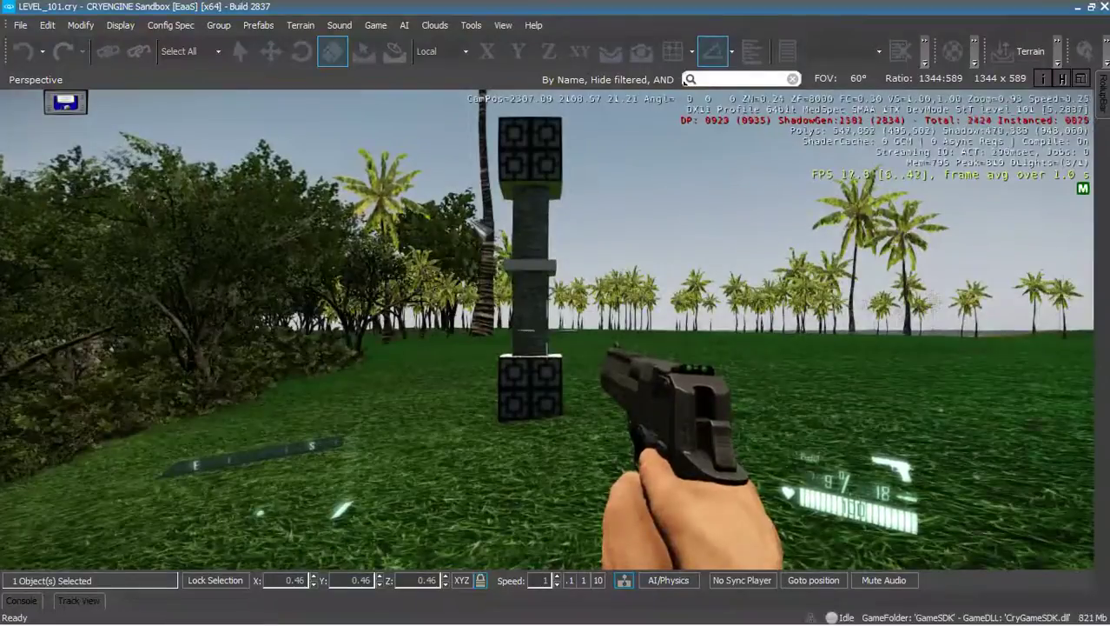
key(w)
key(w)
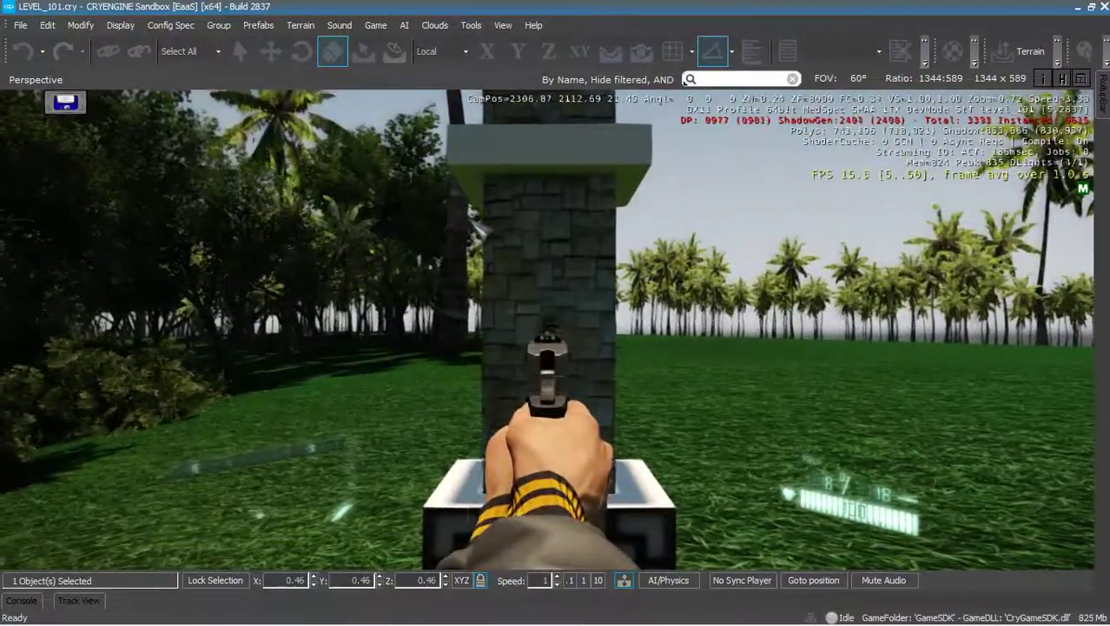
Shoot the pillar's stone shaft with the pistol in game mode to test its concrete surface impacts
click(685, 81)
click(685, 81)
click(684, 81)
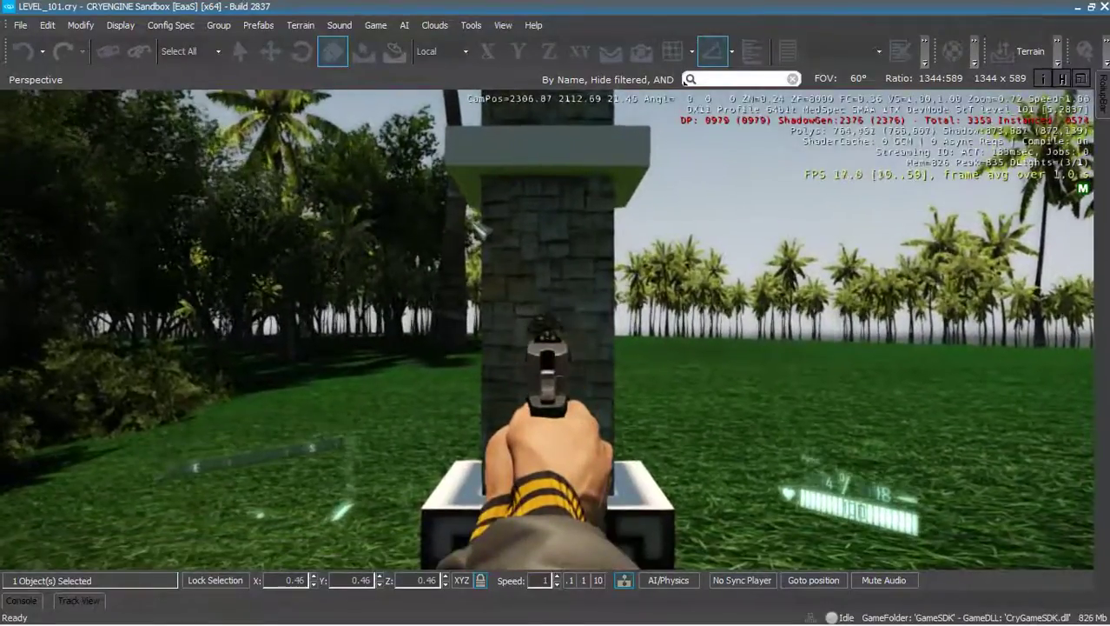
click(684, 81)
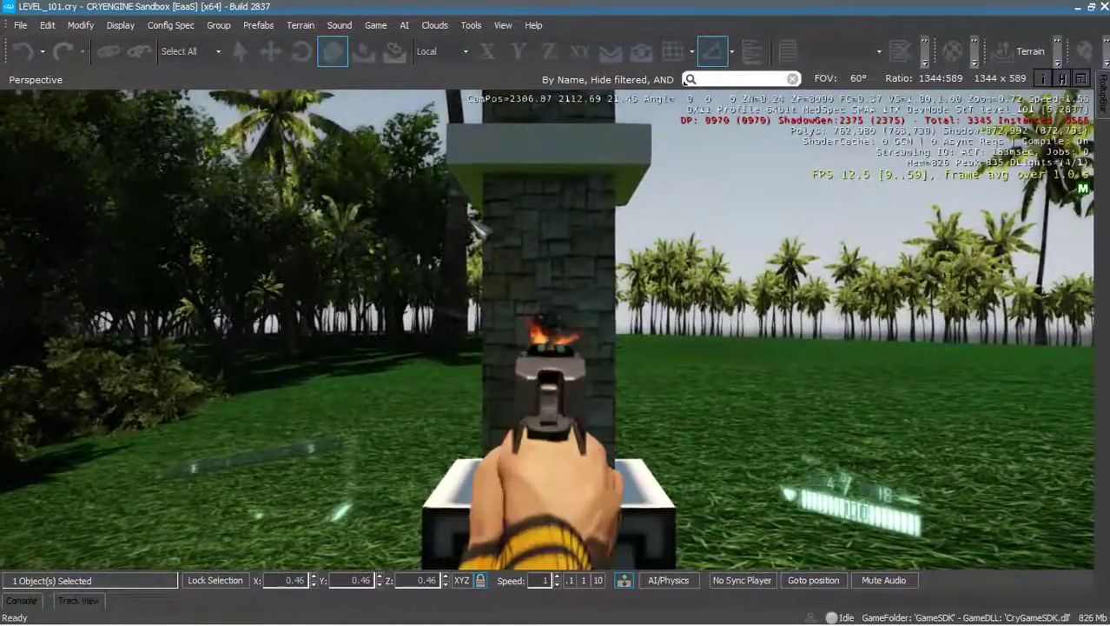
click(684, 81)
click(685, 81)
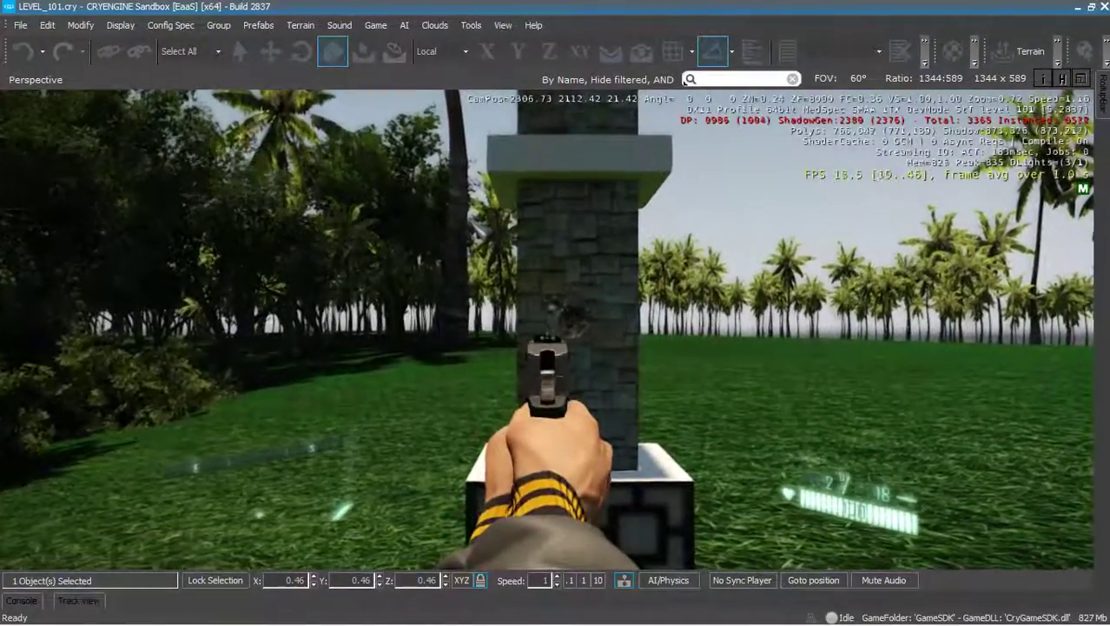
click(685, 81)
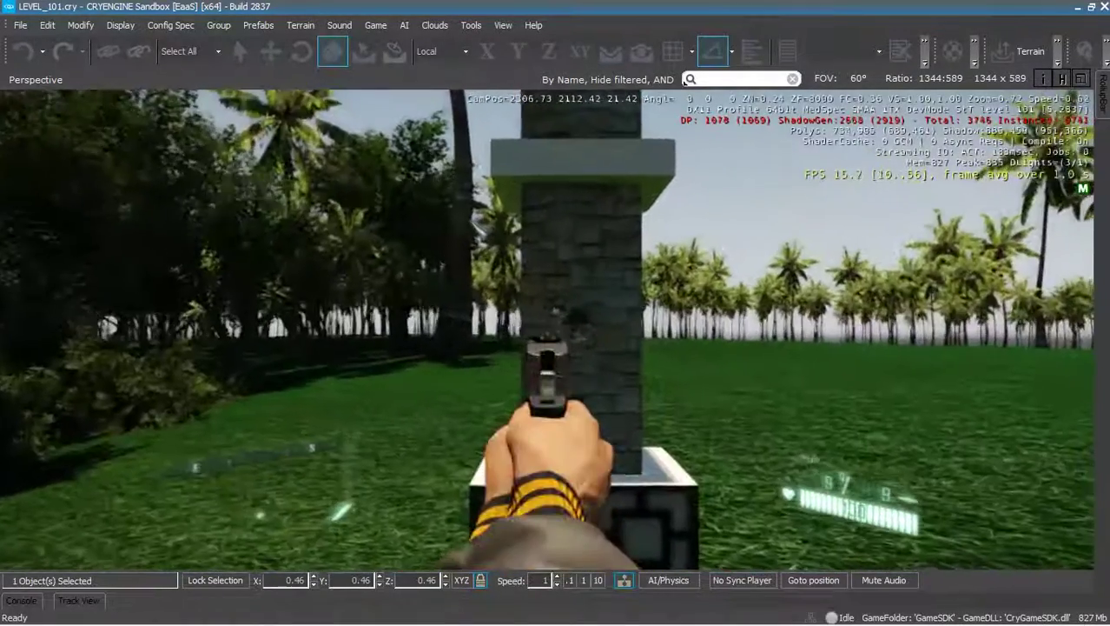
click(685, 81)
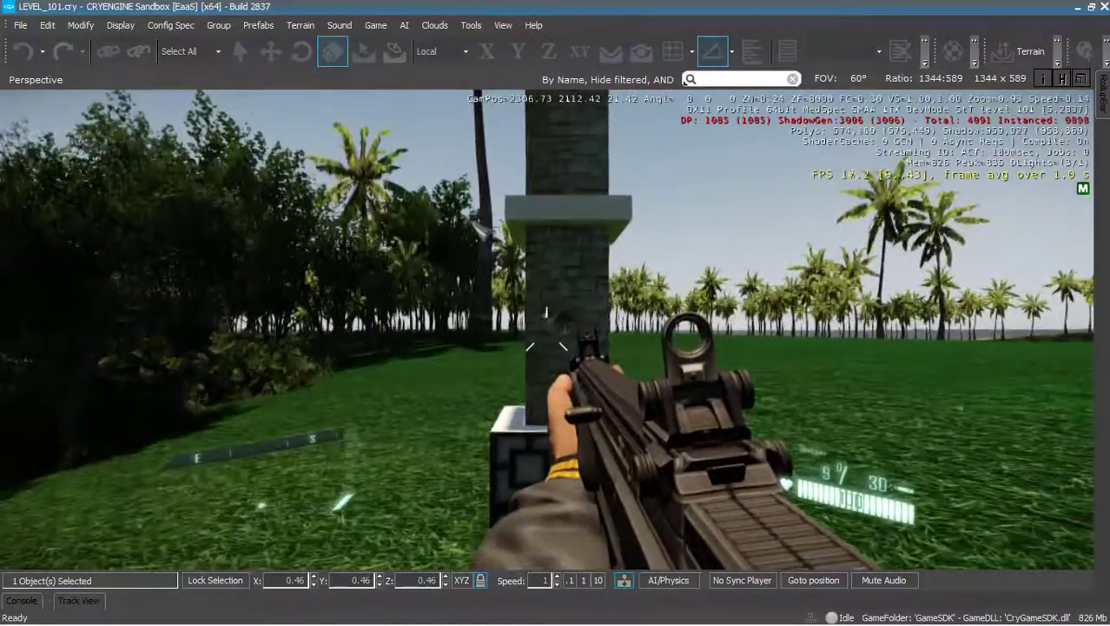
Aim and fire the assault rifle at the pillar's stone shaft, and reload it
right_click(684, 81)
click(685, 81)
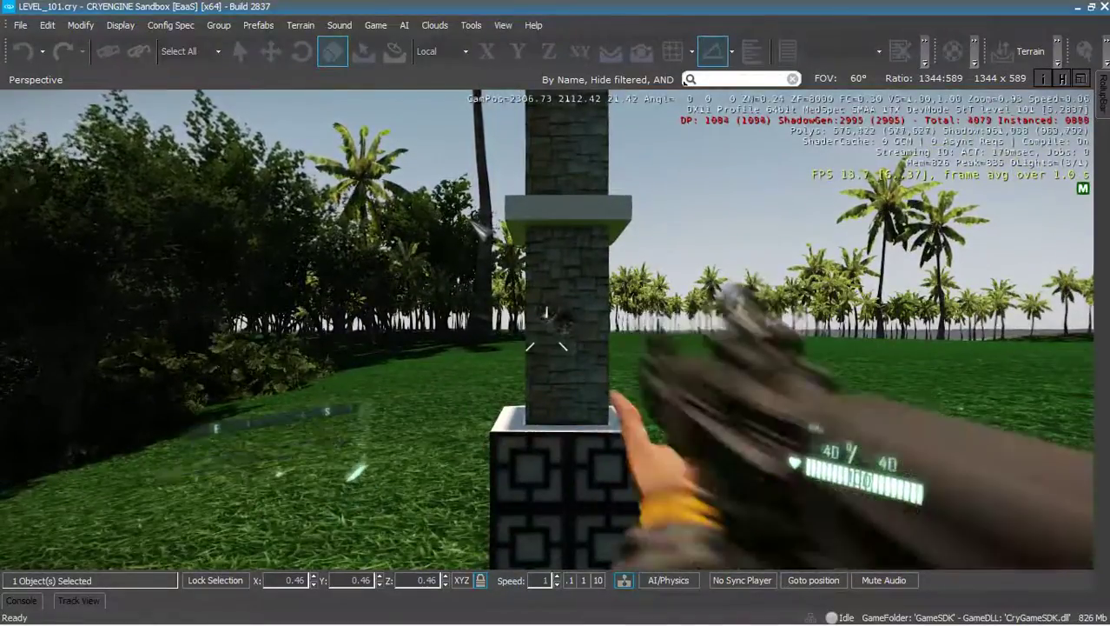
right_click(685, 81)
click(685, 81)
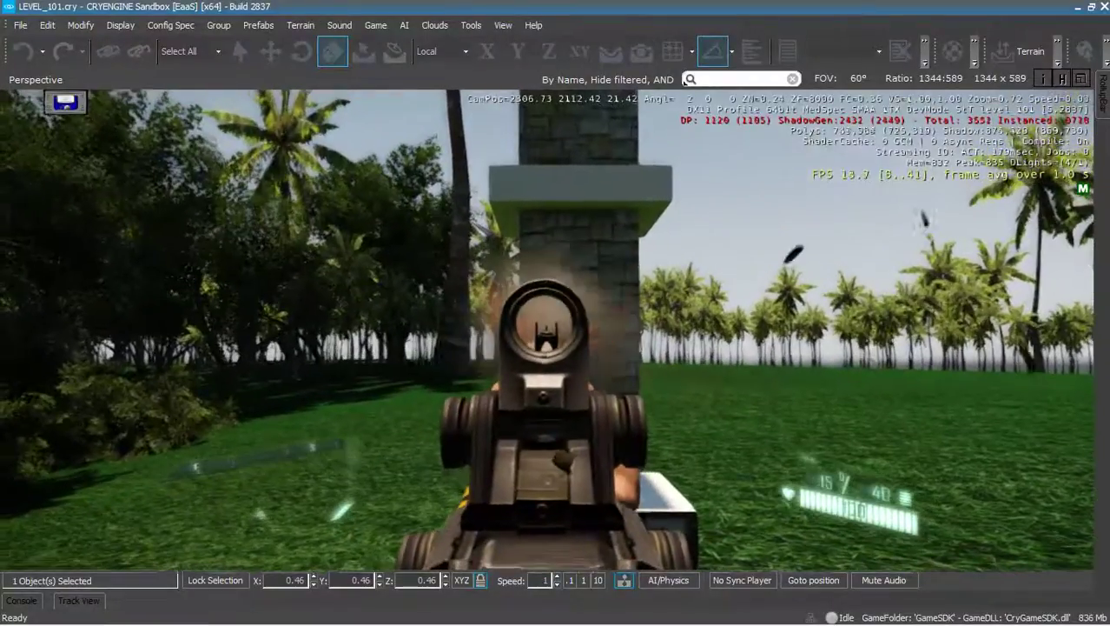
key(r)
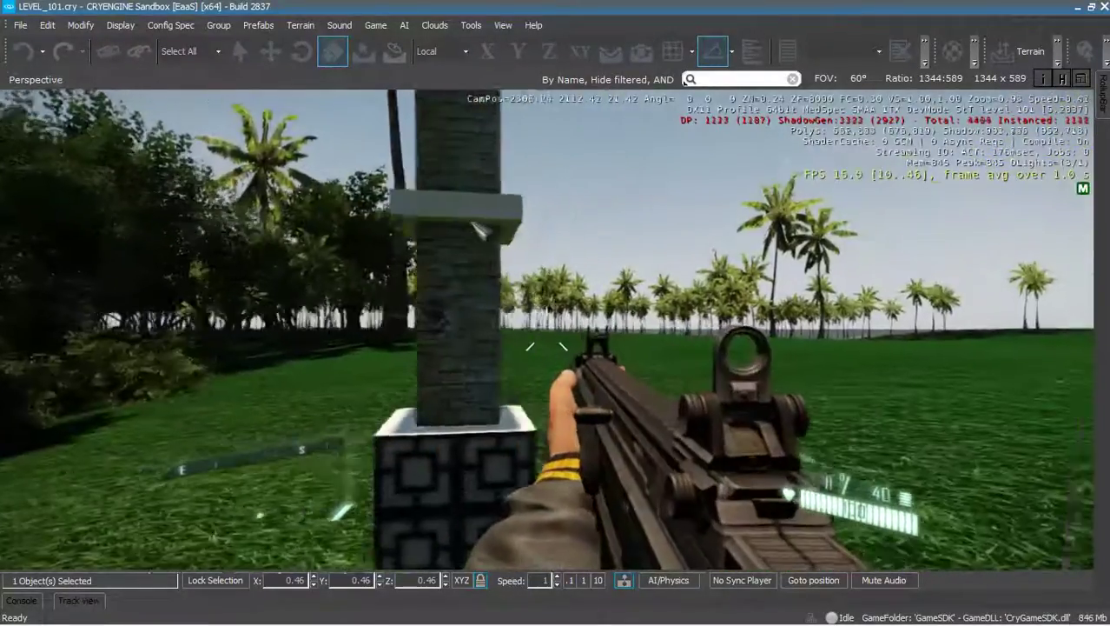
Walk up to and around the pillar to check its collision and bullet marks, and leave game mode
key(w)
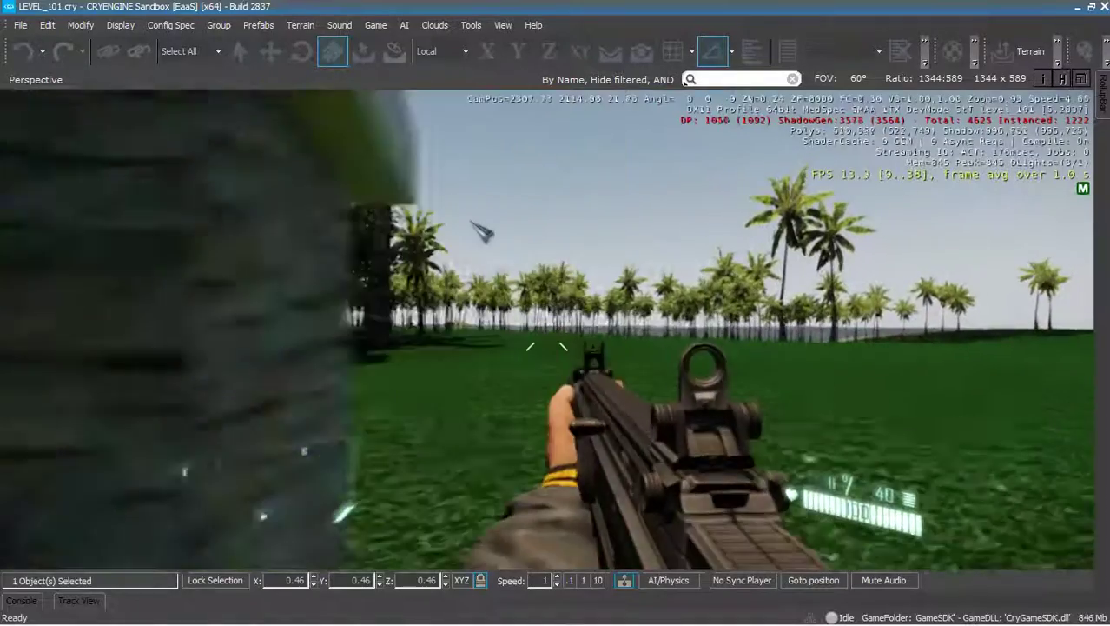
key(w)
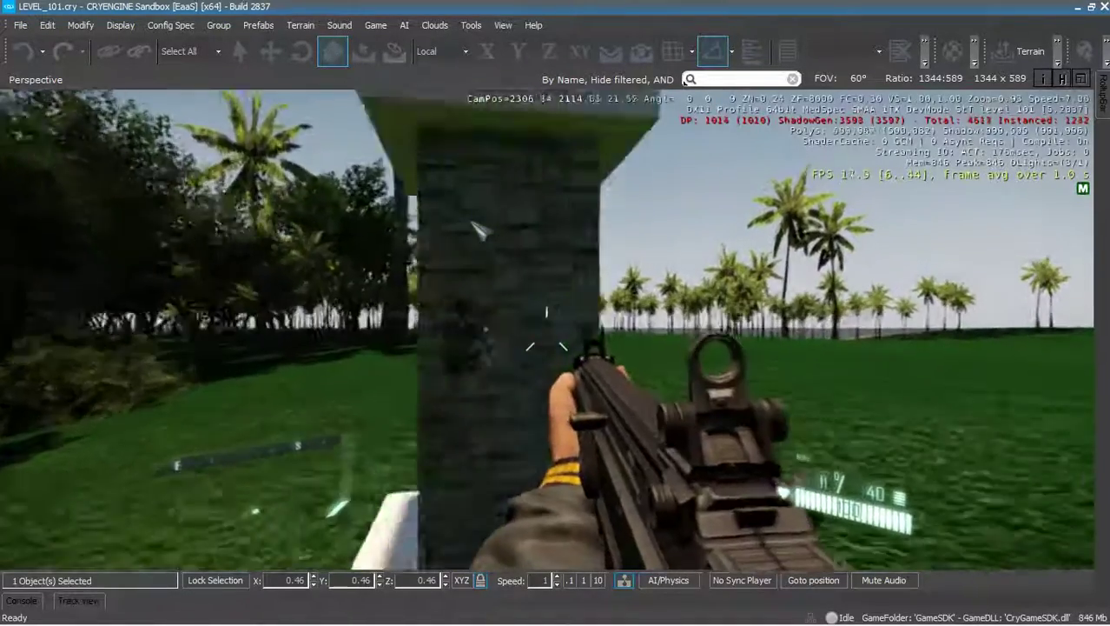
key(w)
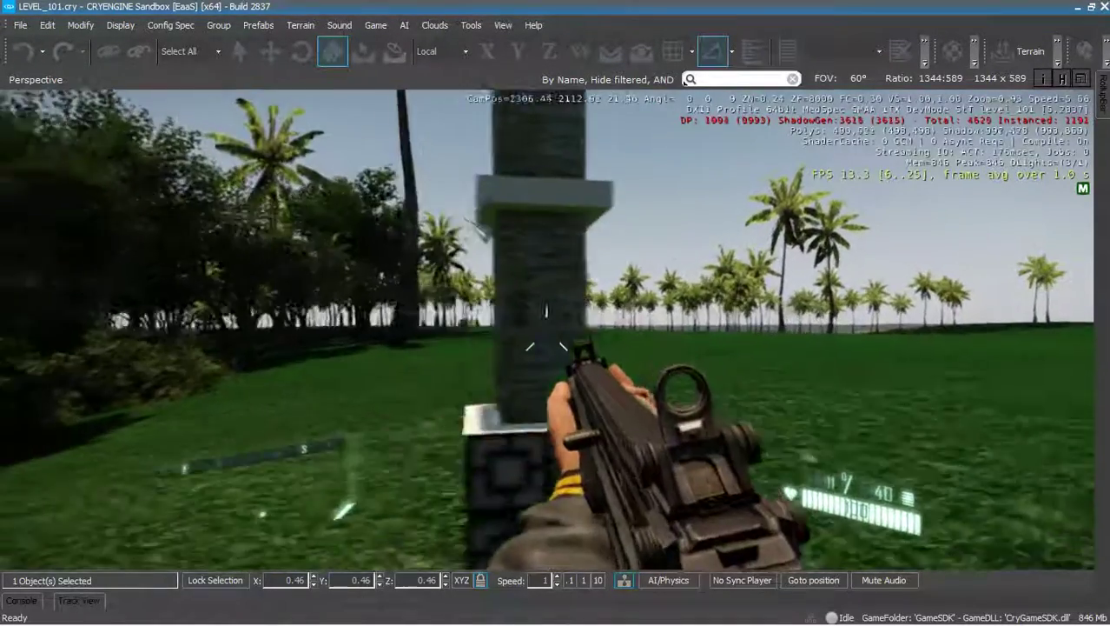
key(s)
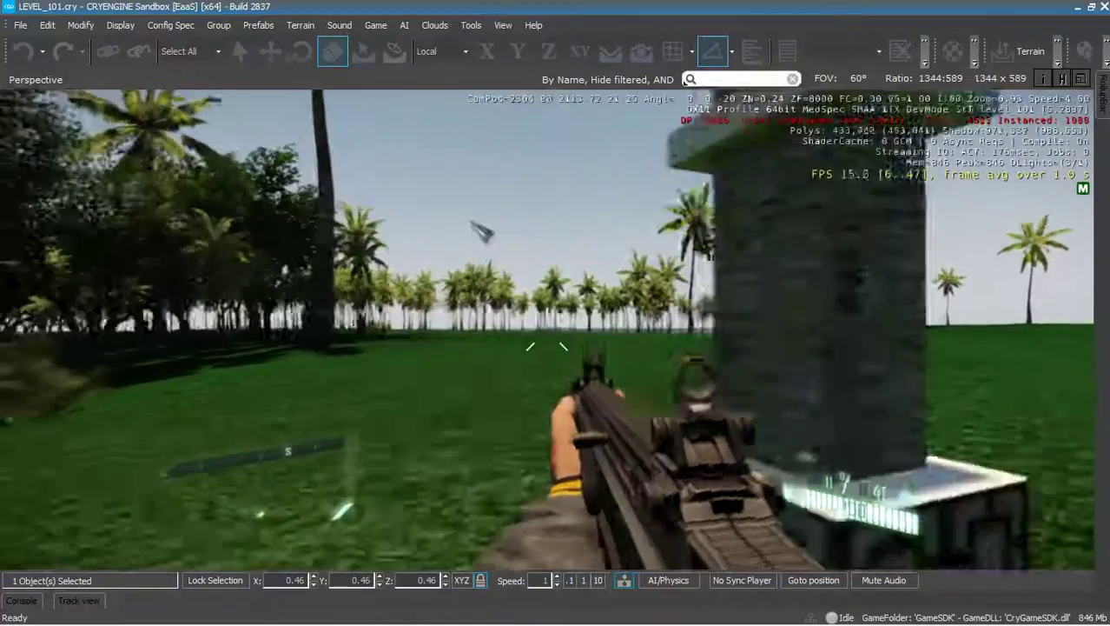
key(w)
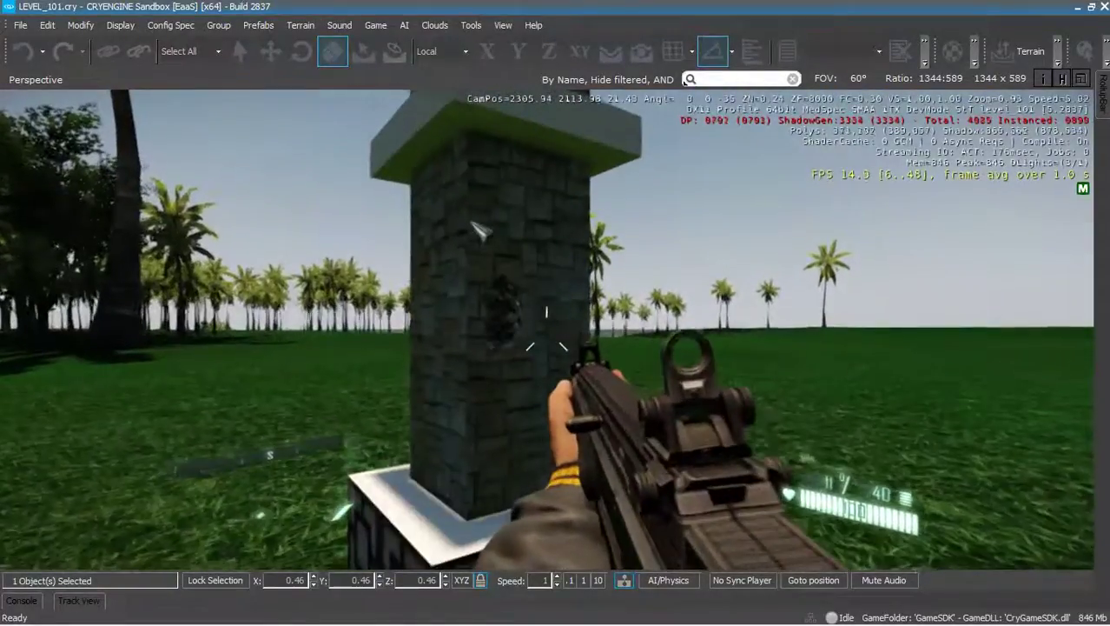
key(w)
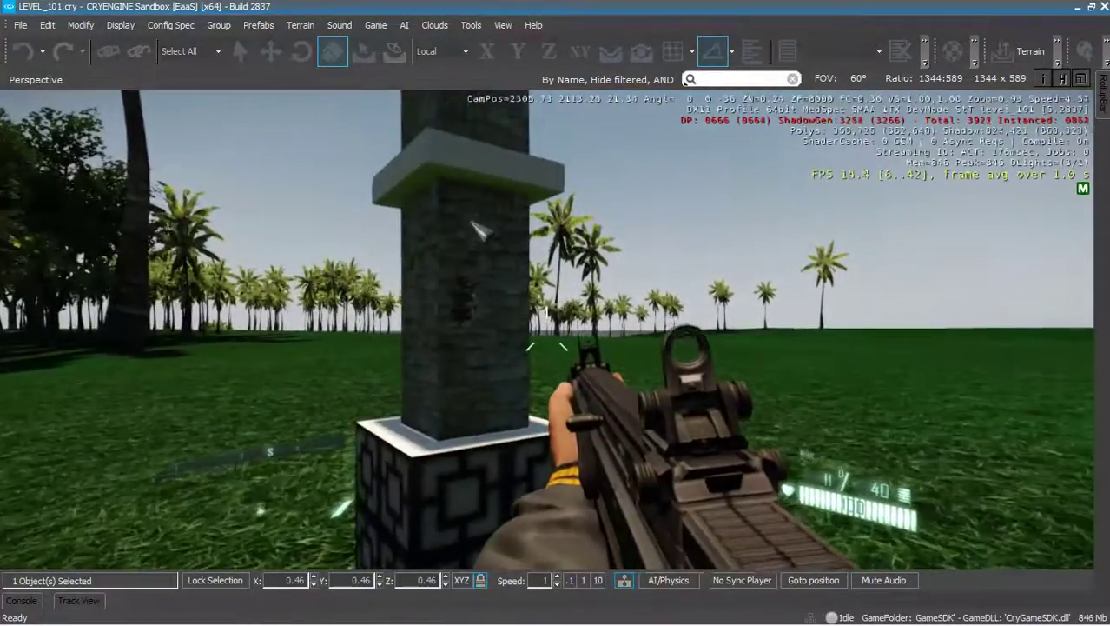
key(Escape)
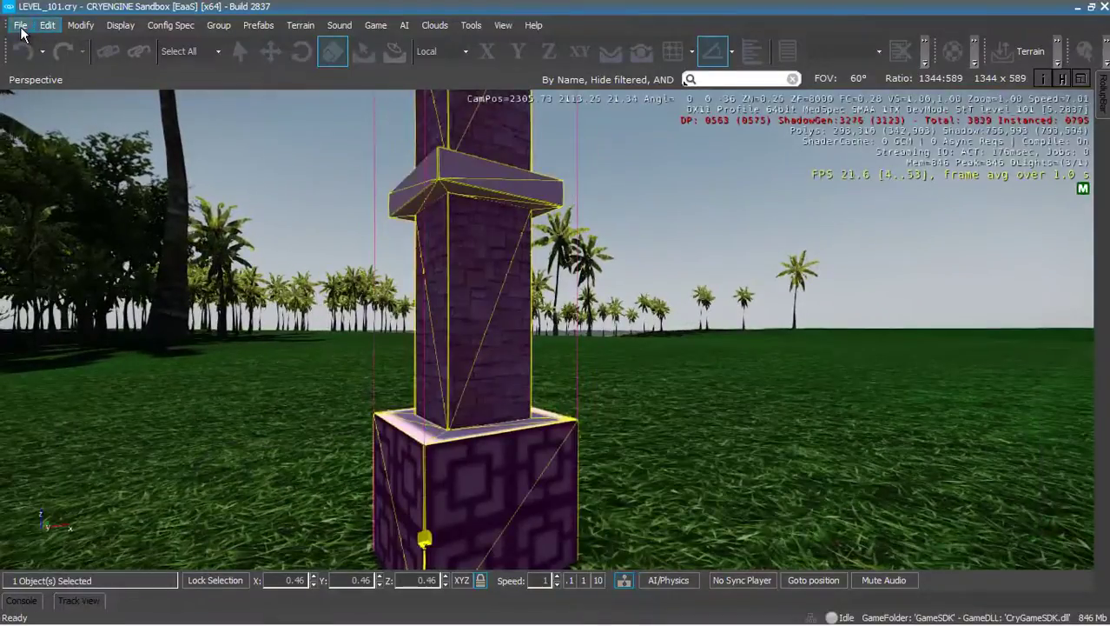
Save the LEVEL_101 level and close the CRYENGINE editor
click(21, 26)
click(43, 79)
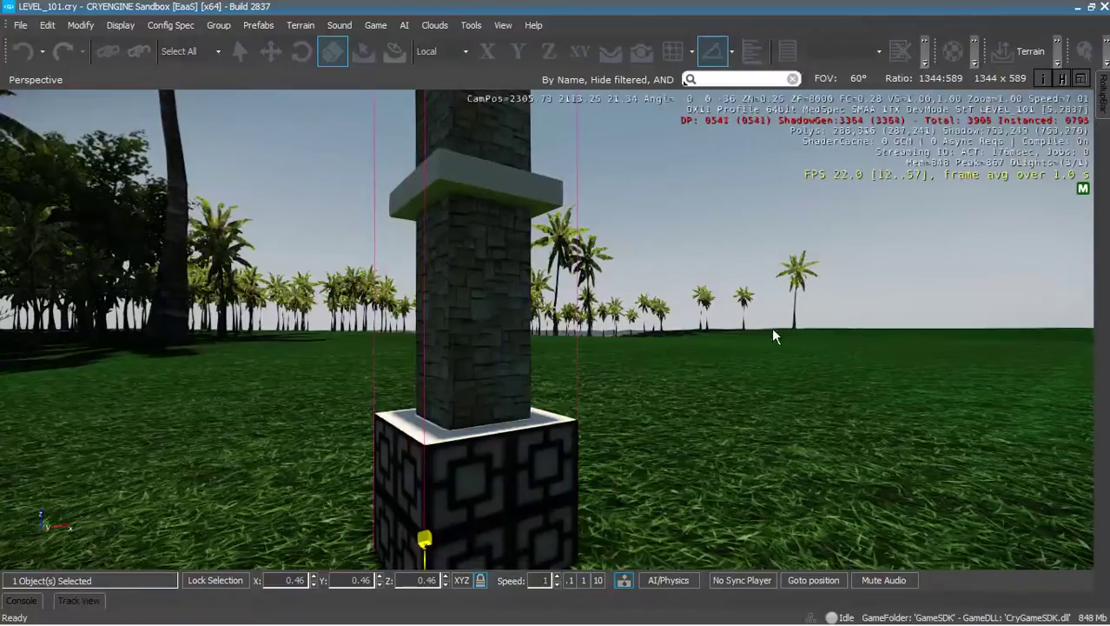
click(1105, 8)
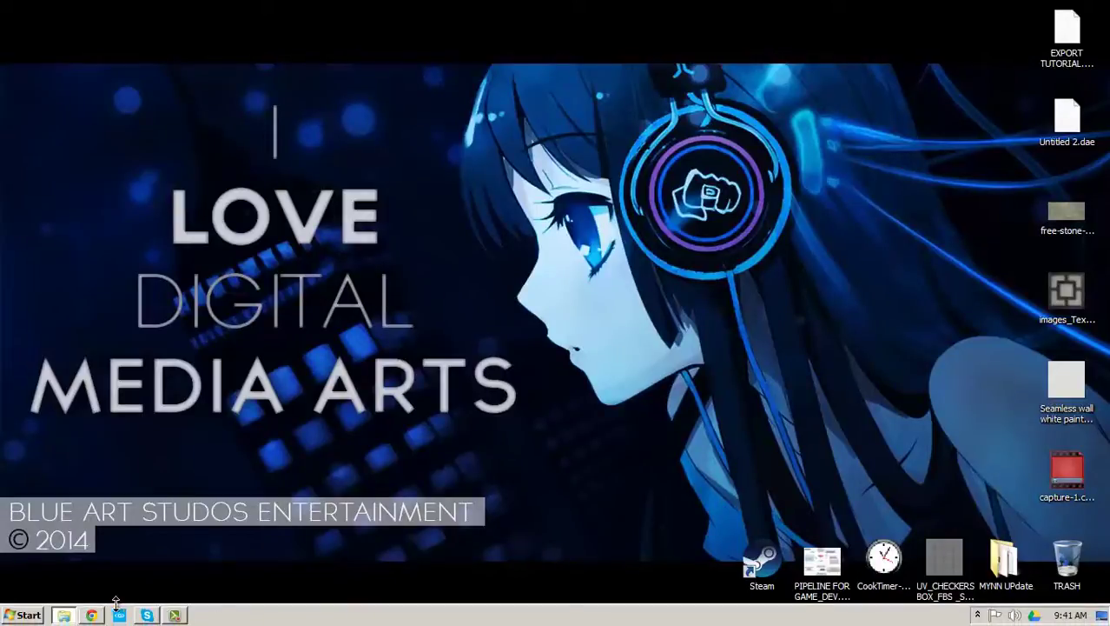
Switch to Chrome and look through the video list of Free3Dee's Cryengine Training Series playlist on YouTube
click(91, 615)
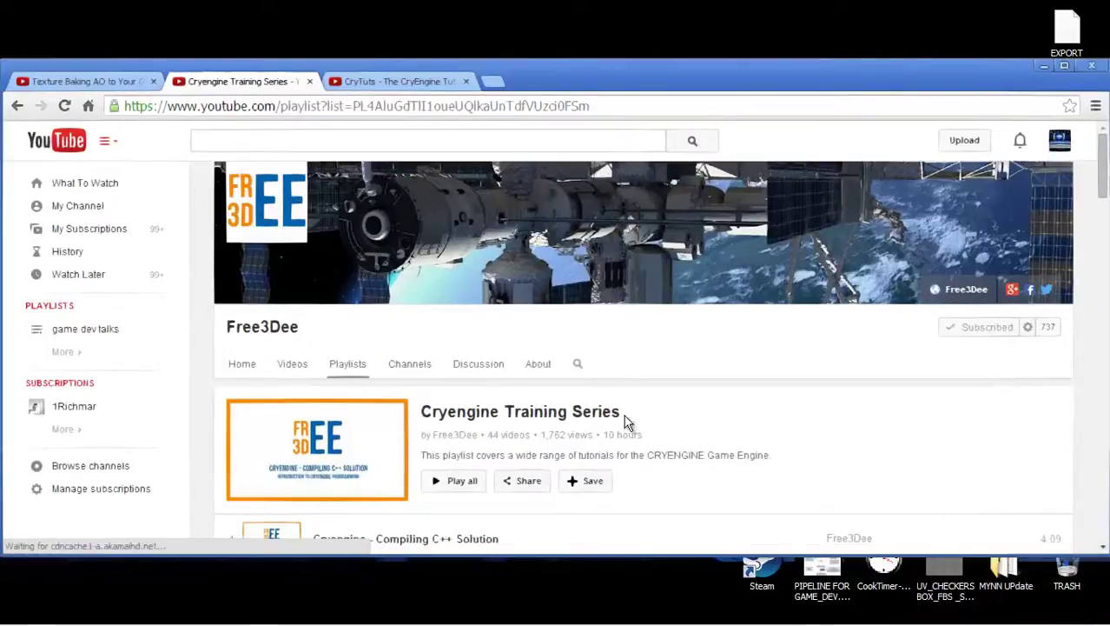
scroll(591, 402, down, 5)
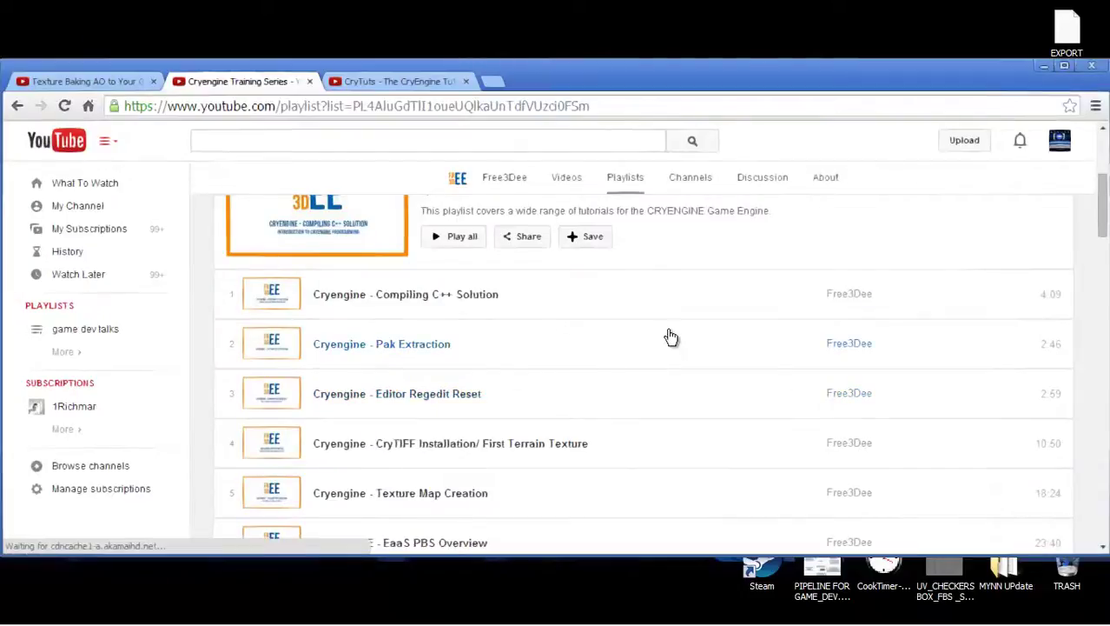
scroll(603, 400, down, 8)
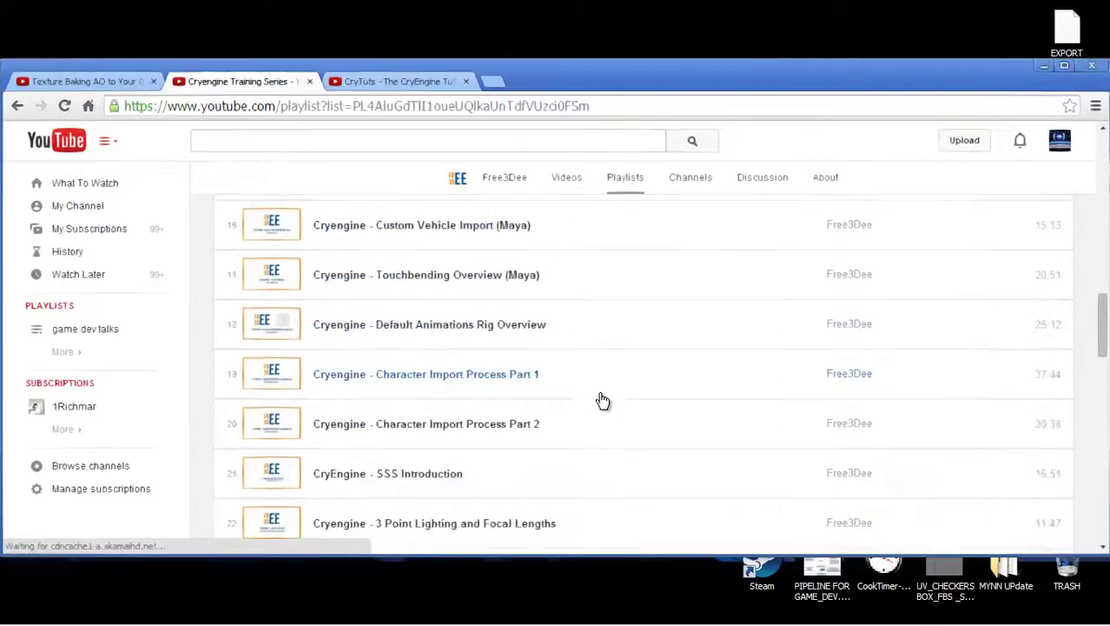
scroll(644, 478, down, 3)
scroll(644, 478, up, 15)
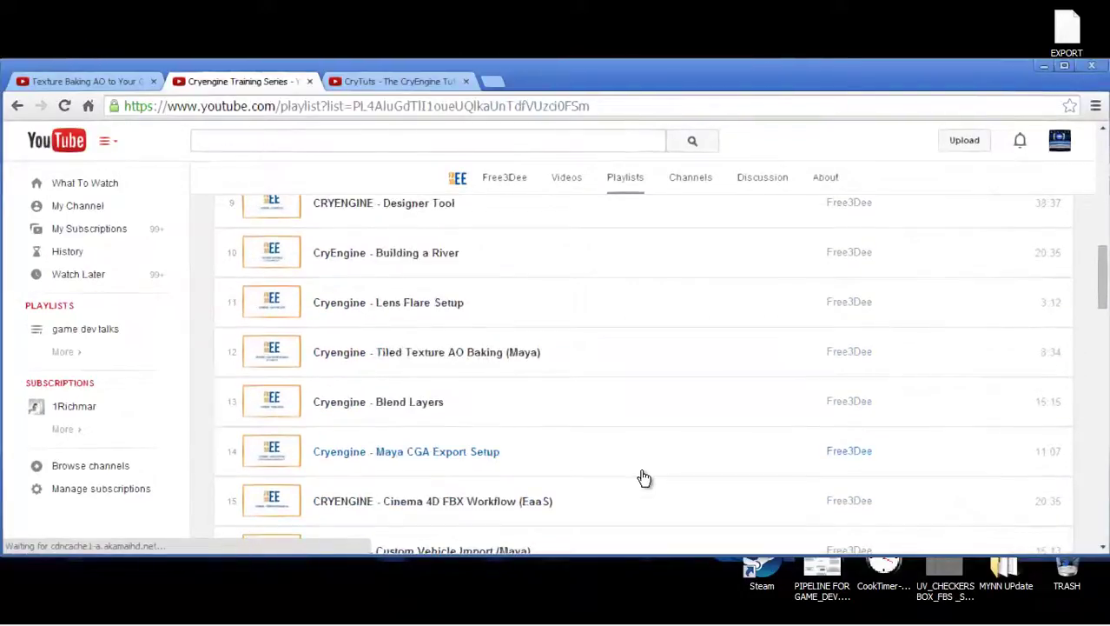
scroll(715, 419, down, 12)
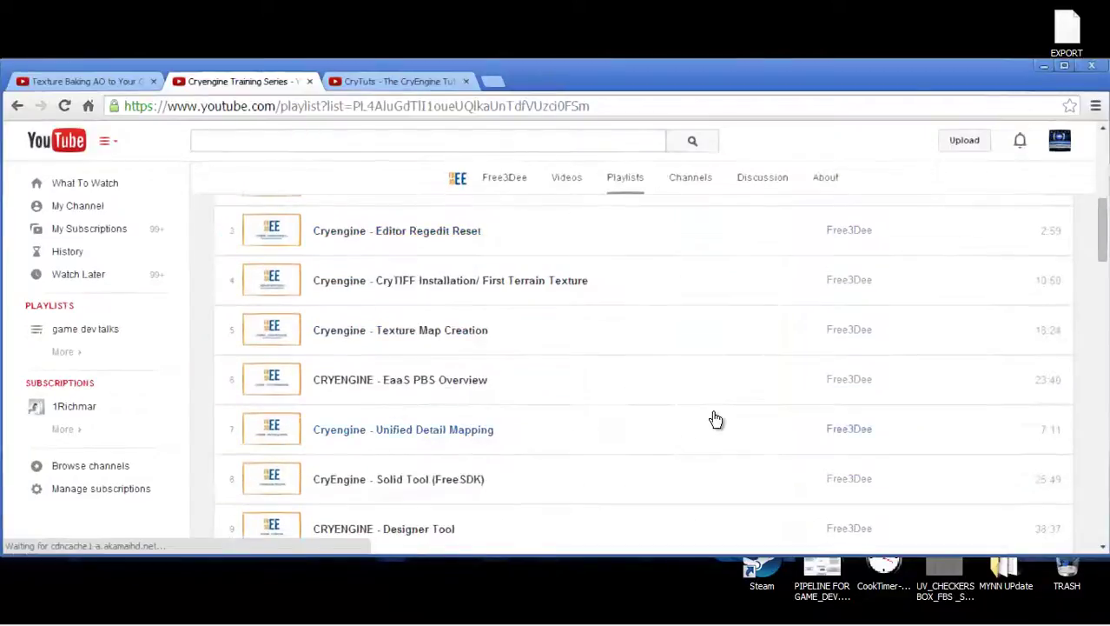
scroll(715, 417, down, 9)
scroll(714, 374, up, 20)
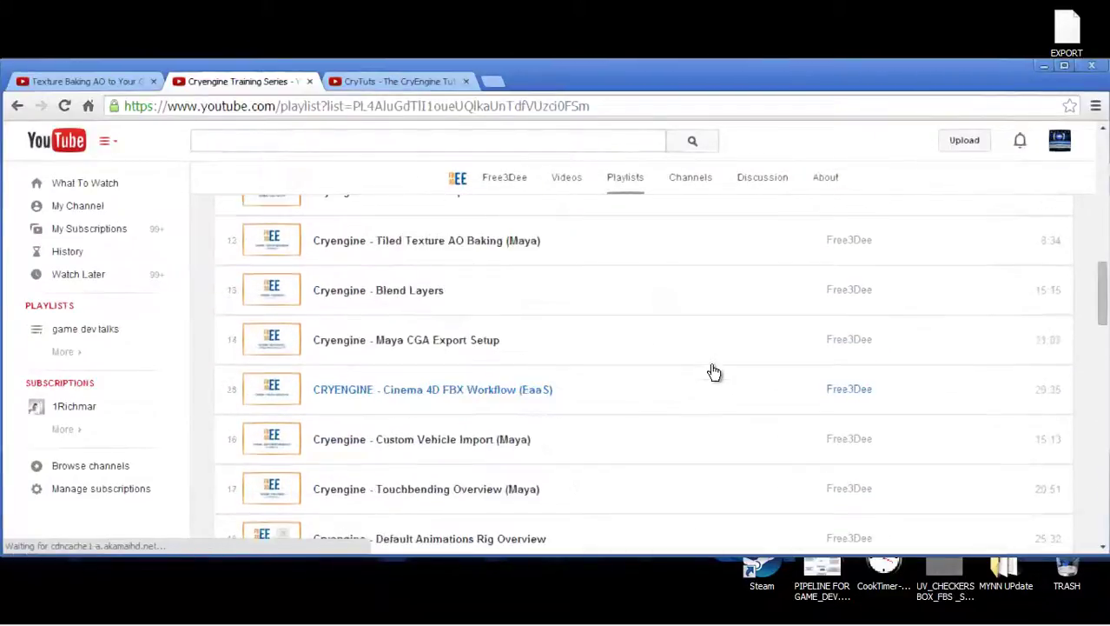
scroll(713, 365, up, 3)
scroll(715, 325, down, 5)
scroll(714, 325, up, 5)
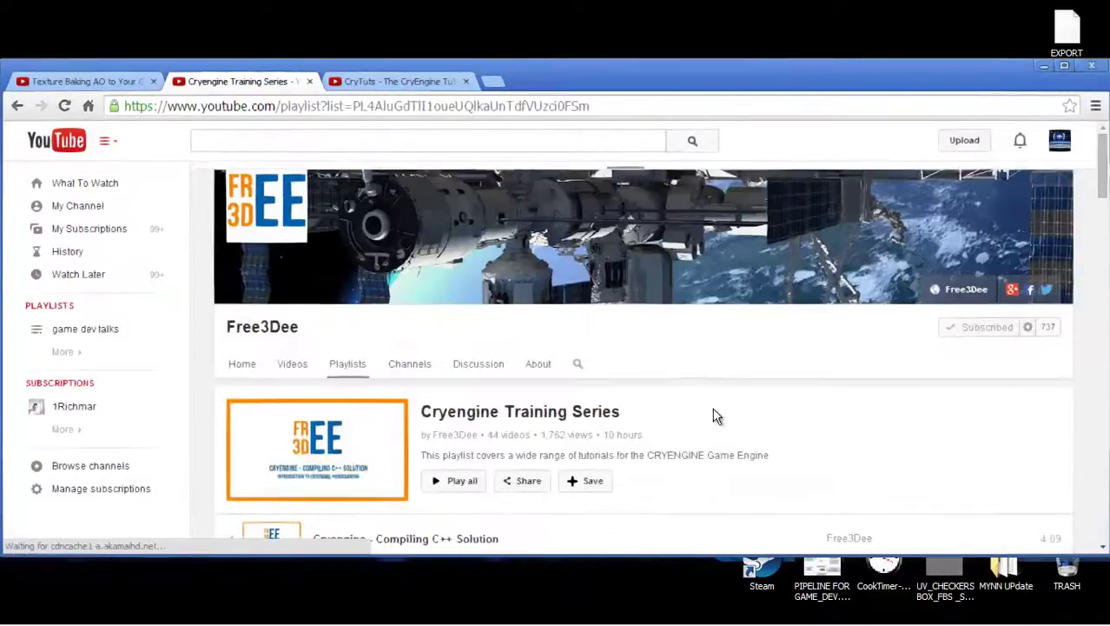
Look through the videos in 18T220's CryTuts - The CryEngine Tutorial Series playlist
click(412, 83)
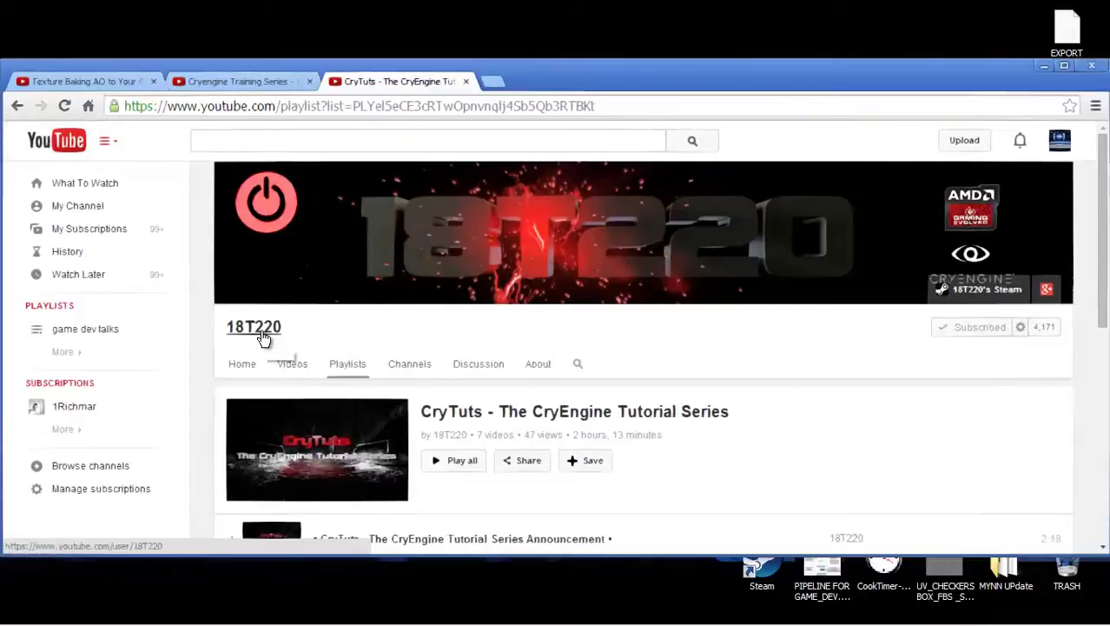
scroll(304, 337, down, 3)
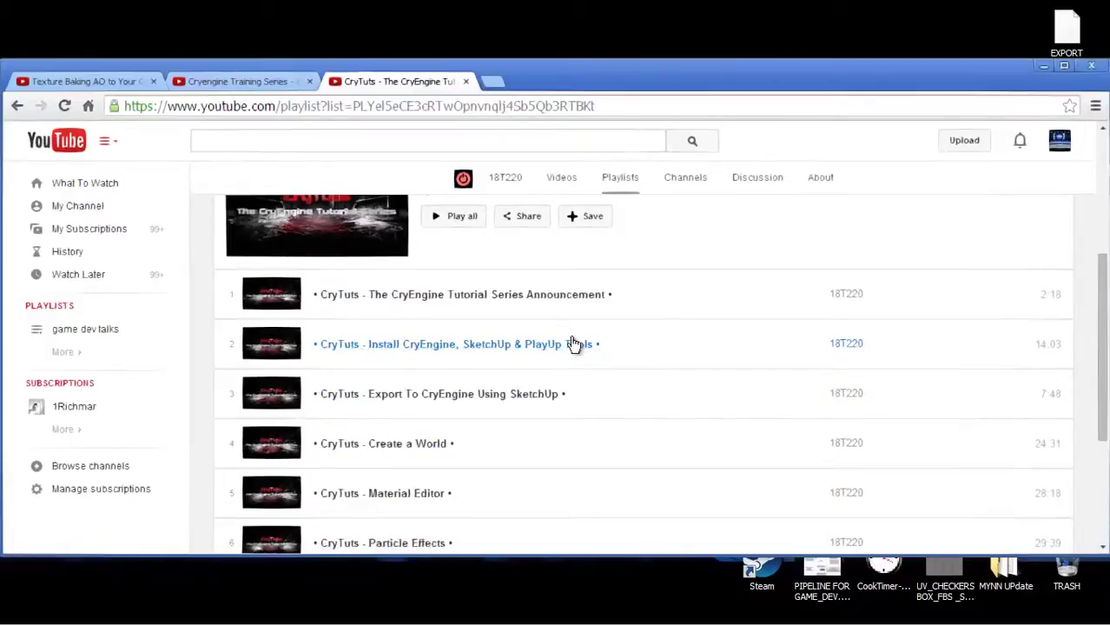
scroll(647, 369, down, 3)
scroll(662, 396, up, 2)
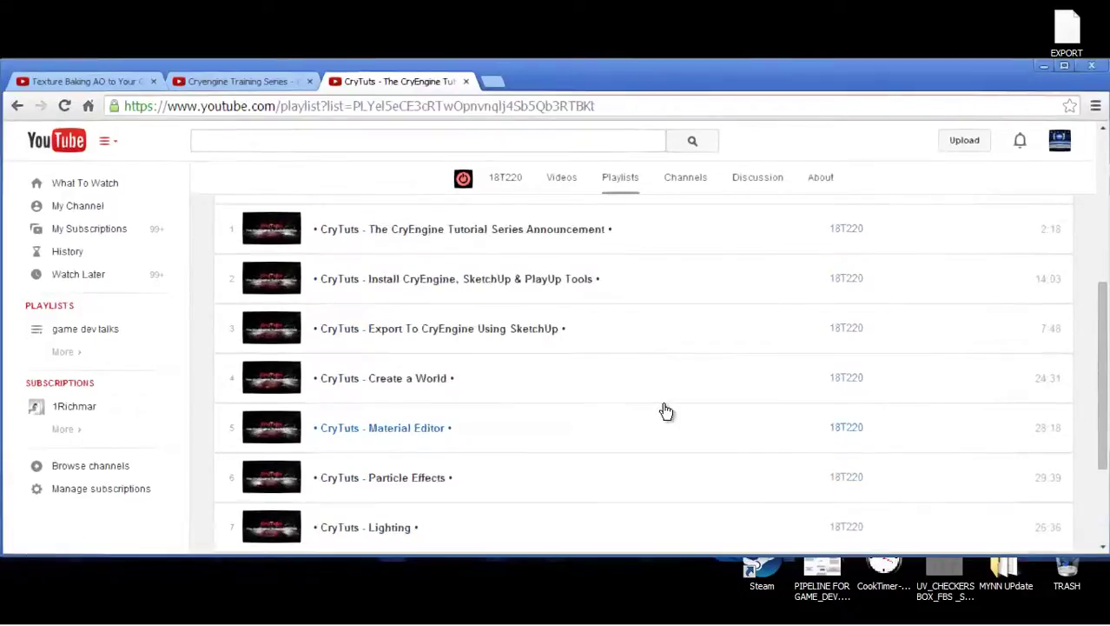
scroll(701, 453, up, 4)
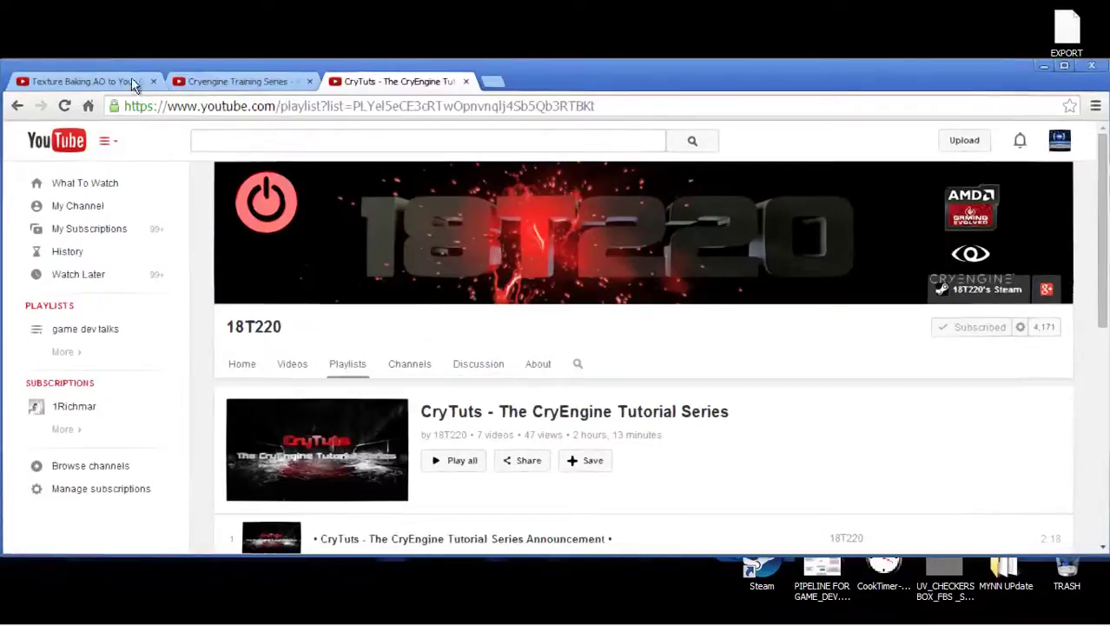
Review the Texture Baking AO video's description for the SketchUp with PlayUp tools download link, and minimize the browser
click(103, 83)
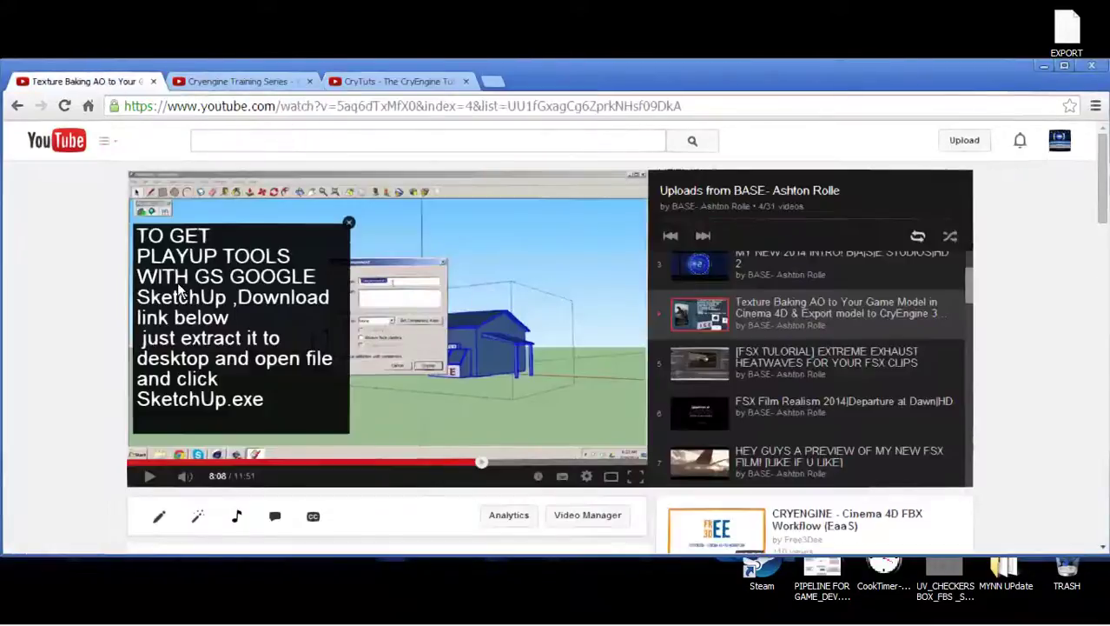
scroll(439, 324, down, 4)
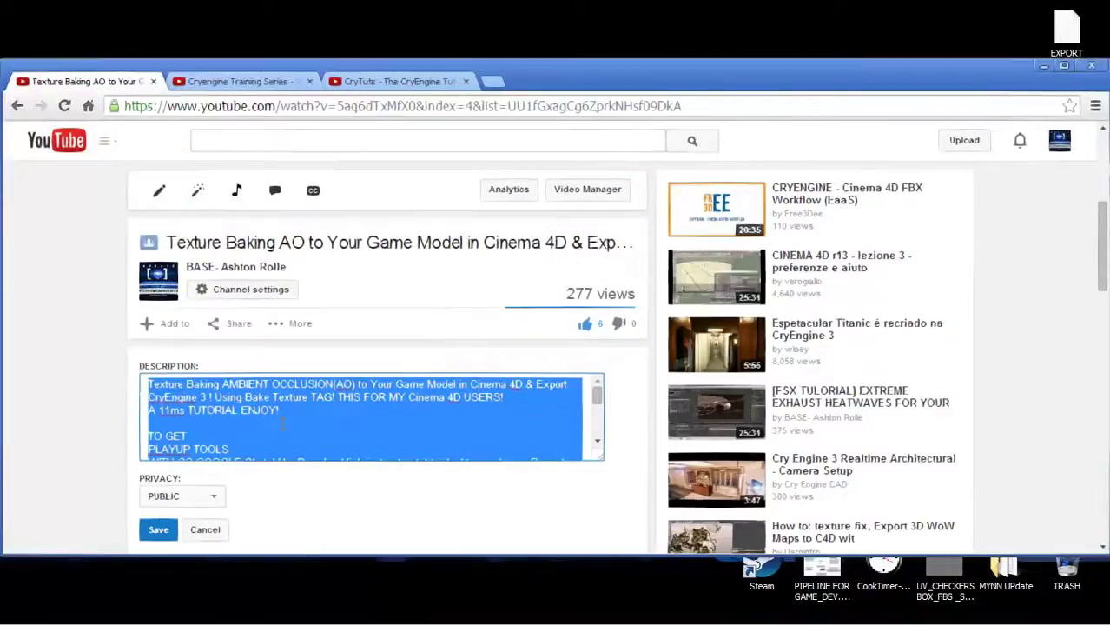
scroll(280, 423, down, 3)
scroll(295, 420, up, 3)
scroll(409, 392, down, 2)
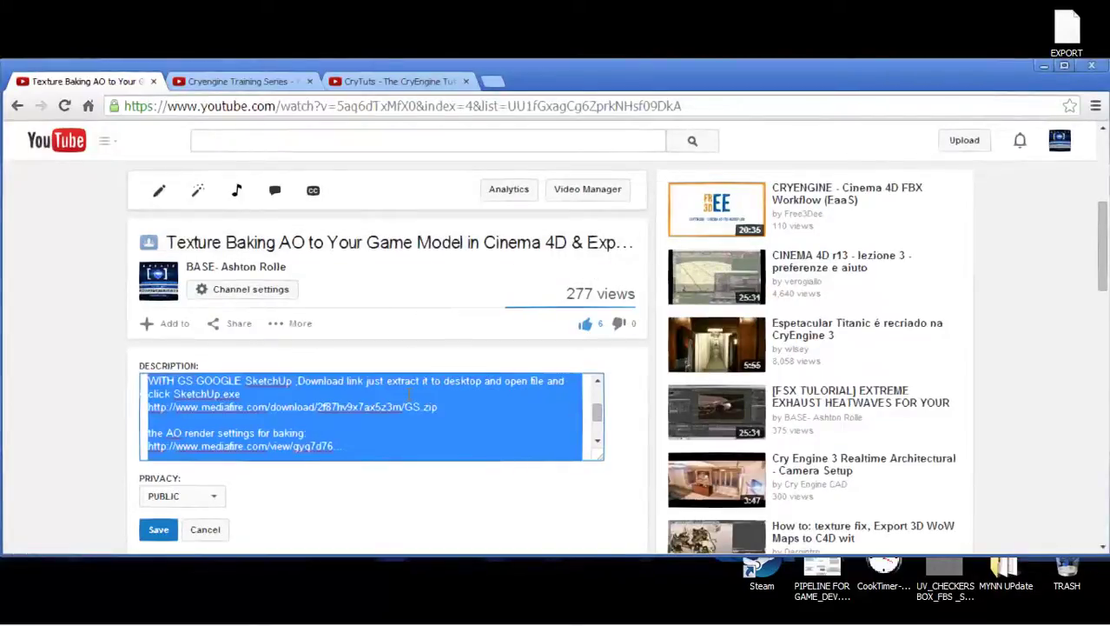
scroll(408, 394, up, 4)
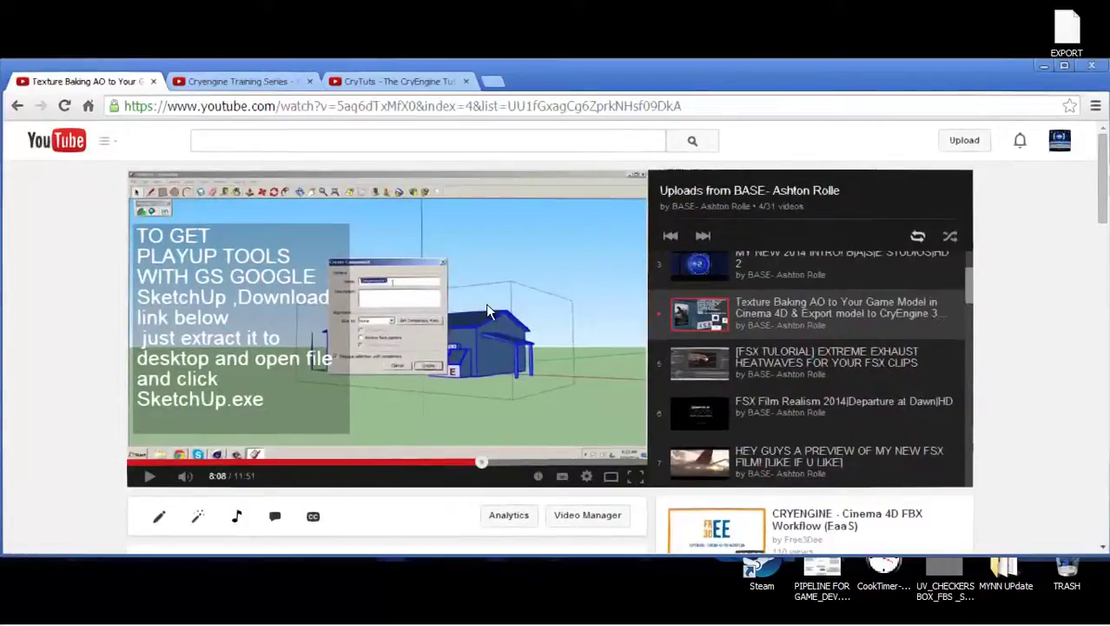
scroll(487, 309, down, 3)
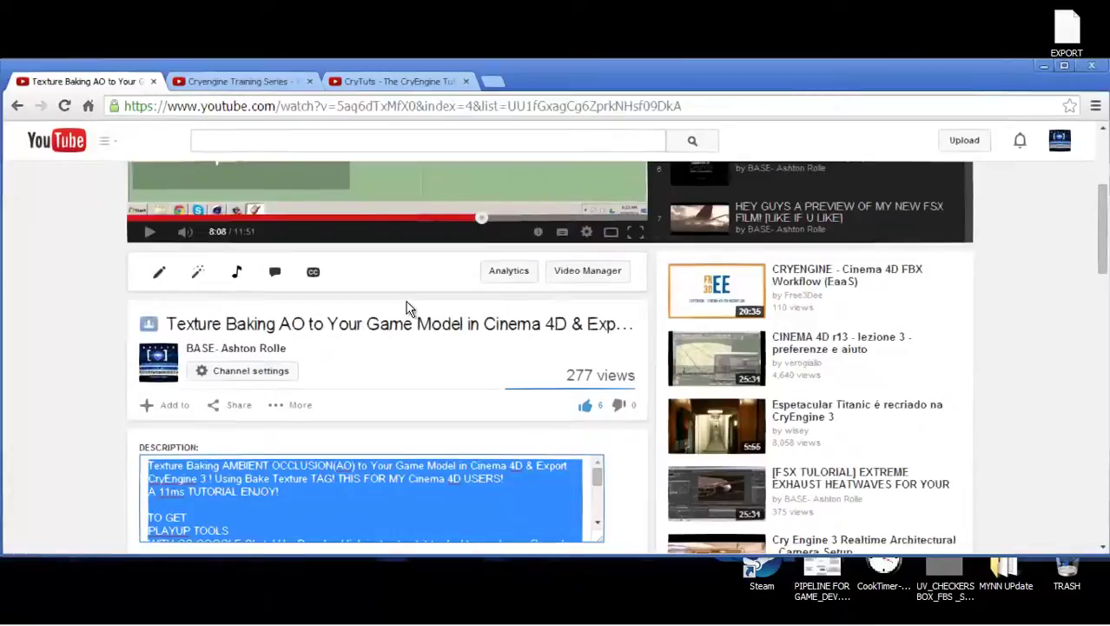
scroll(408, 308, down, 2)
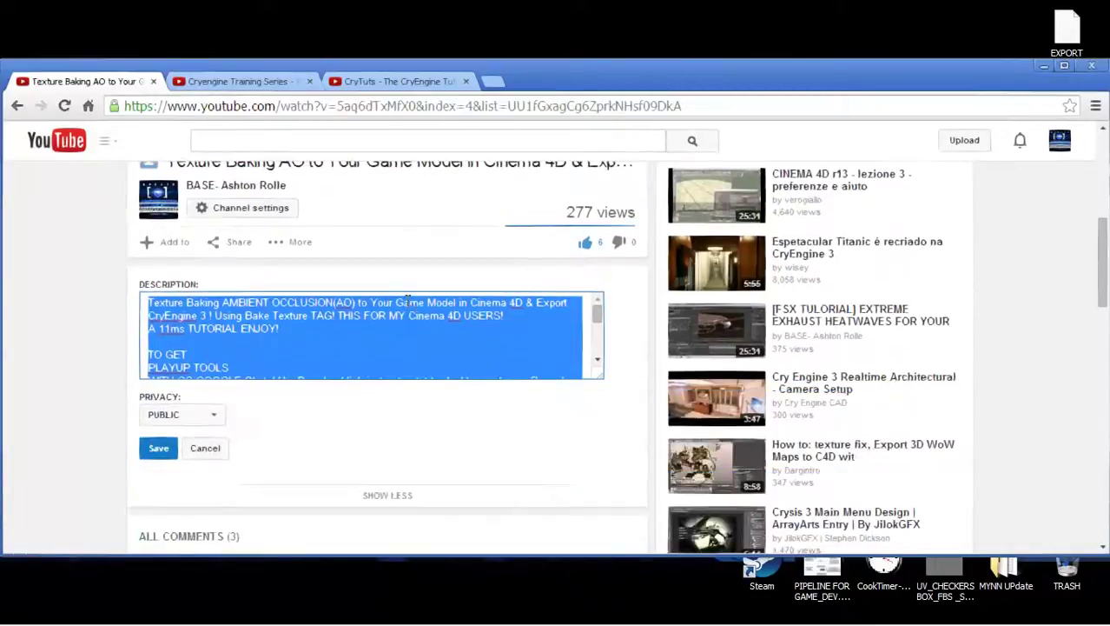
scroll(439, 320, up, 1)
scroll(437, 322, down, 3)
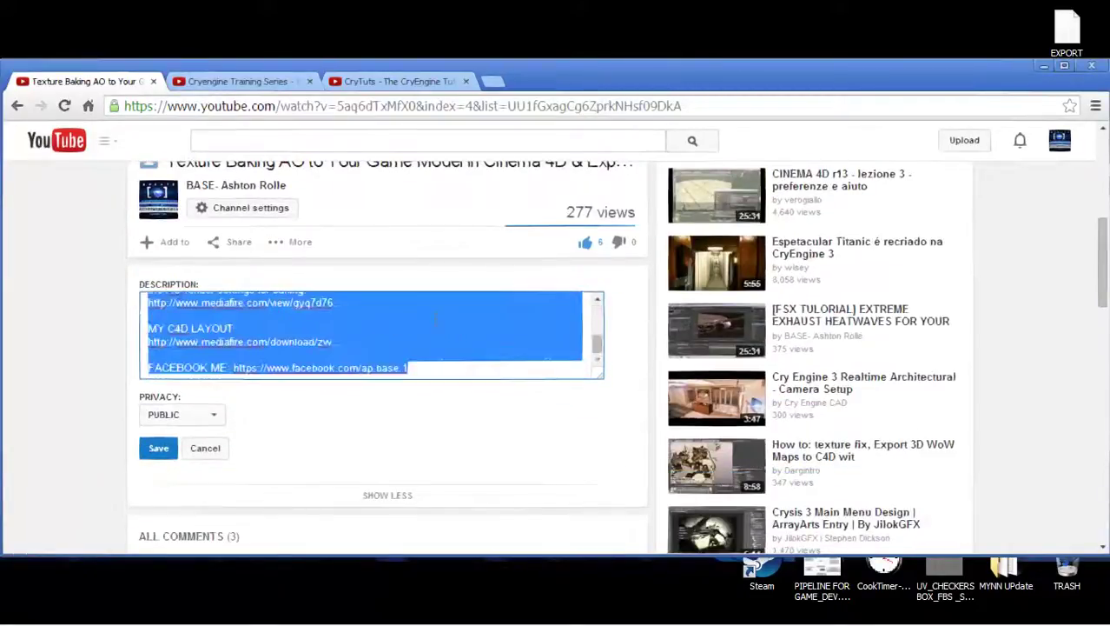
scroll(439, 320, up, 4)
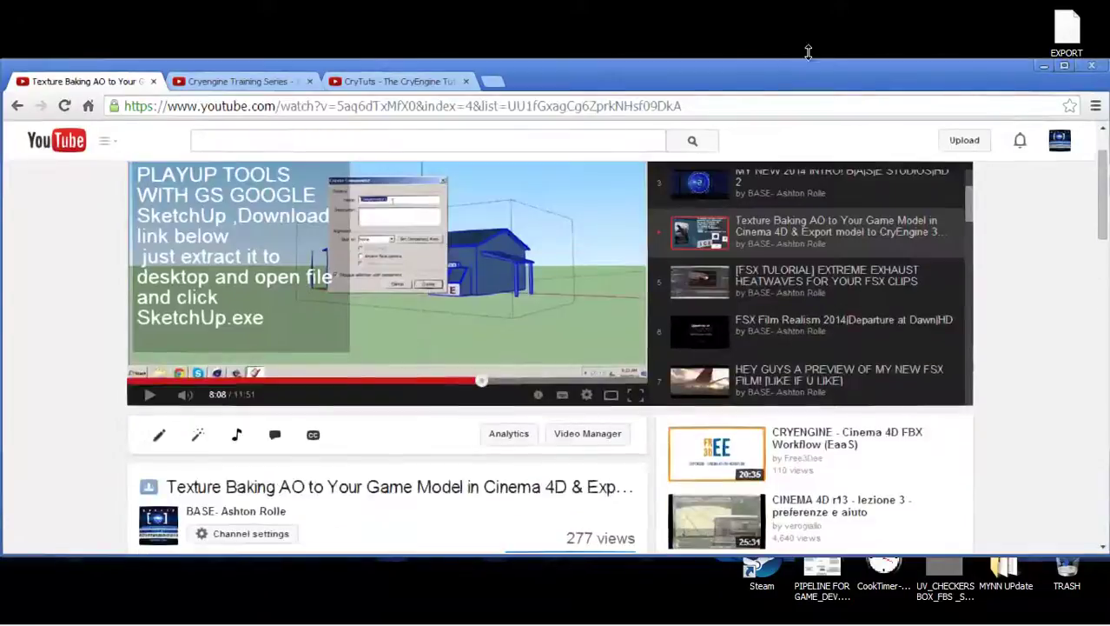
click(1045, 68)
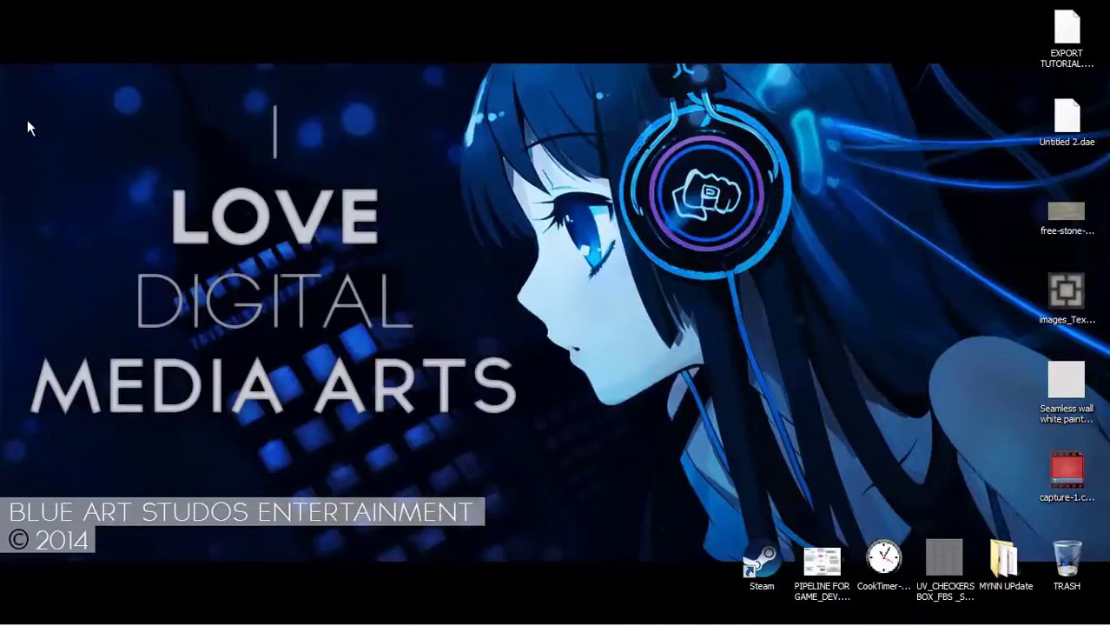
drag(14, 81, 534, 417)
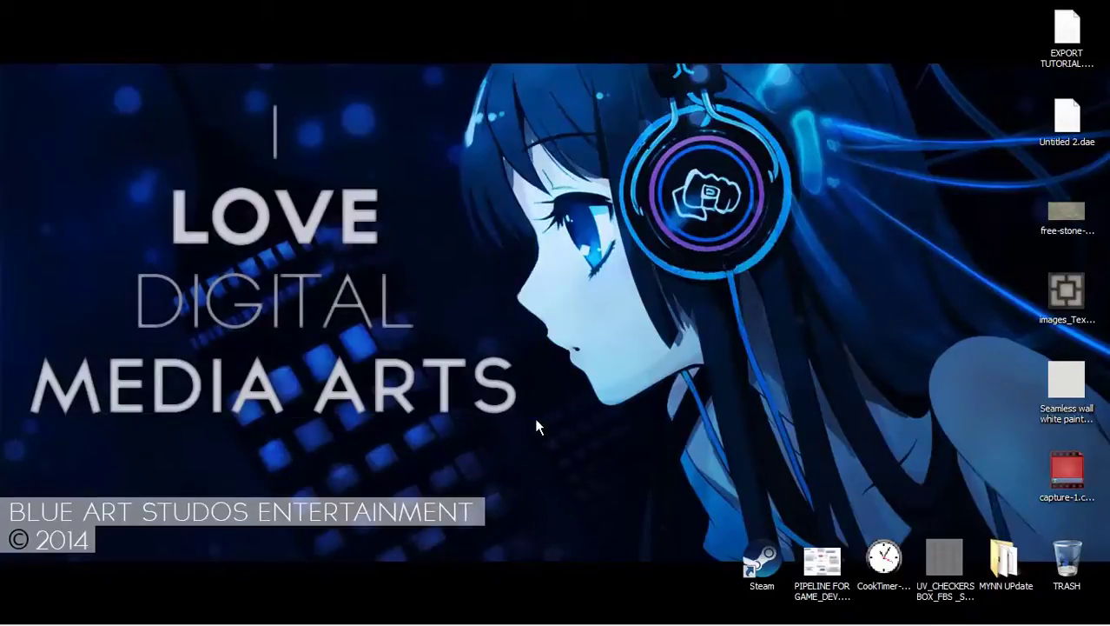